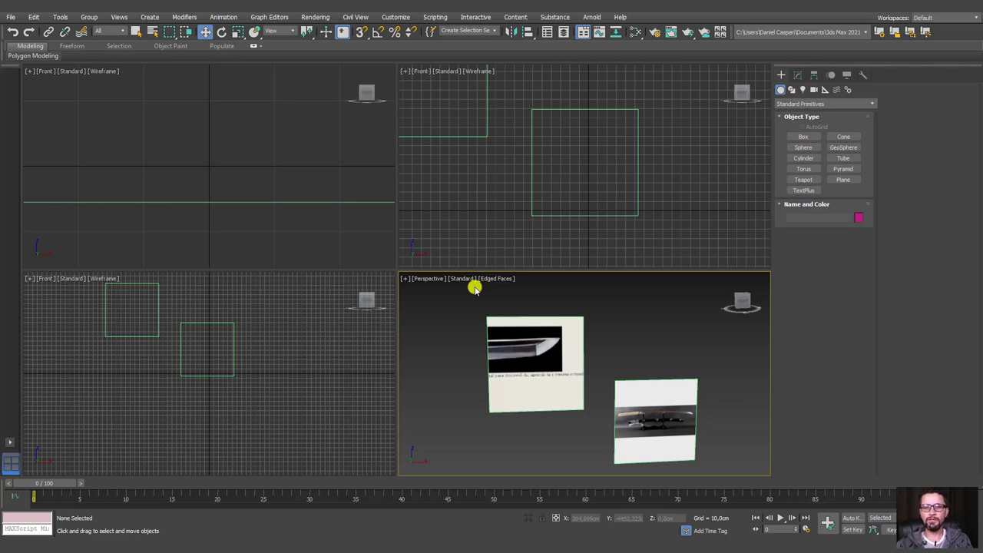
Switch to a maximized Front view zoomed onto the blade-tip reference image.
mouse_move(496, 341)
alt+middle_down()
mouse_move(526, 363)
mouse_move(554, 364)
alt+middle_up()
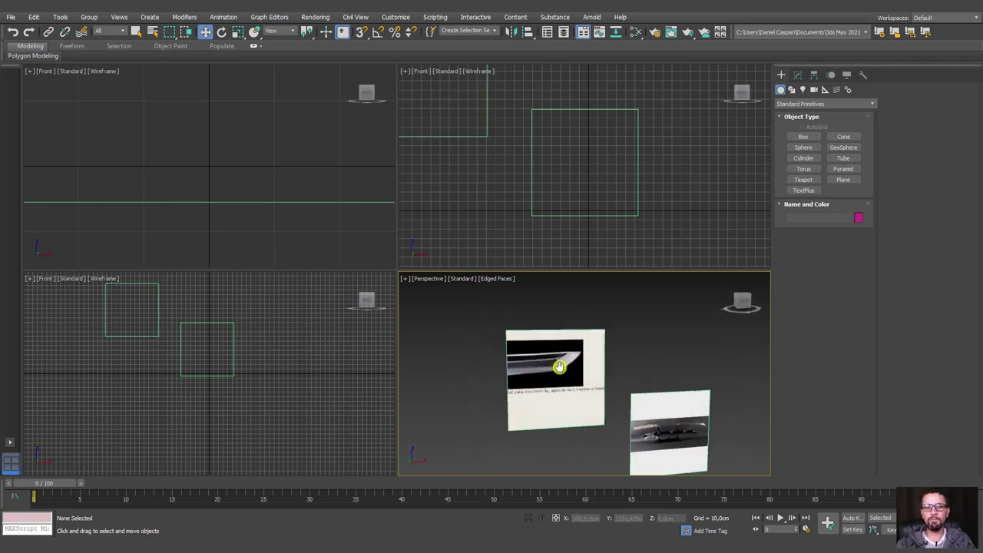
click(554, 364)
key(f)
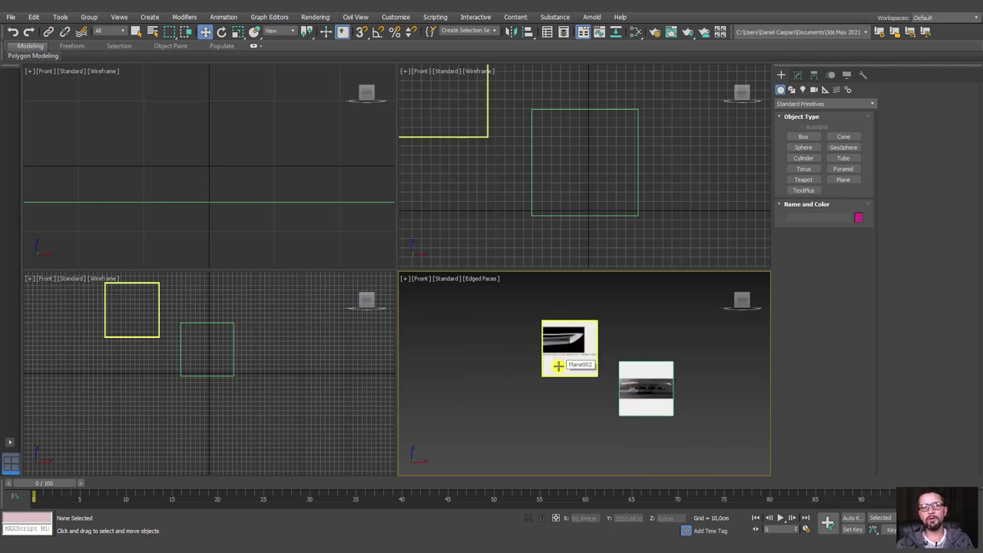
middle_drag(559, 362, 549, 383)
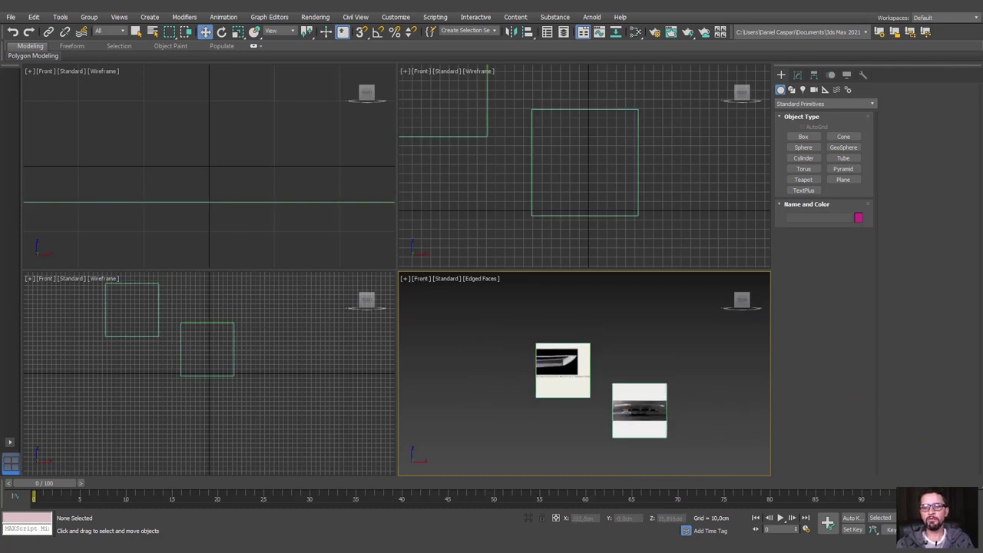
key(alt+w)
middle_drag(570, 285, 592, 271)
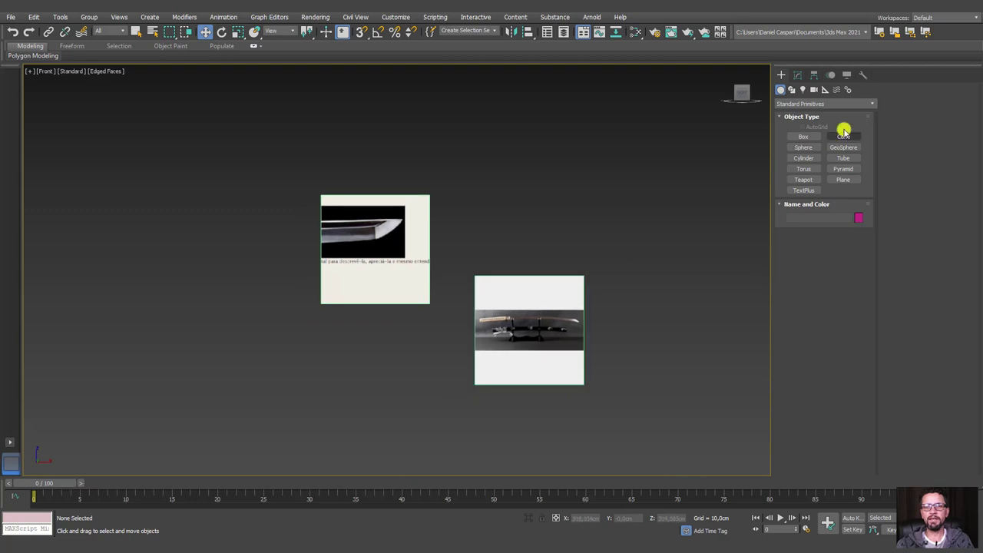
click(797, 74)
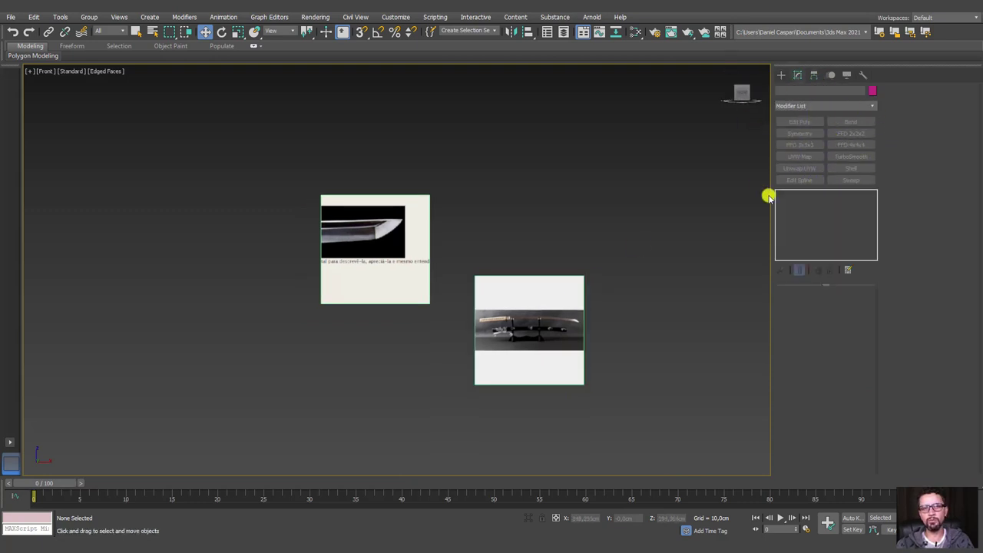
scroll(361, 217, up, 2)
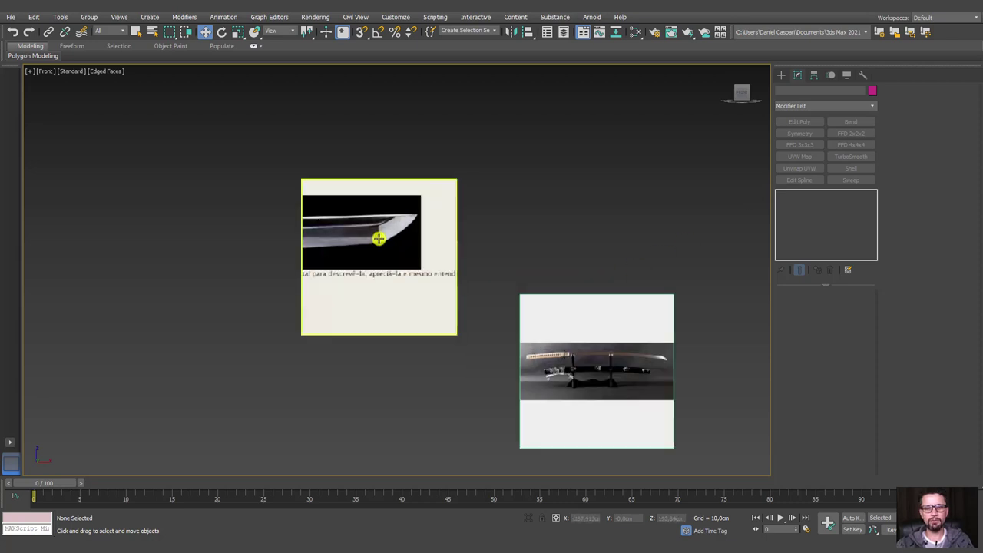
scroll(377, 234, up, 3)
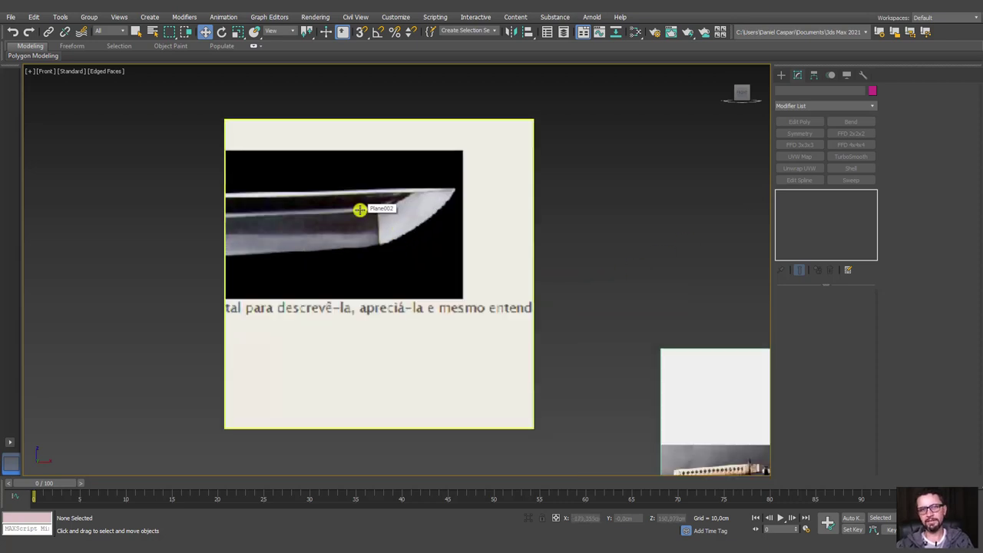
click(781, 75)
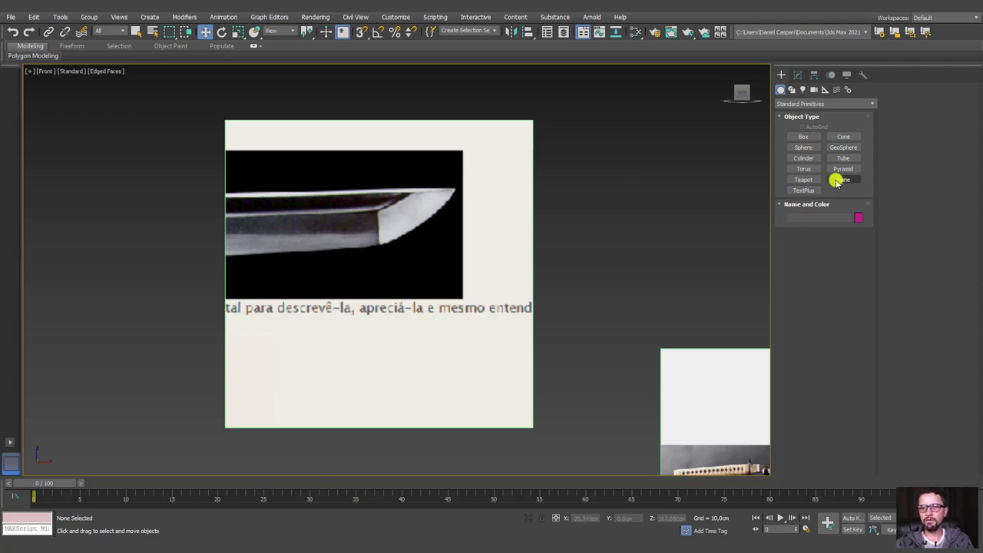
Draw a plane over the blade tip and reduce its width segments to 1.
click(843, 178)
scroll(373, 235, up, 2)
scroll(374, 235, up, 2)
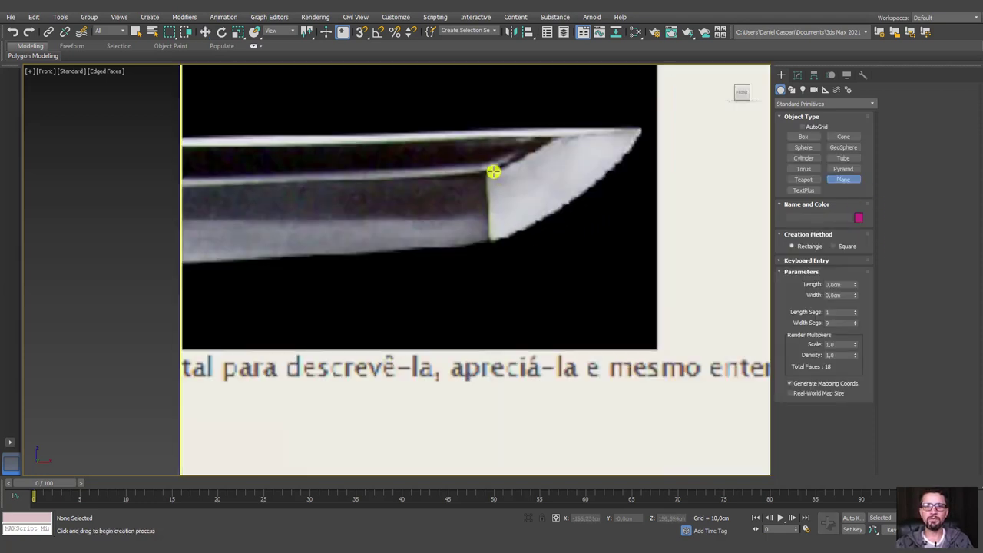
mouse_move(486, 171)
mouse_down()
mouse_move(543, 229)
mouse_move(642, 244)
mouse_up()
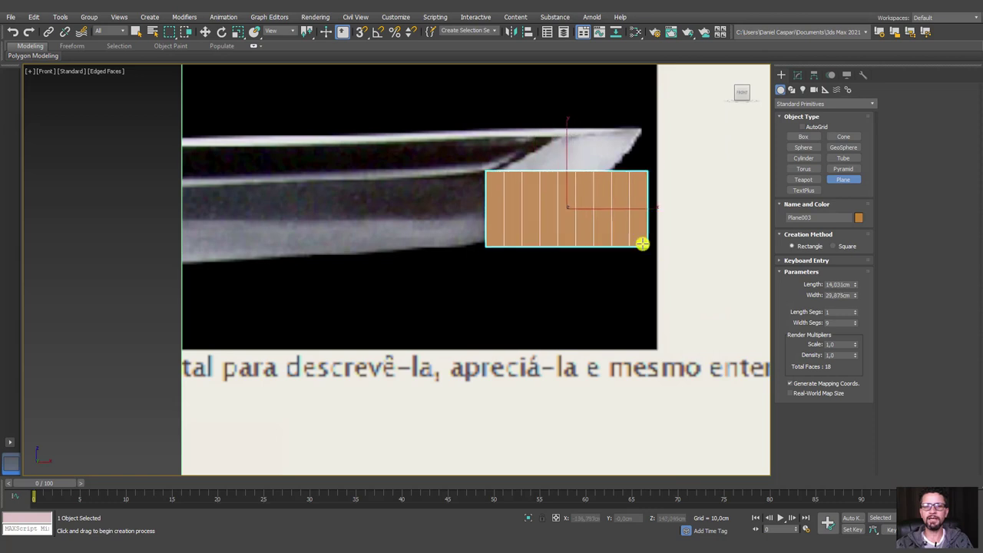
right_click(854, 322)
middle_drag(594, 204, 500, 233)
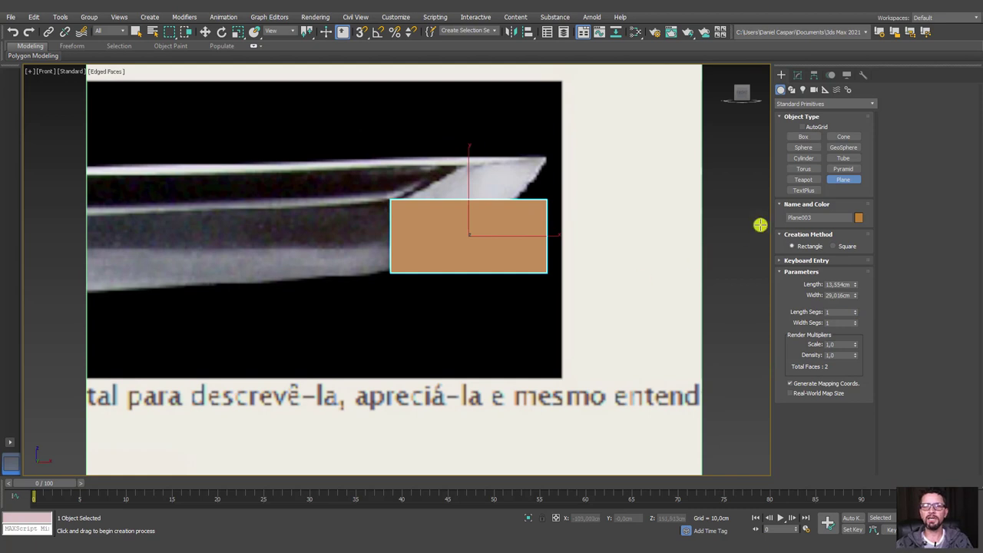
click(798, 76)
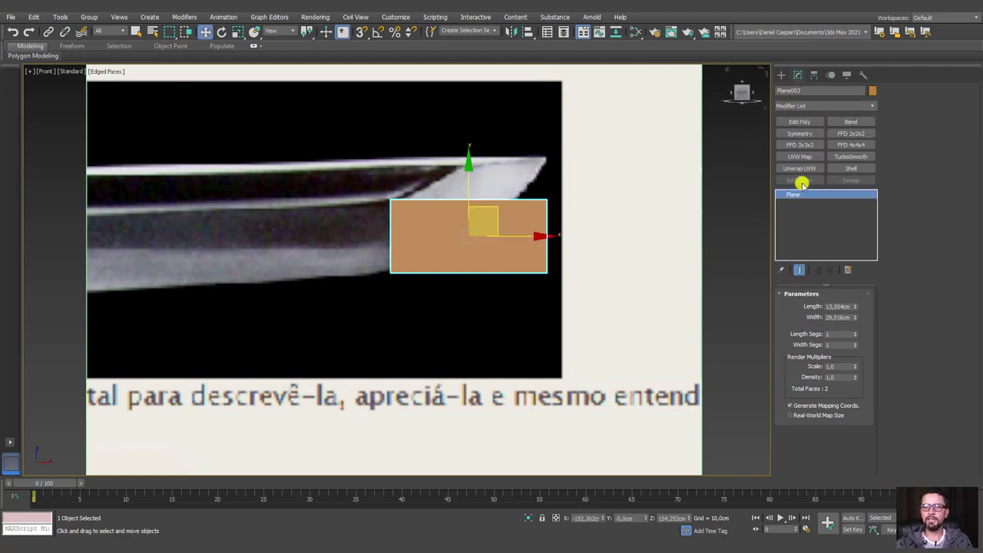
Add Edit Poly and move the plane's vertices to trace the blade tip's point.
click(801, 122)
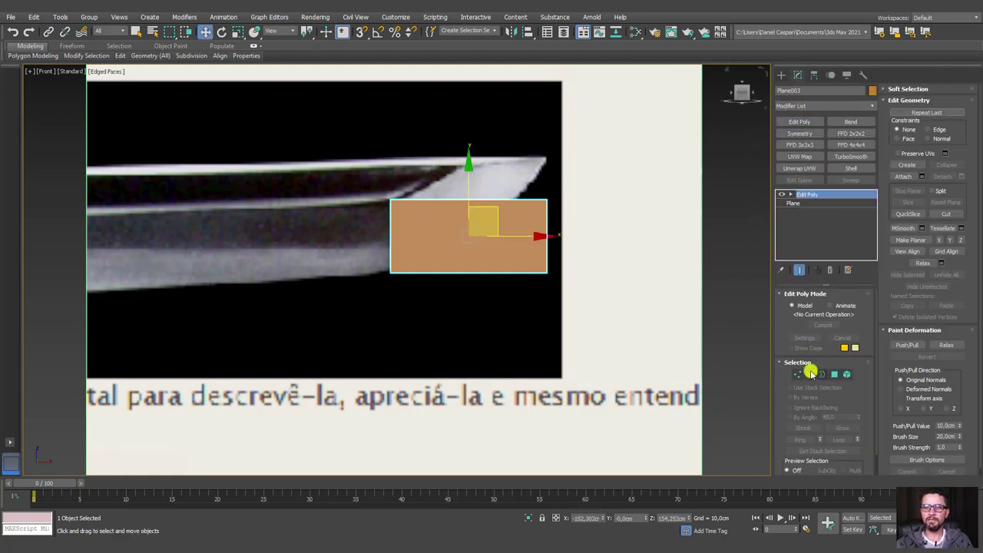
click(797, 374)
click(546, 196)
scroll(546, 191, up, 3)
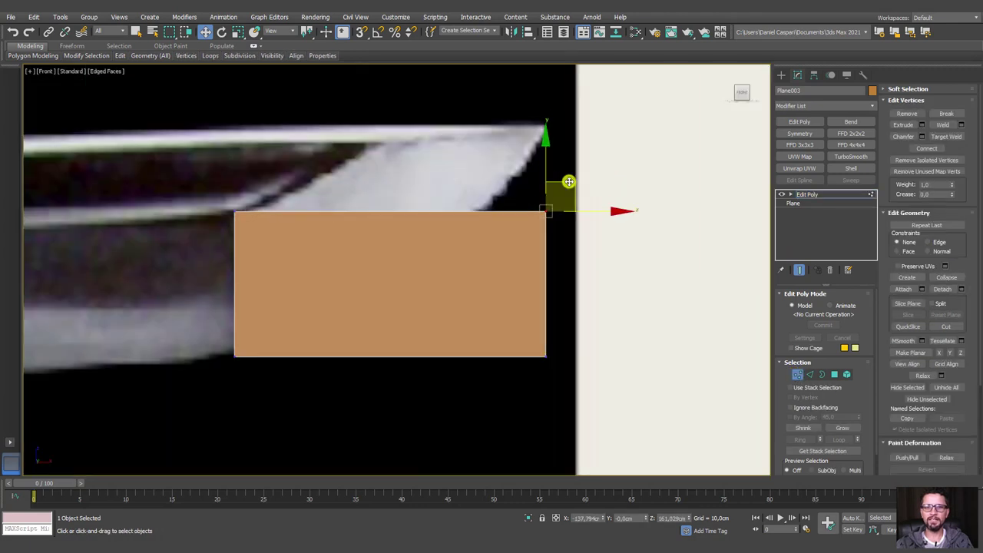
mouse_move(546, 192)
mouse_down()
mouse_move(550, 104)
mouse_move(410, 110)
mouse_up()
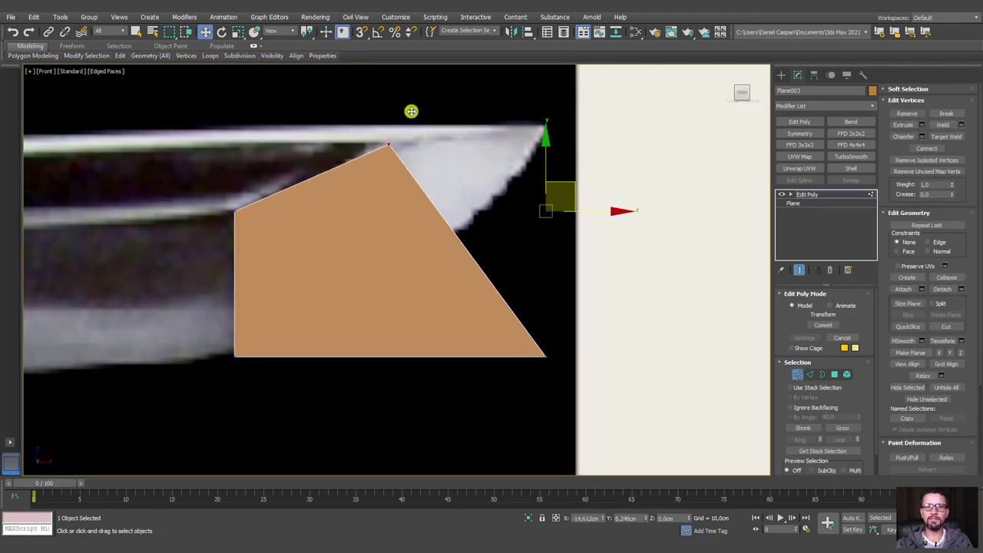
drag(595, 304, 463, 386)
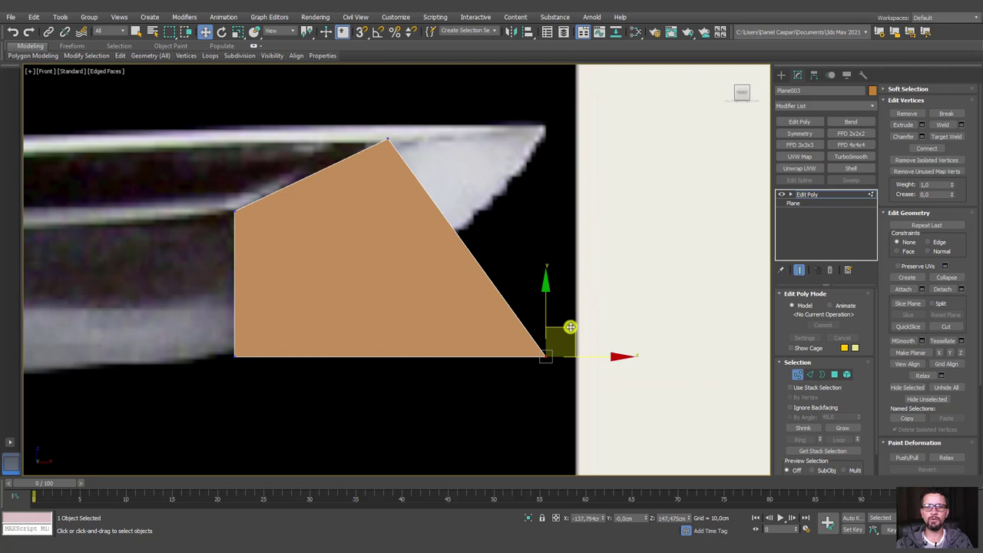
drag(568, 329, 582, 97)
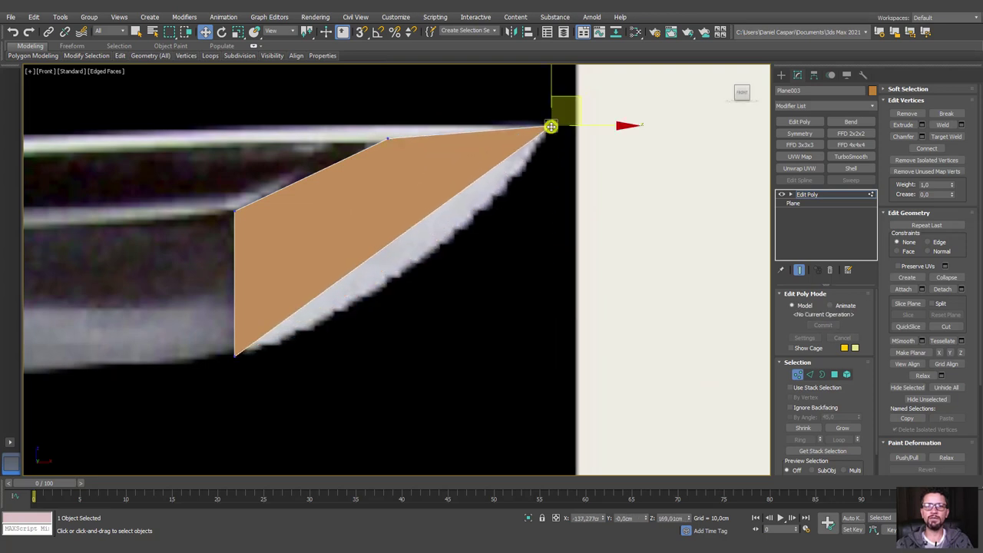
scroll(309, 221, down, 3)
middle_drag(385, 193, 583, 228)
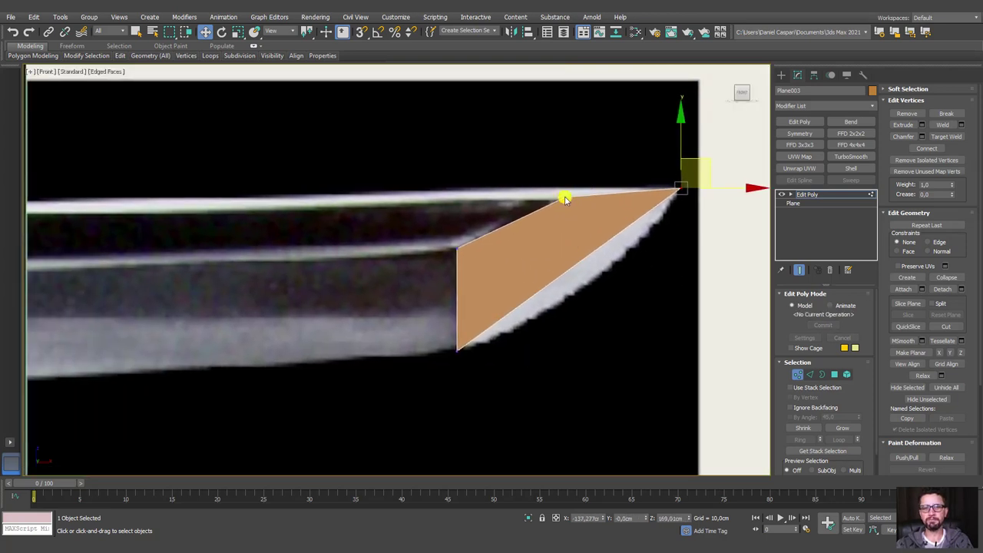
drag(535, 211, 579, 182)
scroll(580, 182, up, 2)
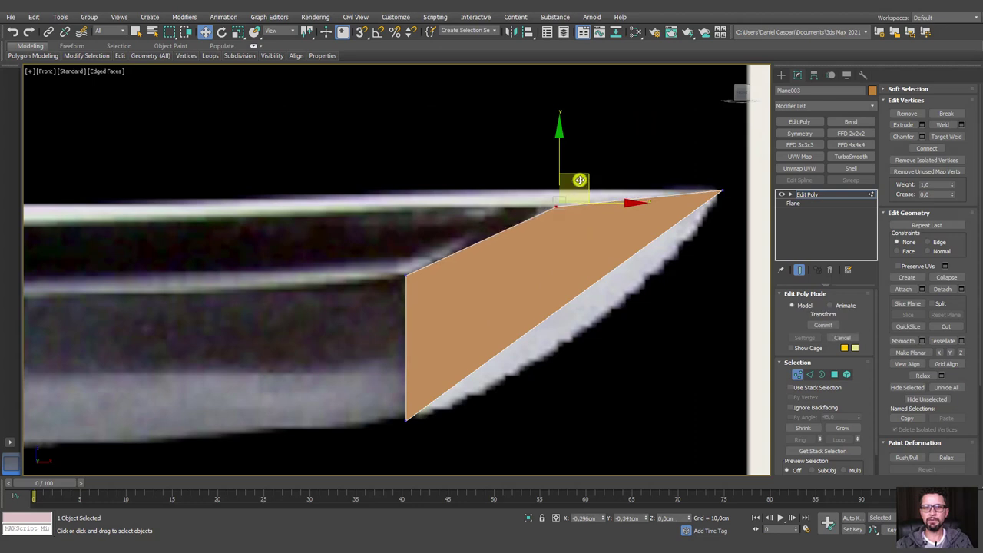
Extend the top edge leftward into a thin, scaled strip along the blade spine.
click(809, 374)
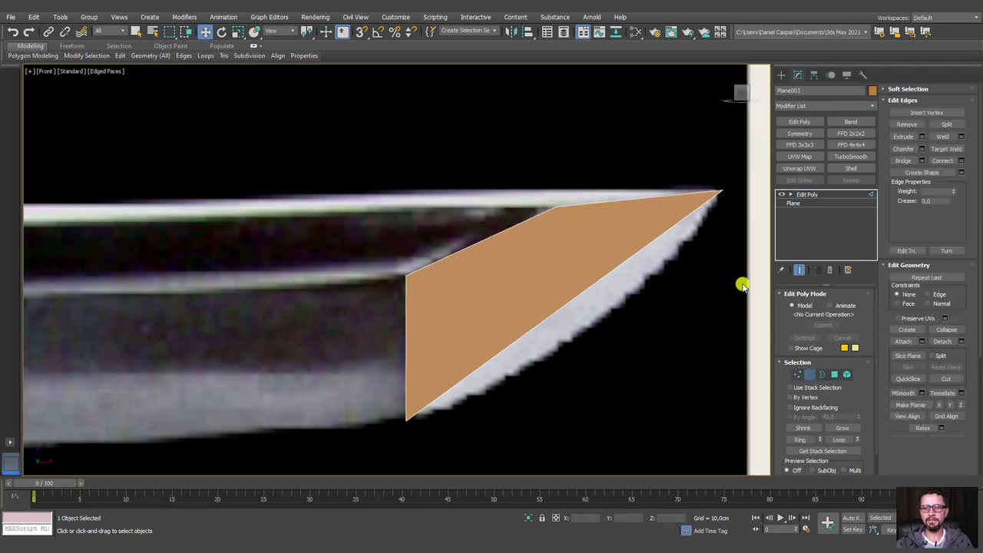
click(625, 196)
scroll(629, 195, up, 2)
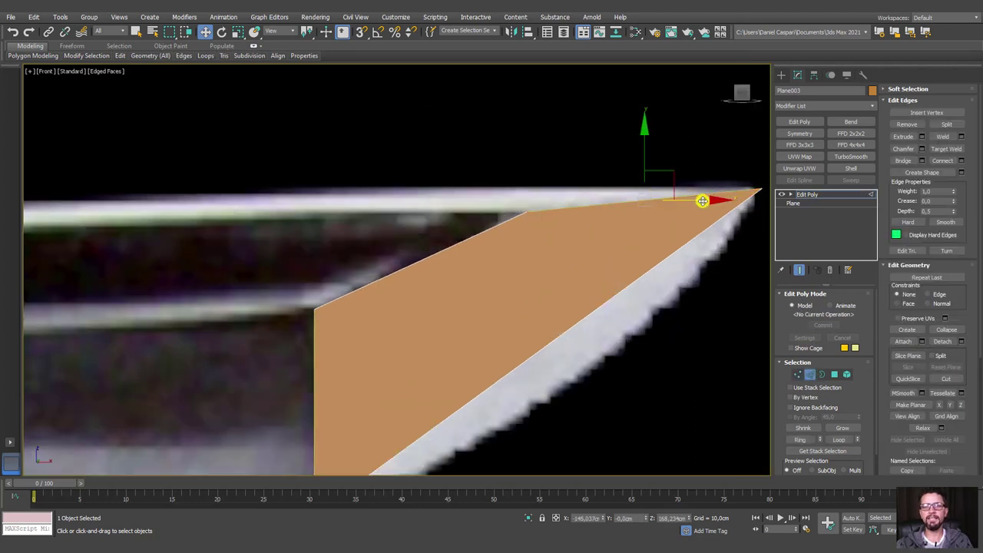
shift+drag(695, 199, 310, 182)
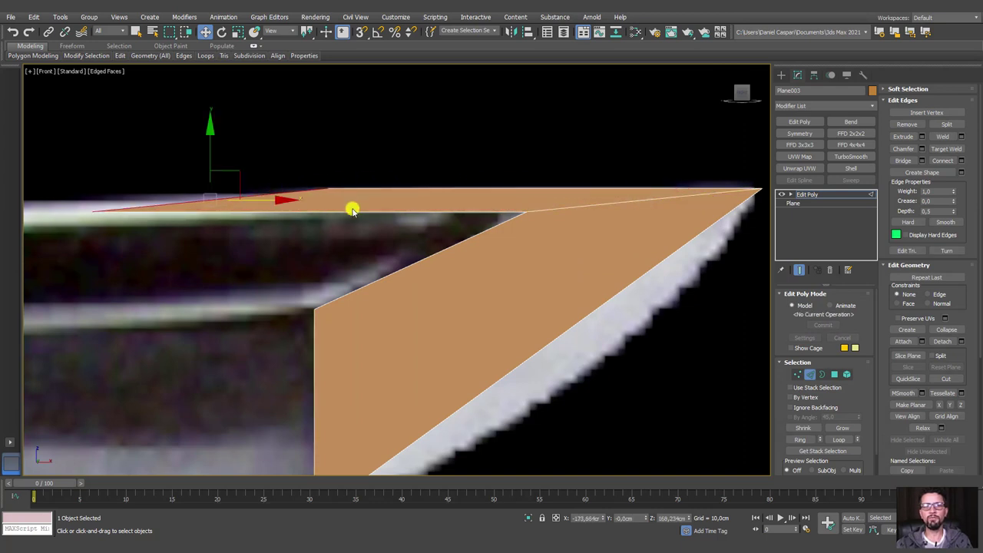
key(r)
mouse_move(292, 202)
mouse_down()
mouse_move(125, 184)
mouse_move(490, 192)
mouse_up()
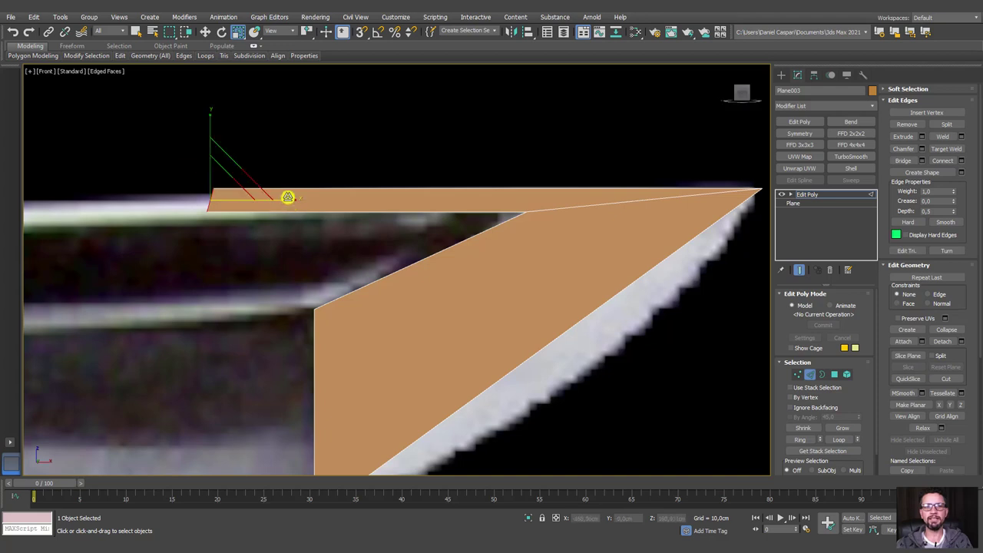
key(w)
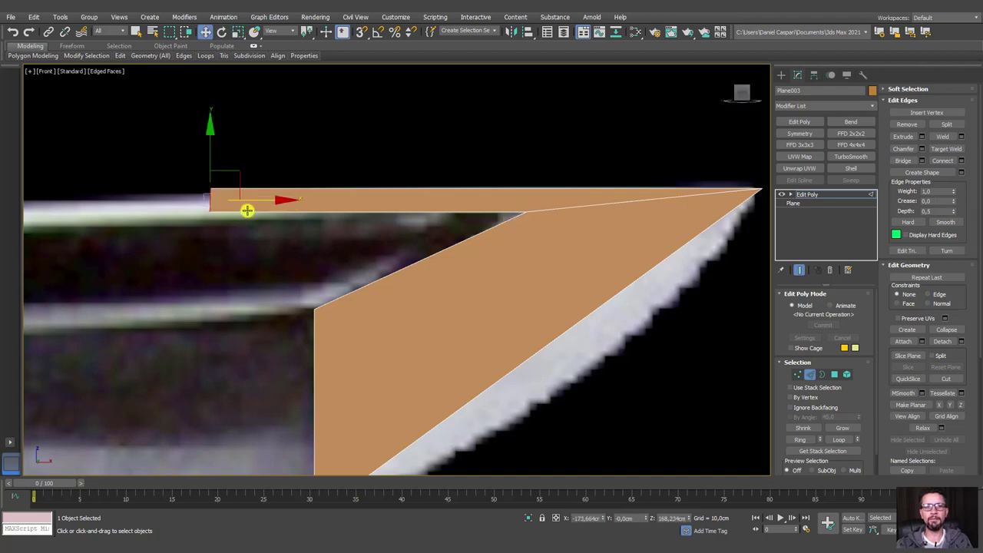
drag(255, 198, 360, 218)
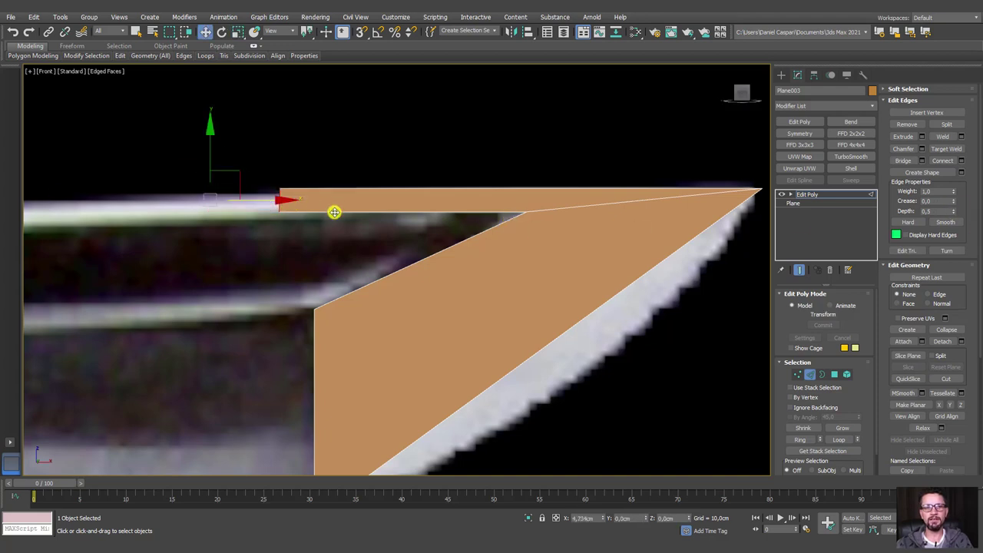
scroll(561, 331, down, 2)
mouse_move(561, 331)
middle_down()
mouse_move(438, 253)
mouse_move(447, 291)
middle_up()
drag(566, 259, 423, 279)
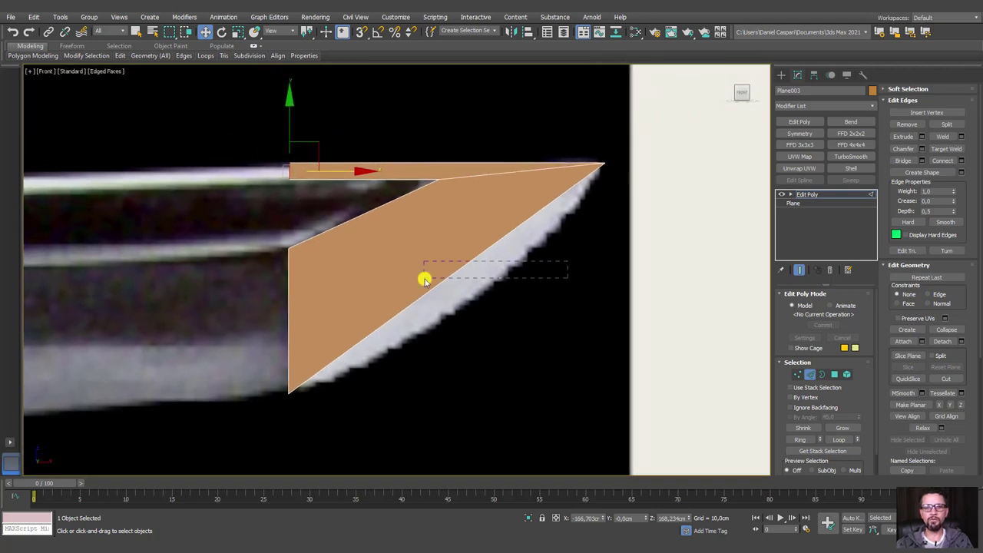
Connect the diagonal and top edges with two new edges across the faces.
ctrl+click(352, 225)
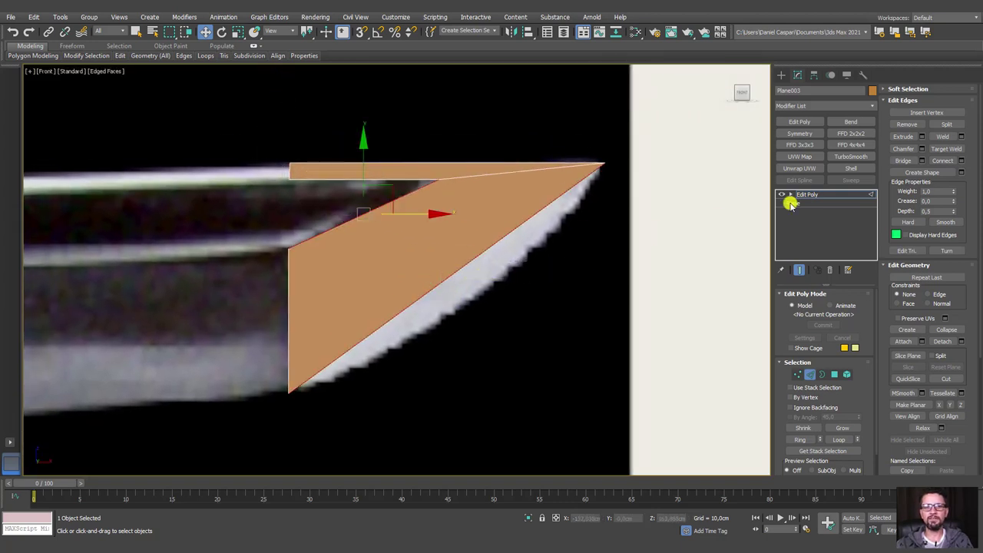
click(961, 161)
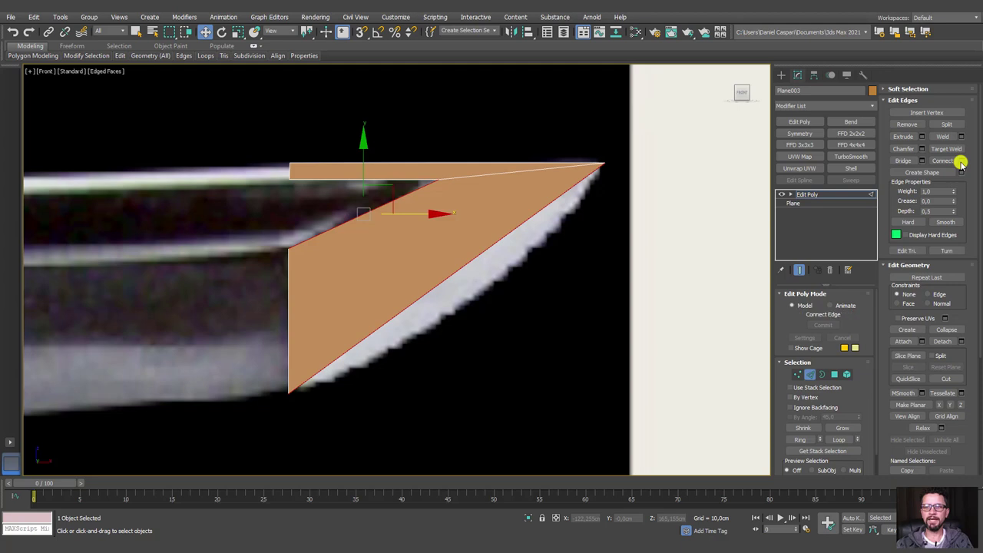
ctrl+click(373, 183)
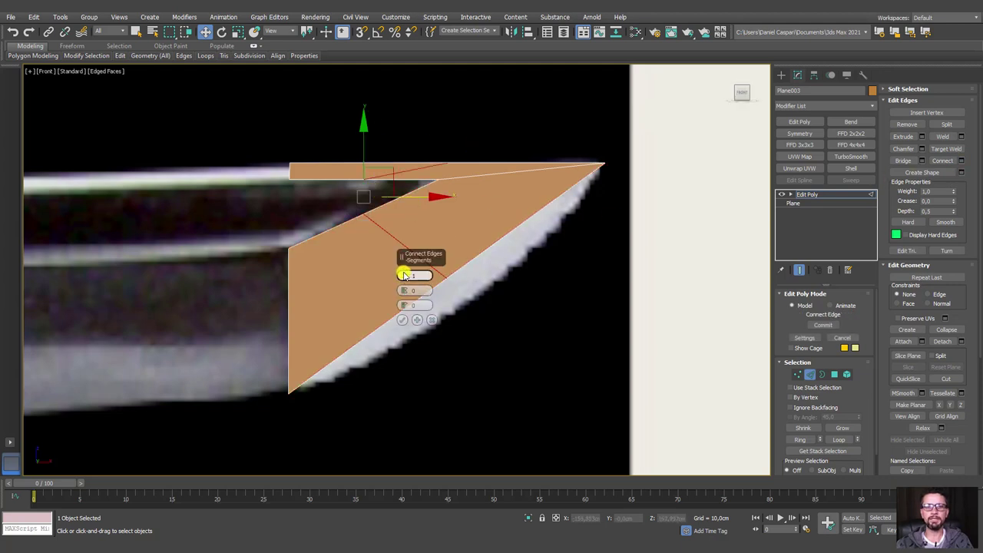
scroll(405, 274, up, 1)
click(402, 319)
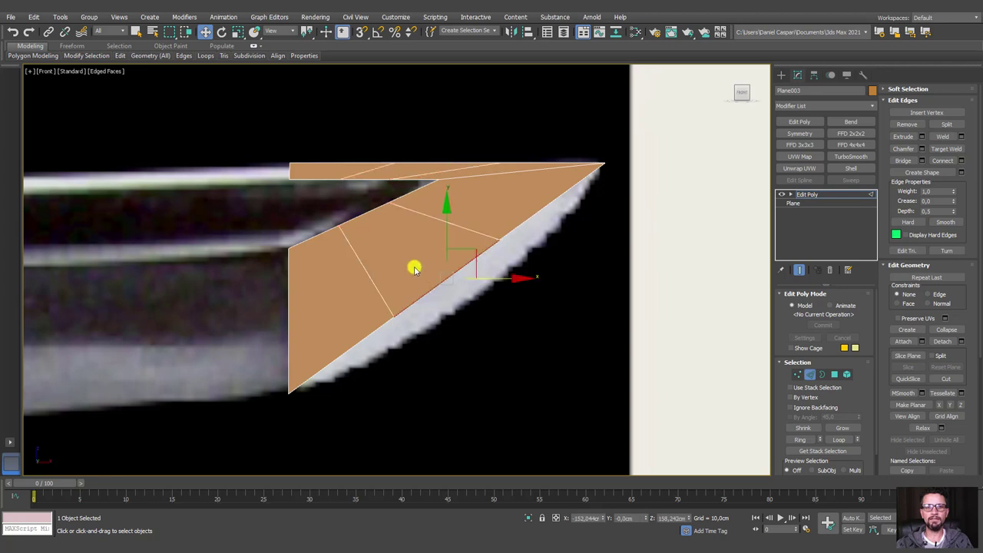
Move the diagonal, lower and short top edges to follow the blade outline.
click(361, 207)
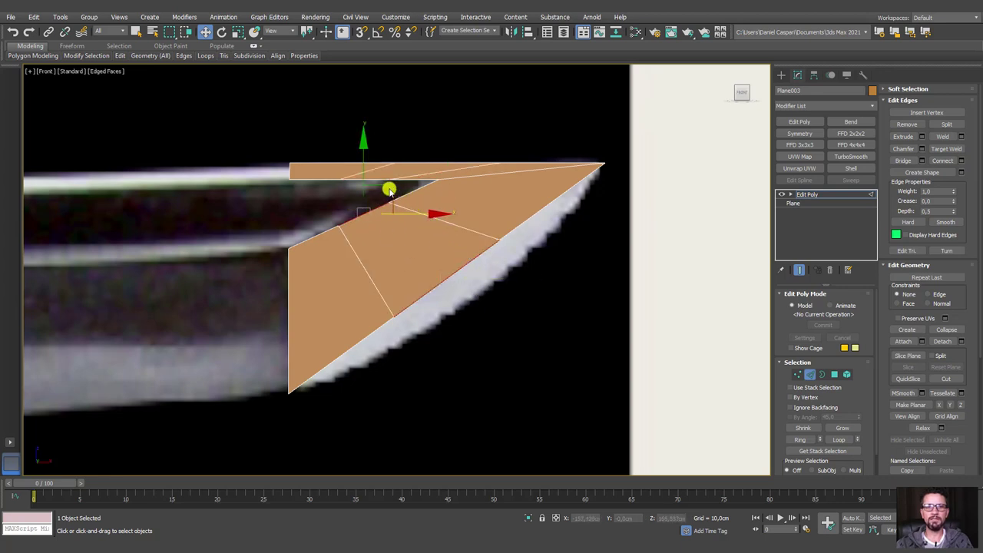
drag(389, 191, 405, 192)
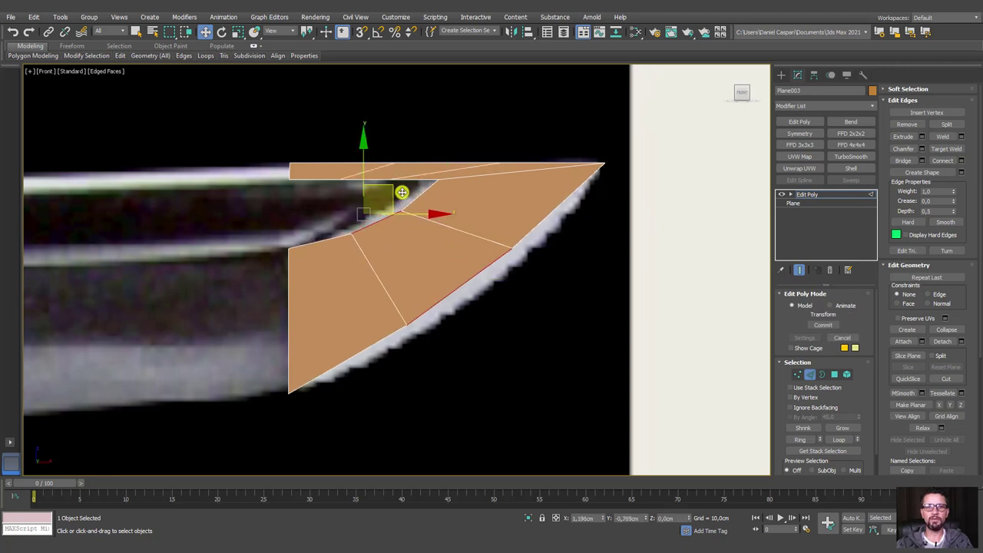
click(459, 269)
drag(478, 257, 505, 259)
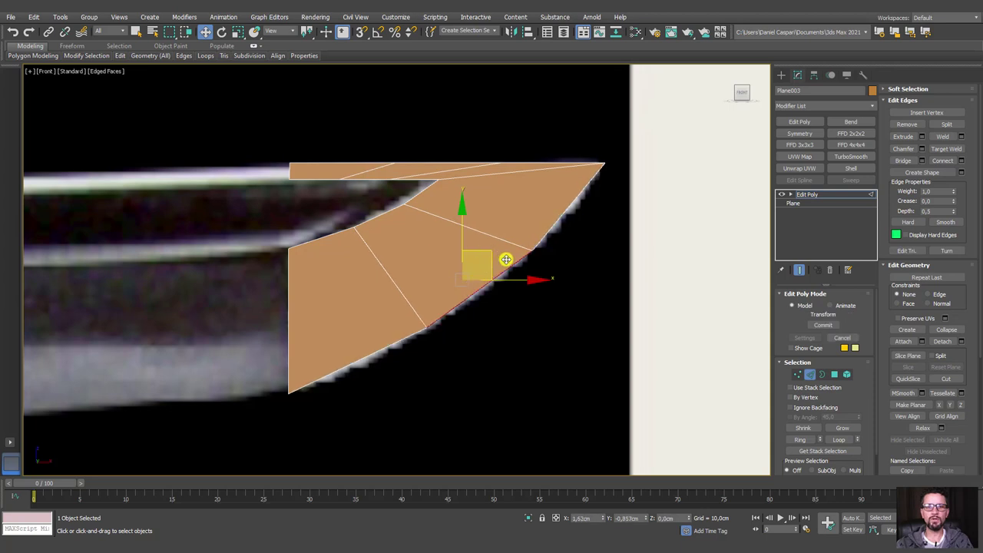
middle_drag(425, 189, 461, 256)
scroll(461, 256, up, 2)
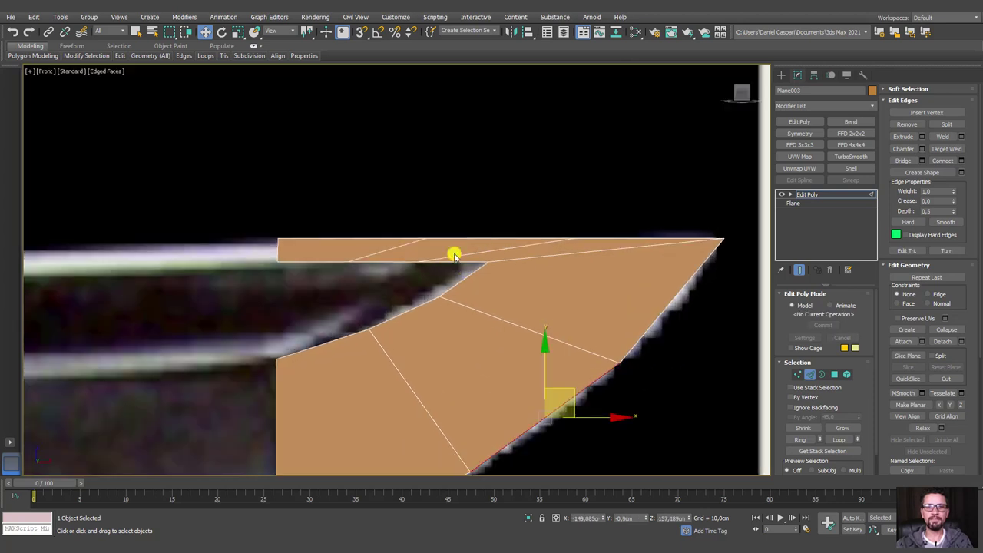
click(399, 259)
drag(448, 264, 471, 265)
Bridge the two edges on either side of the gap.
click(408, 316)
drag(335, 246, 318, 358)
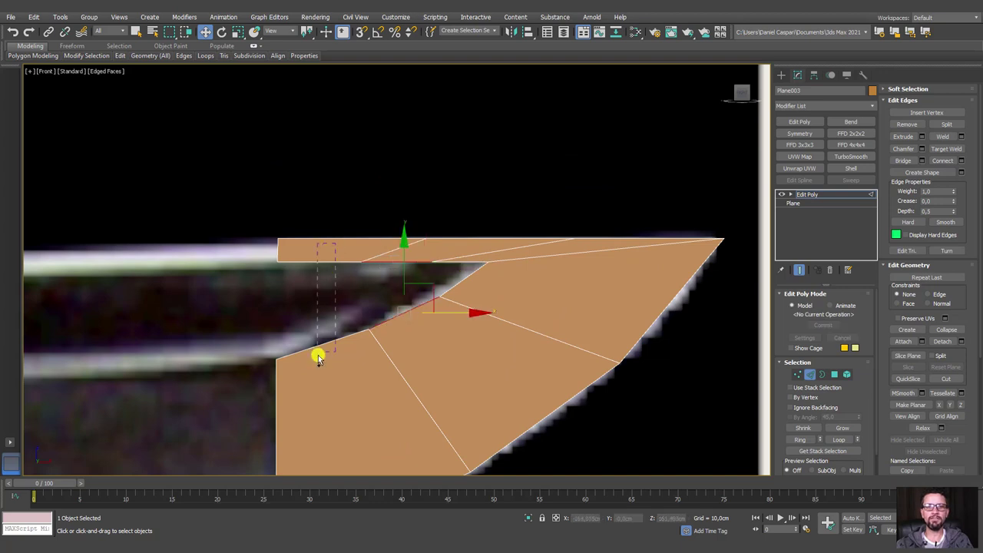
click(901, 161)
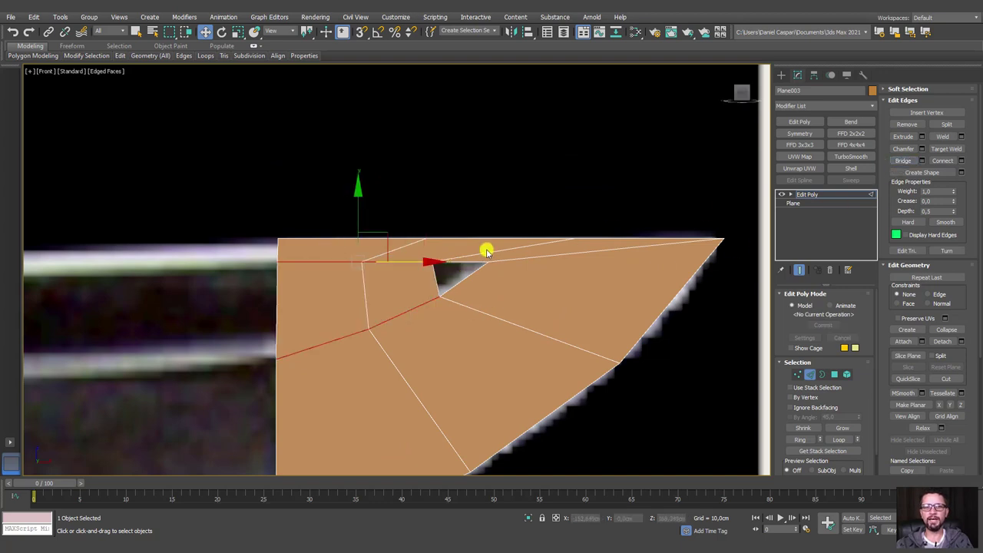
scroll(472, 268, up, 2)
scroll(443, 259, down, 2)
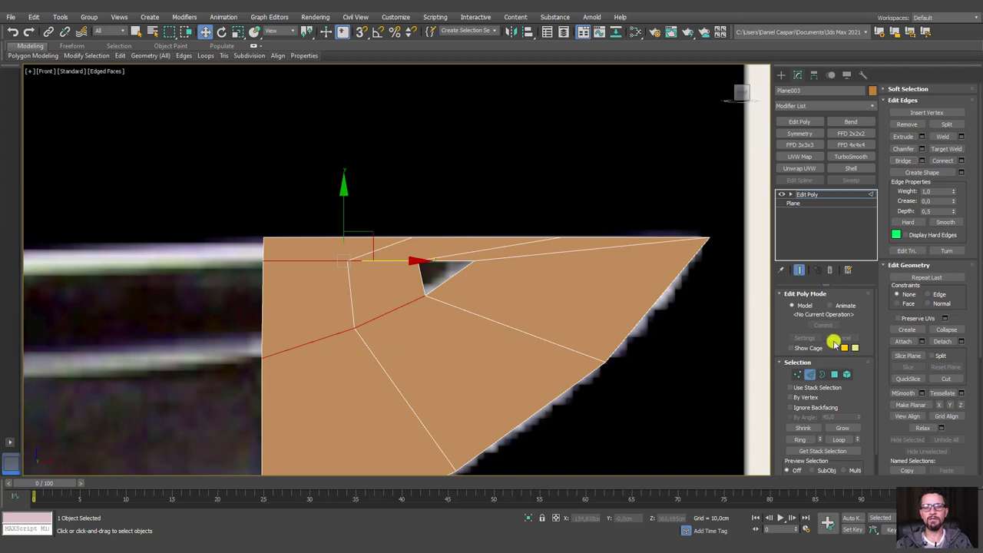
Cap the triangular hole's border with a new face.
click(822, 374)
click(419, 268)
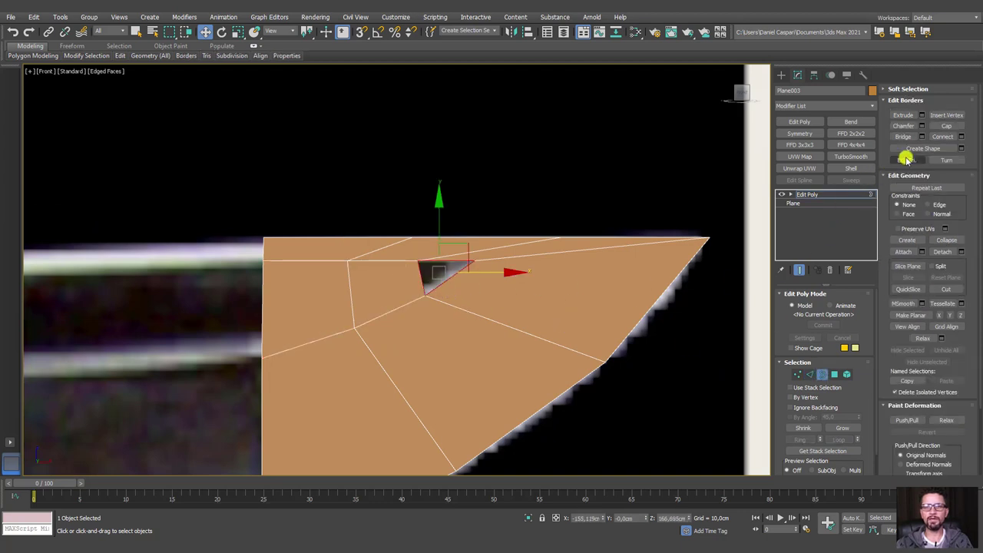
click(946, 125)
scroll(543, 288, down, 2)
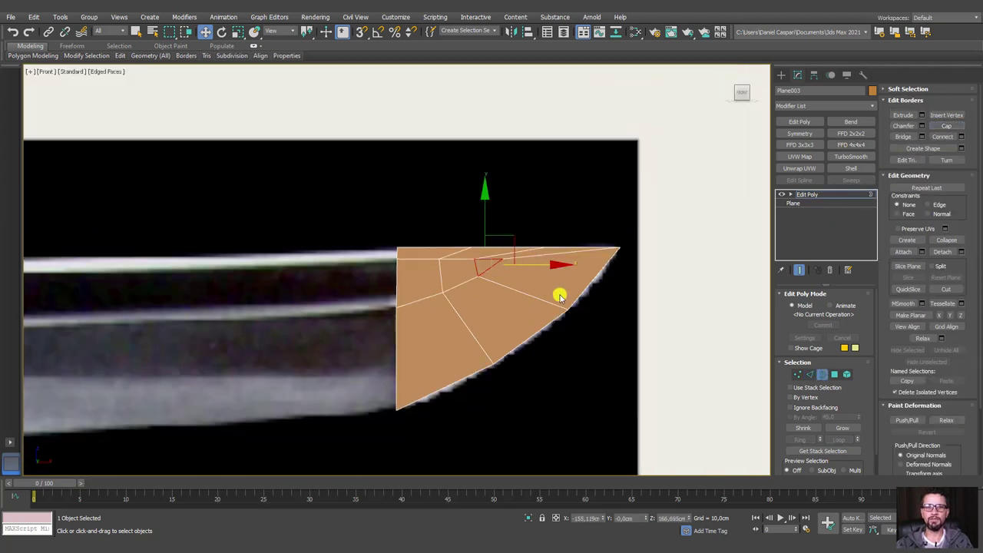
Extrude the plate's outer border loop to give it thickness.
alt+middle_drag(634, 300, 572, 336)
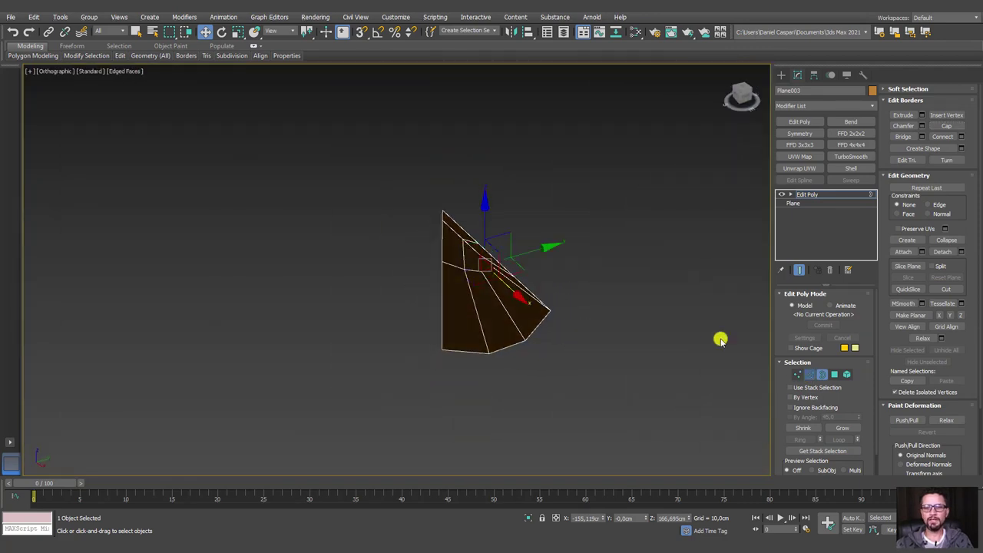
key(2)
scroll(467, 241, up, 4)
double_click(467, 221)
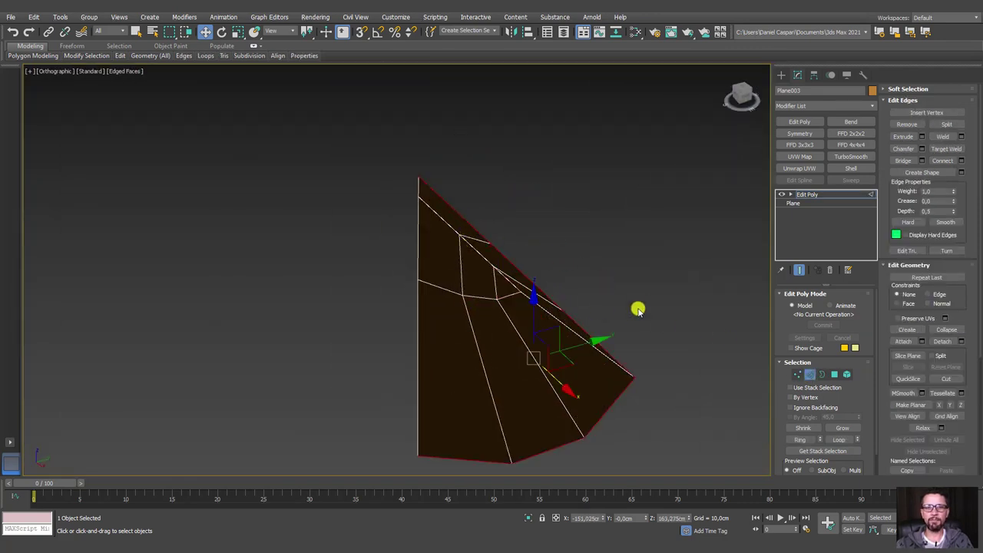
alt+middle_drag(637, 310, 616, 322)
shift+drag(586, 353, 612, 347)
scroll(673, 325, up, 5)
alt+middle_drag(674, 325, 653, 357)
scroll(565, 351, down, 5)
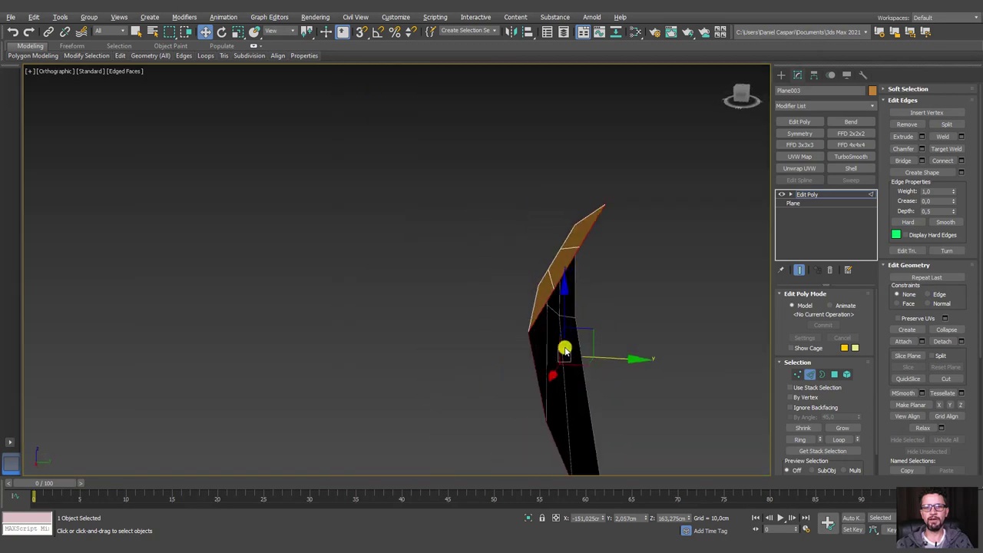
alt+middle_drag(564, 351, 583, 314)
scroll(649, 333, up, 5)
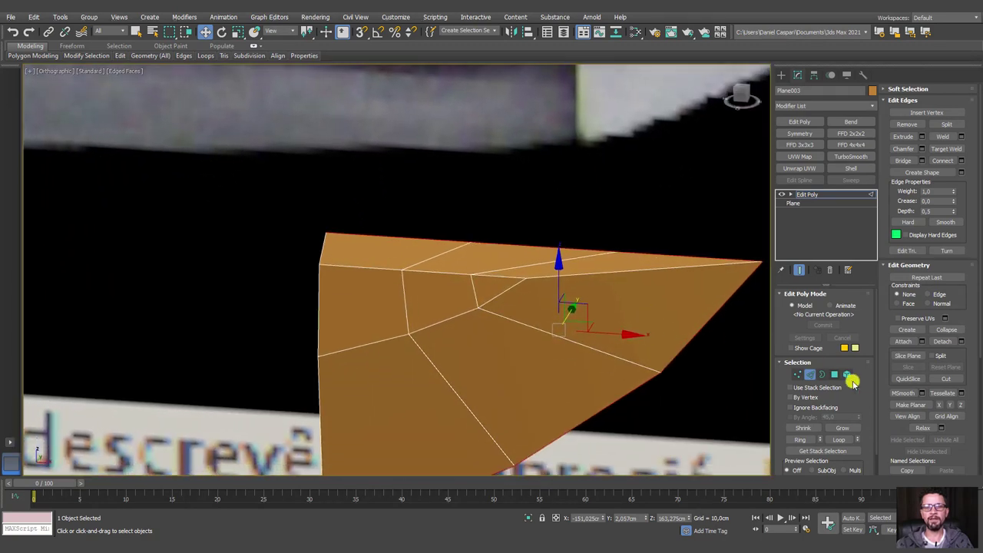
Bevel the top panel faces and scale them up slightly.
click(833, 375)
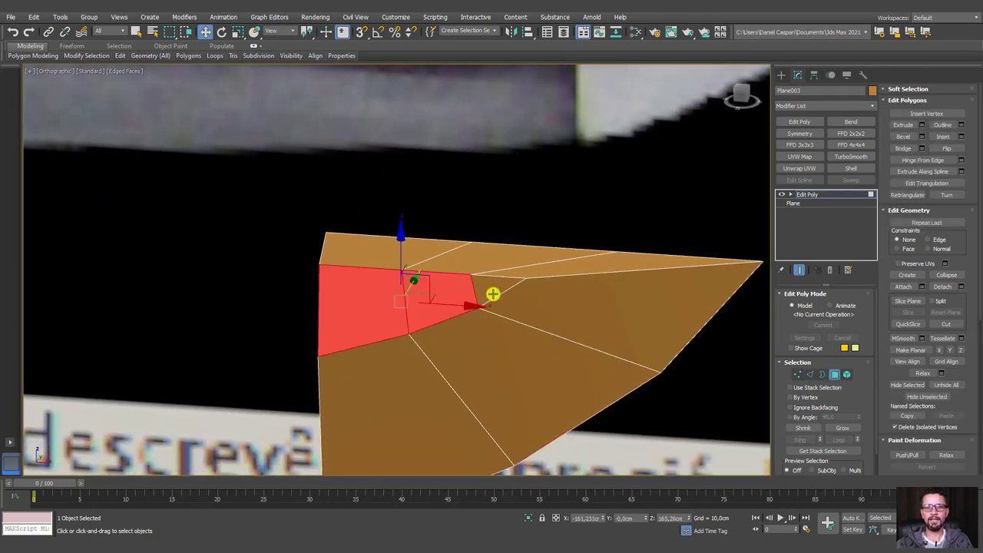
click(903, 136)
scroll(543, 261, down, 5)
mouse_move(544, 261)
alt+middle_down()
mouse_move(505, 287)
mouse_move(434, 292)
alt+middle_up()
drag(434, 292, 412, 324)
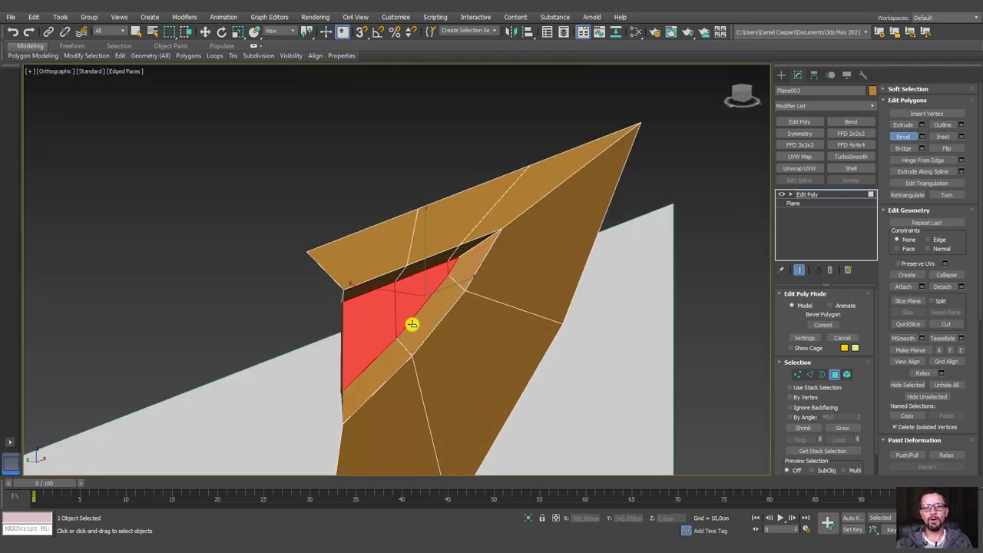
alt+middle_drag(412, 324, 386, 305)
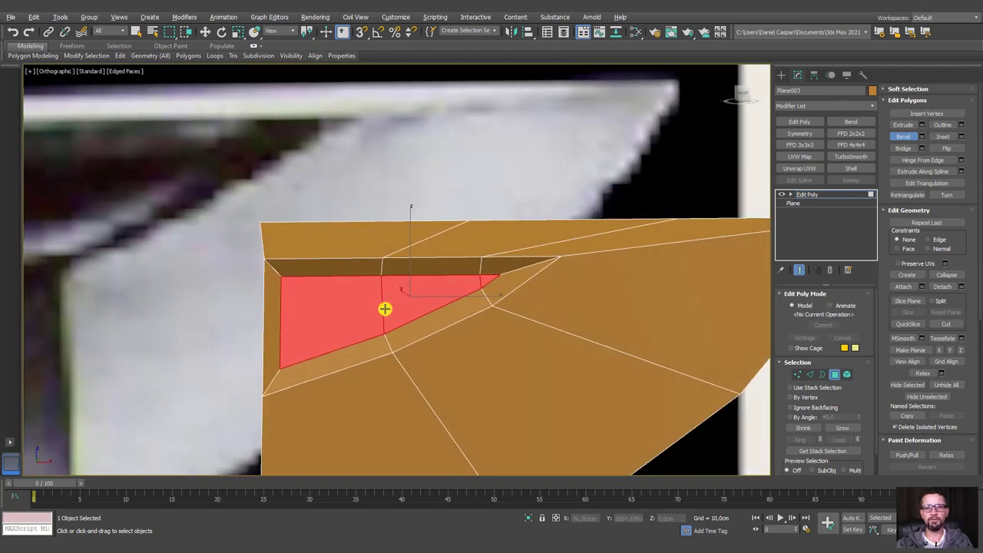
key(r)
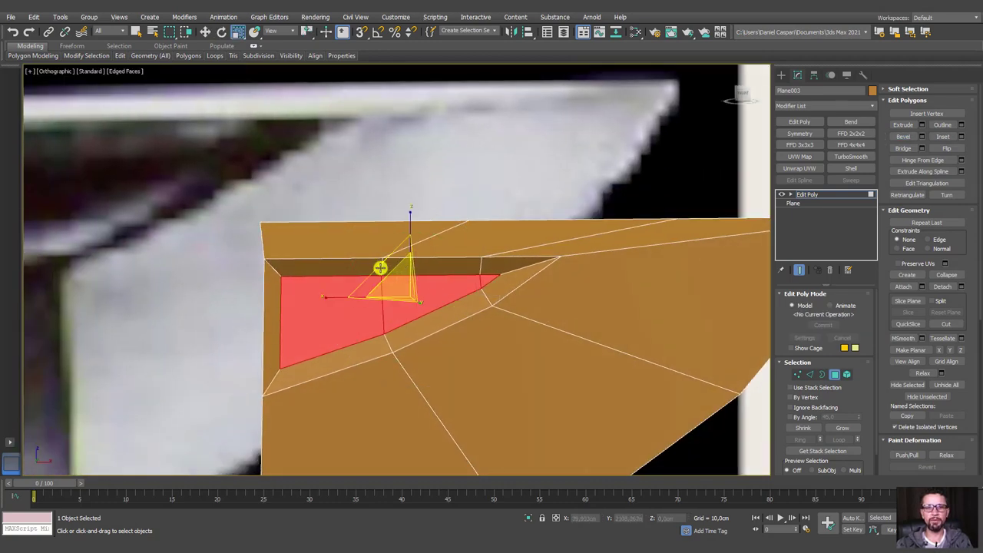
drag(384, 266, 374, 261)
mouse_move(373, 261)
alt+middle_down()
mouse_move(333, 285)
mouse_move(299, 340)
mouse_move(345, 325)
mouse_move(494, 342)
mouse_move(397, 343)
mouse_move(392, 322)
mouse_move(509, 321)
mouse_move(459, 346)
mouse_move(719, 359)
alt+middle_up()
click(810, 376)
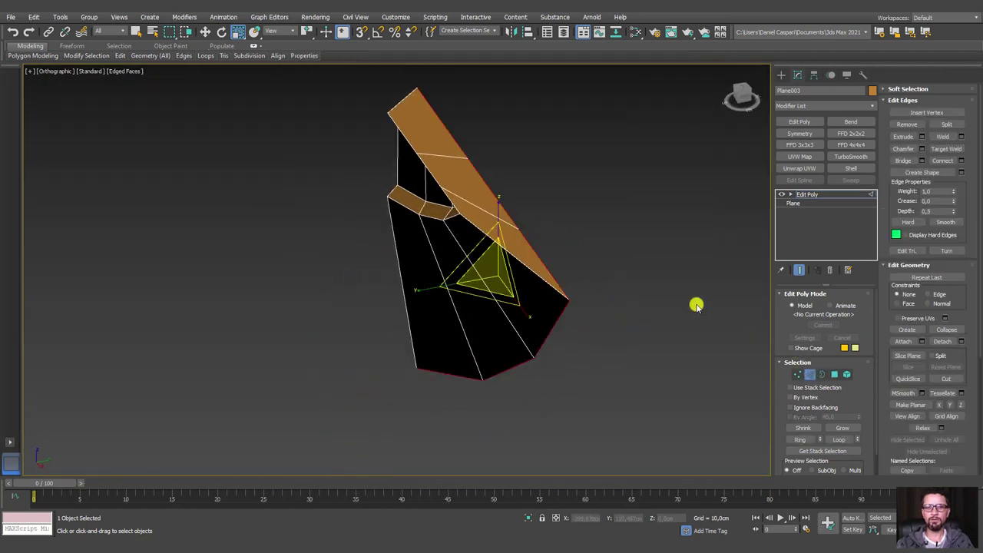
mouse_move(696, 305)
alt+middle_down()
mouse_move(557, 250)
mouse_move(552, 238)
alt+middle_up()
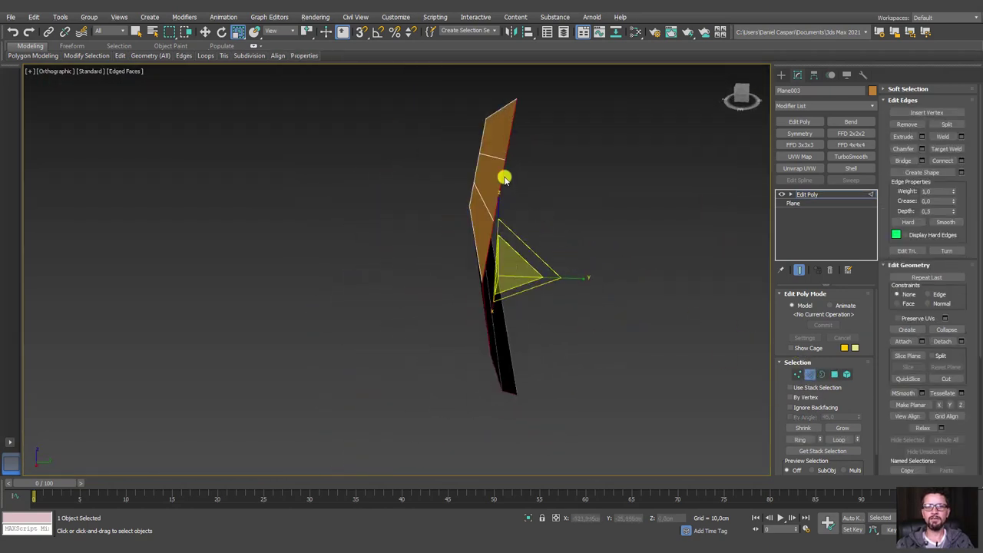
mouse_move(503, 178)
alt+middle_down()
mouse_move(601, 213)
mouse_move(627, 256)
mouse_move(619, 261)
alt+middle_up()
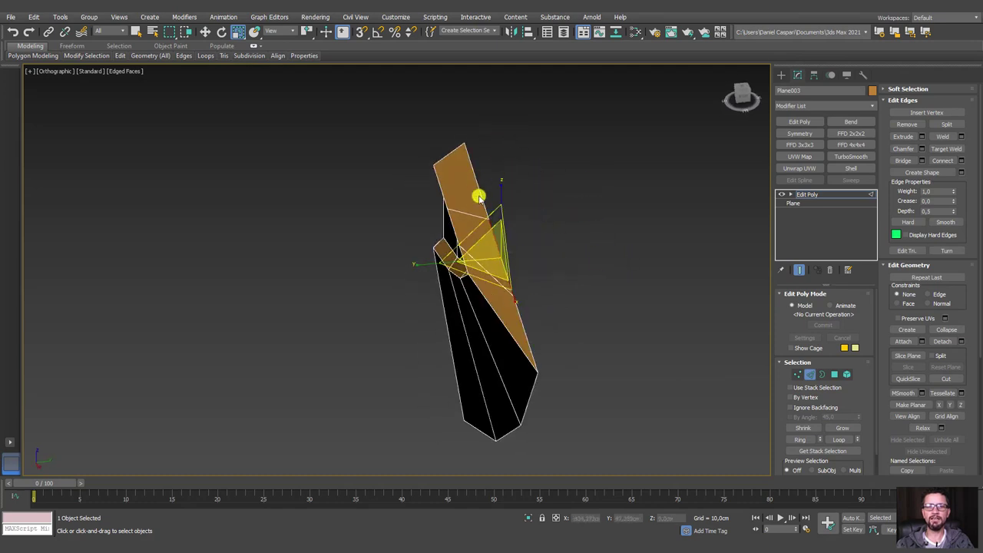
Add a Symmetry modifier with the mirror axis set to Z.
click(799, 133)
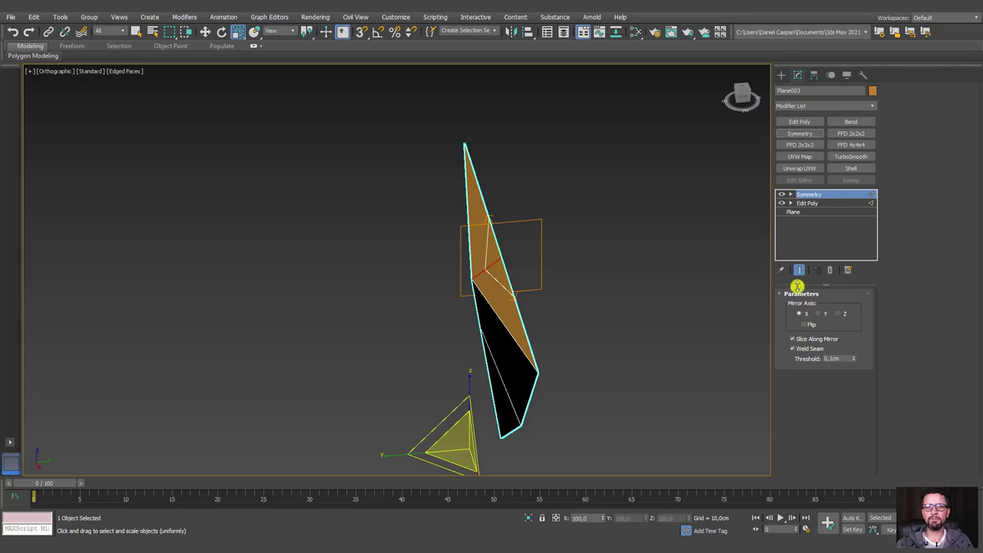
click(841, 315)
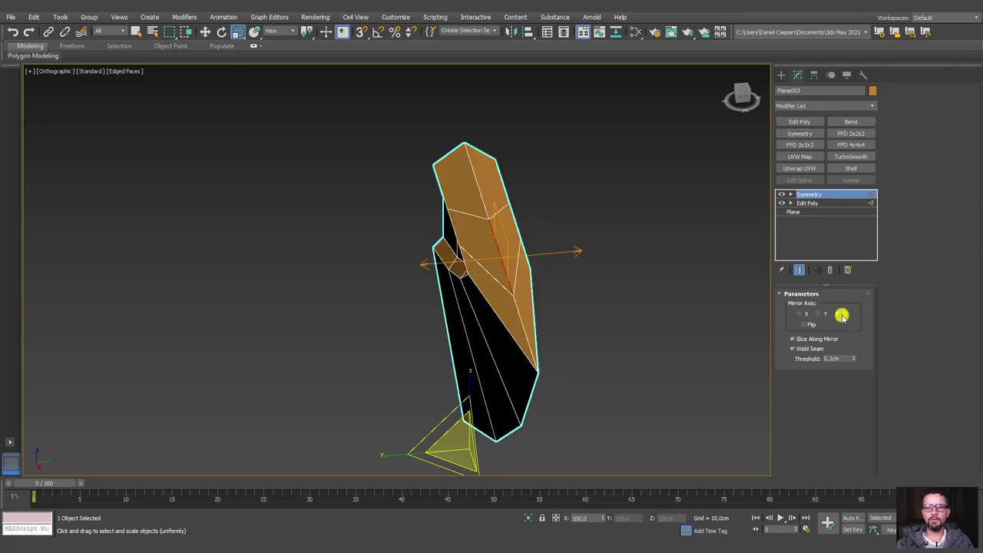
mouse_move(704, 330)
alt+middle_down()
mouse_move(651, 318)
mouse_move(708, 335)
mouse_move(755, 323)
mouse_move(741, 334)
mouse_move(642, 323)
mouse_move(724, 318)
mouse_move(634, 318)
mouse_move(655, 275)
alt+middle_up()
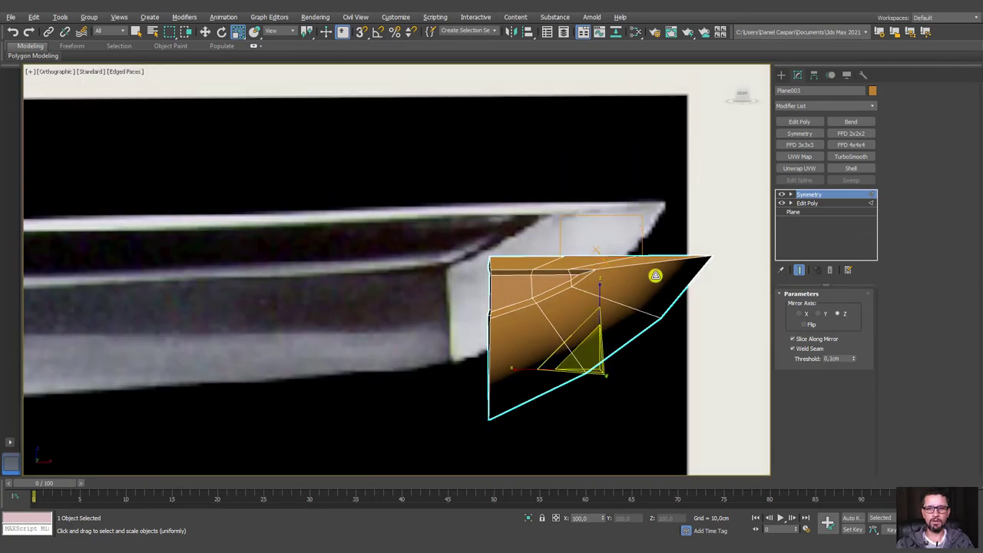
Add a second Edit Poly and extrude the open border leftward twice.
click(798, 123)
click(822, 375)
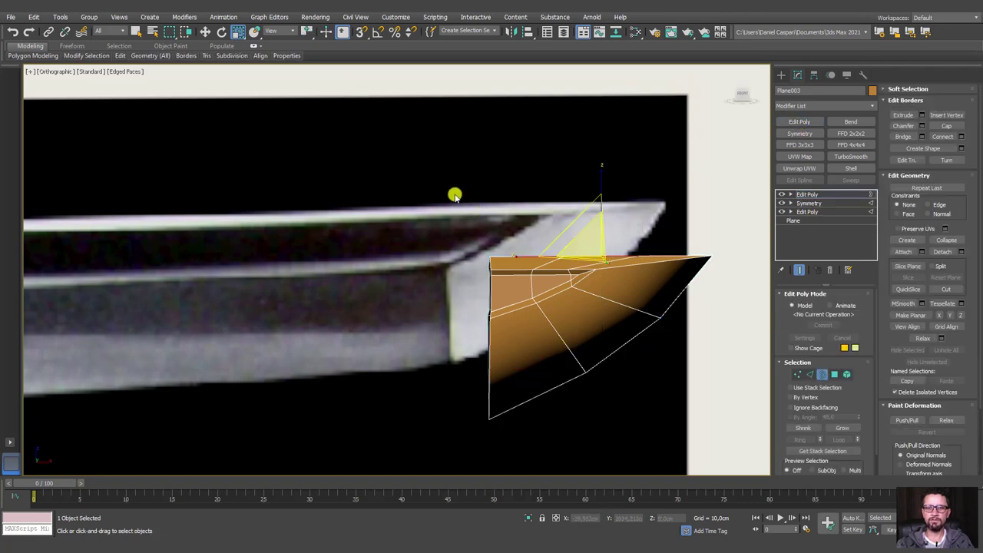
mouse_move(509, 313)
alt+middle_down()
mouse_move(560, 320)
mouse_move(525, 340)
alt+middle_up()
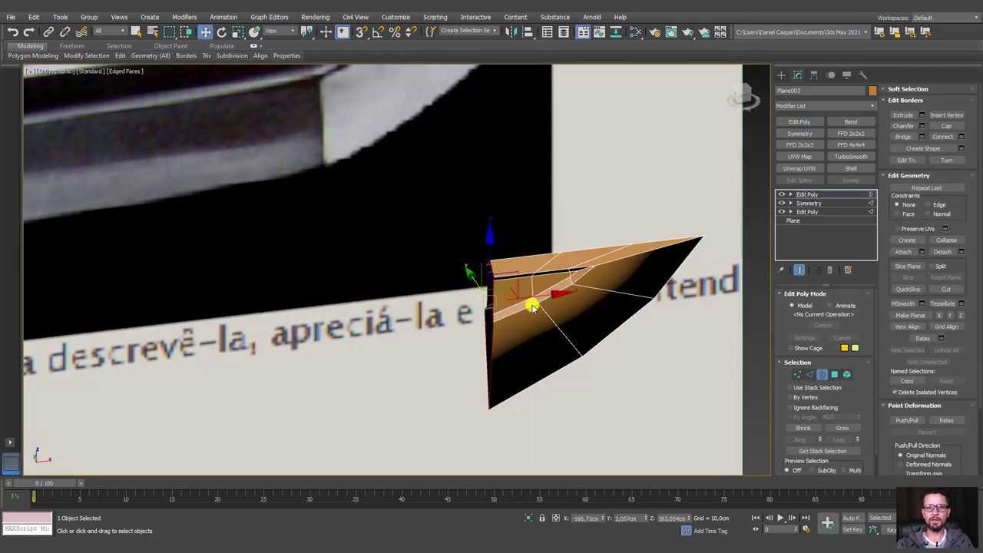
shift+drag(540, 298, 468, 321)
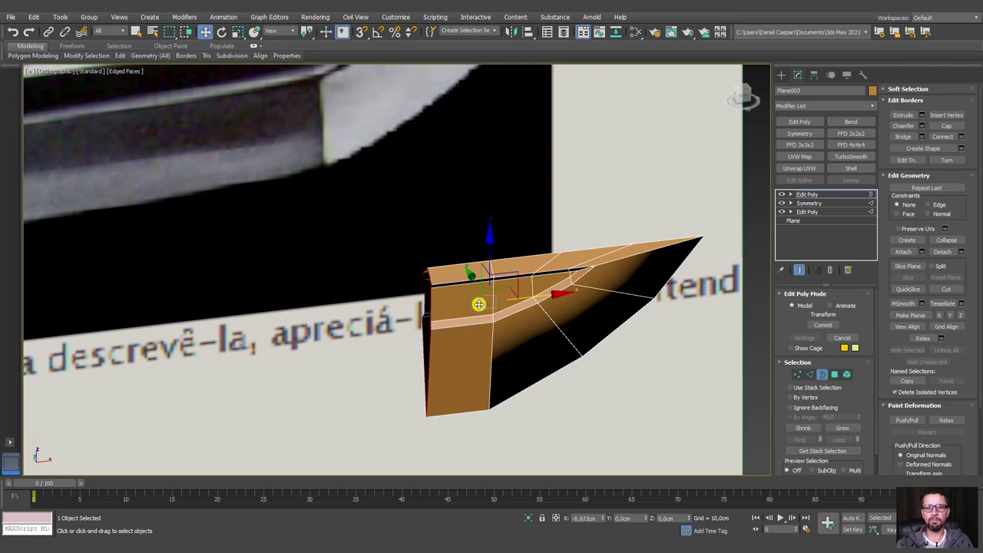
mouse_move(468, 321)
alt+middle_down()
mouse_move(563, 307)
mouse_move(470, 317)
alt+middle_up()
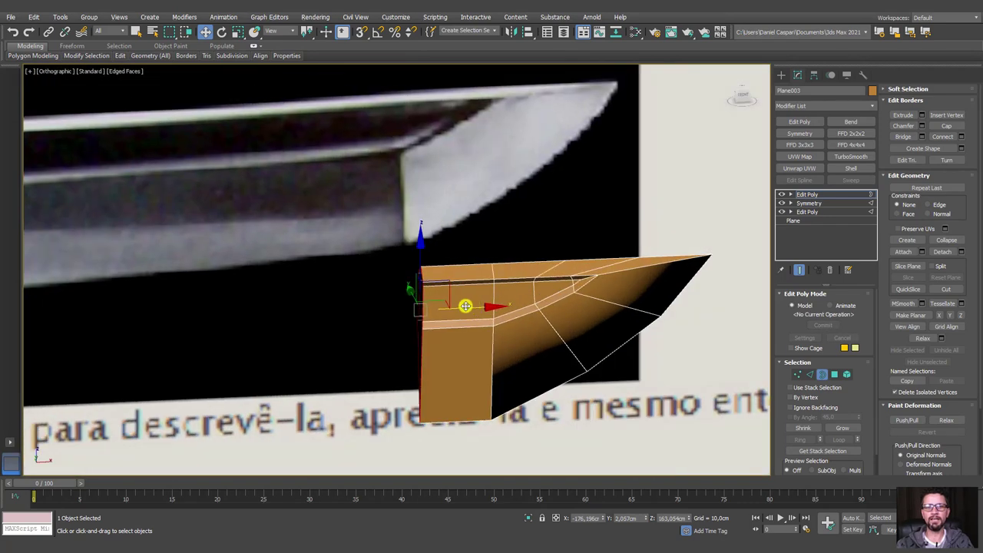
shift+drag(465, 306, 470, 315)
mouse_move(470, 315)
alt+middle_down()
mouse_move(439, 225)
mouse_move(426, 230)
alt+middle_up()
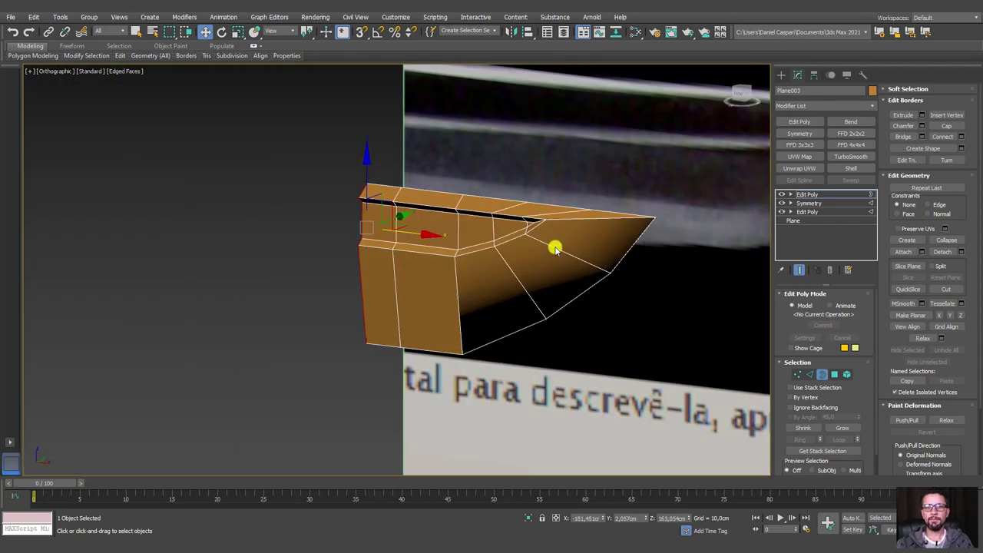
mouse_move(555, 248)
alt+middle_down()
mouse_move(476, 266)
mouse_move(573, 227)
alt+middle_up()
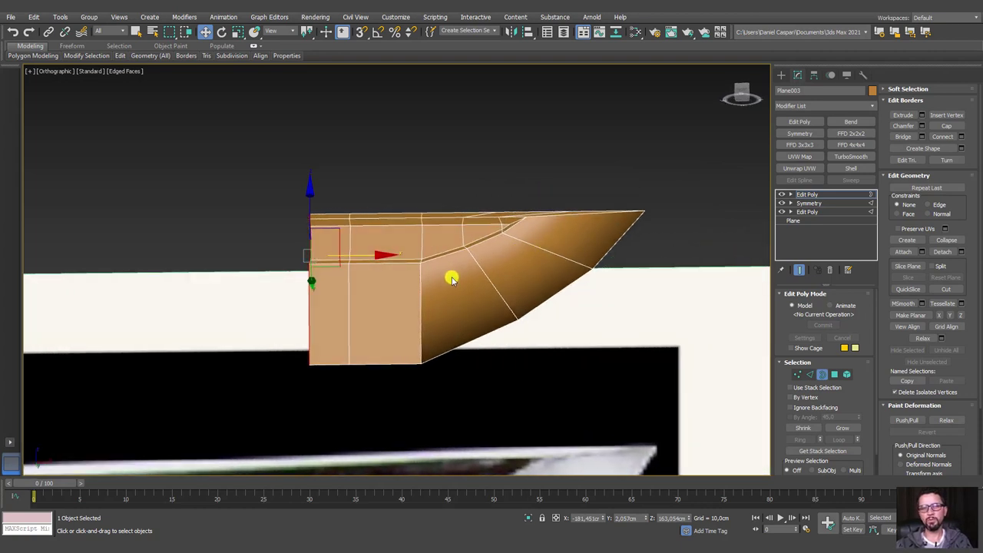
Select all faces and clear all their smoothing groups.
click(834, 373)
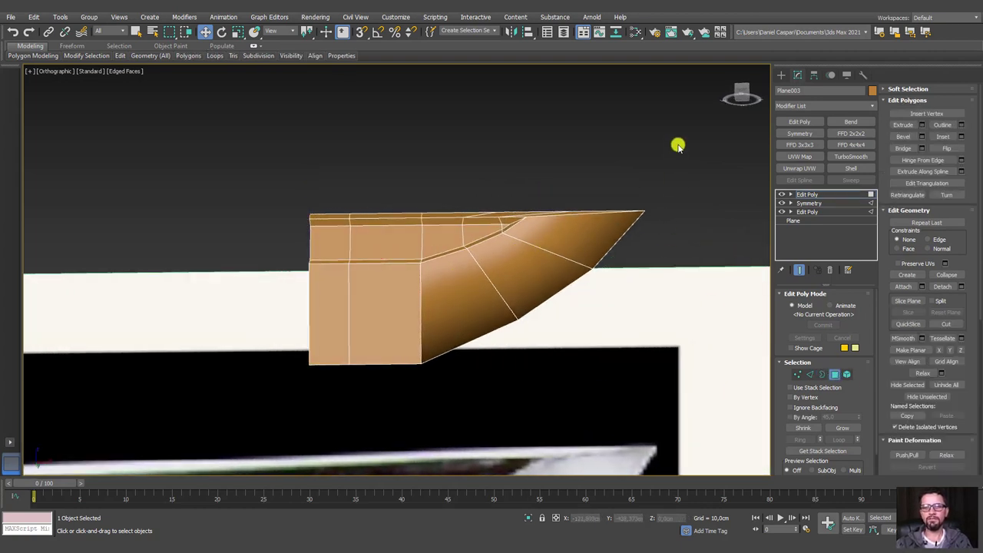
drag(678, 145, 2, 482)
mouse_move(966, 306)
mouse_down()
mouse_move(961, 105)
mouse_move(972, 13)
mouse_up()
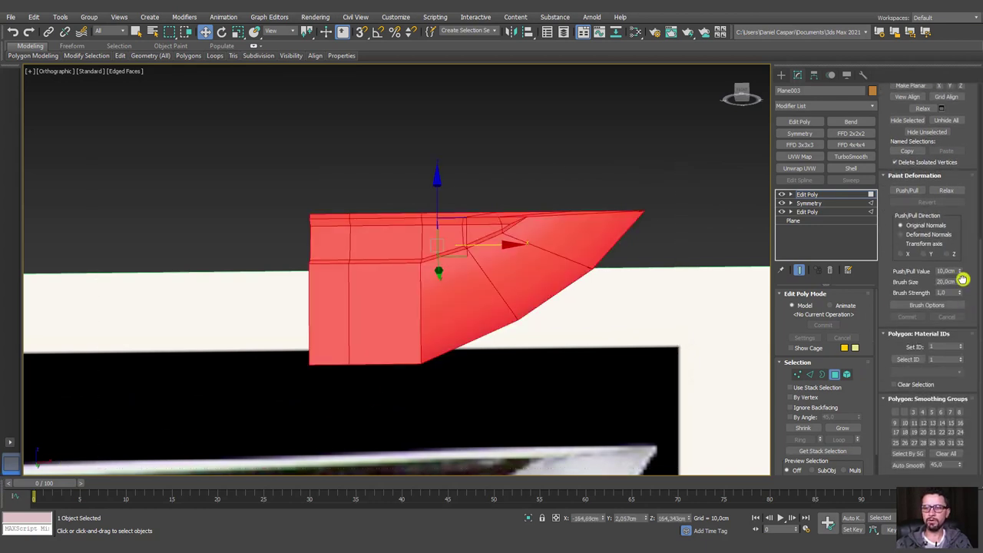
click(945, 454)
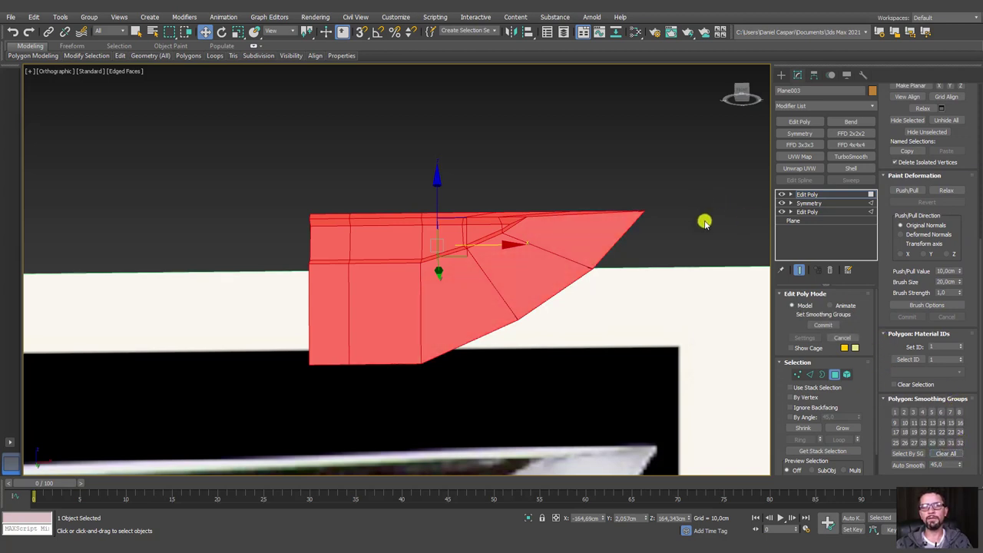
alt+middle_drag(704, 221, 740, 218)
click(818, 196)
mouse_move(621, 220)
alt+middle_down()
mouse_move(533, 257)
mouse_move(680, 263)
mouse_move(661, 274)
mouse_move(667, 248)
mouse_move(683, 238)
alt+middle_up()
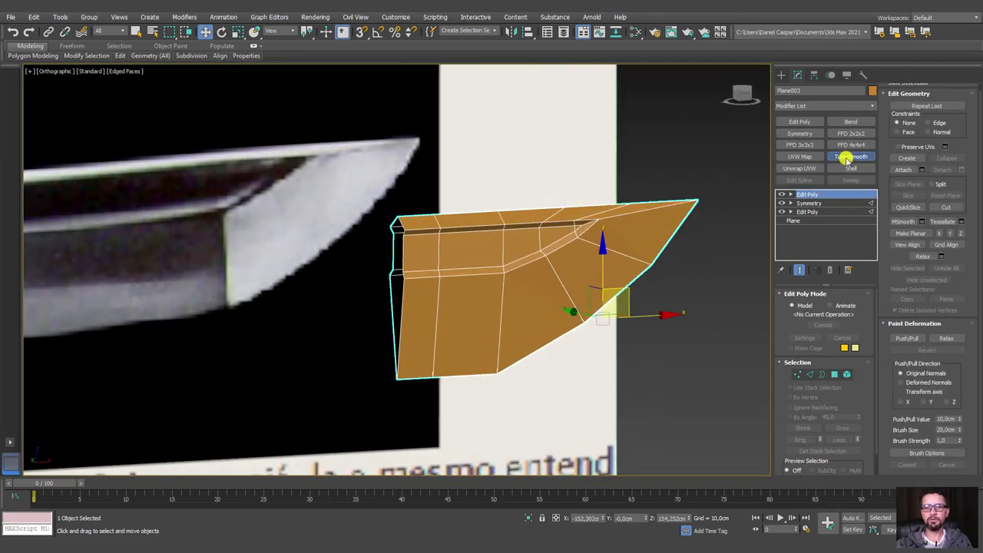
Add TurboSmooth with 3 iterations and inspect the smoothed guard.
click(844, 159)
mouse_move(655, 272)
alt+middle_down()
mouse_move(565, 258)
mouse_move(559, 237)
mouse_move(569, 259)
mouse_move(542, 259)
mouse_move(554, 304)
alt+middle_up()
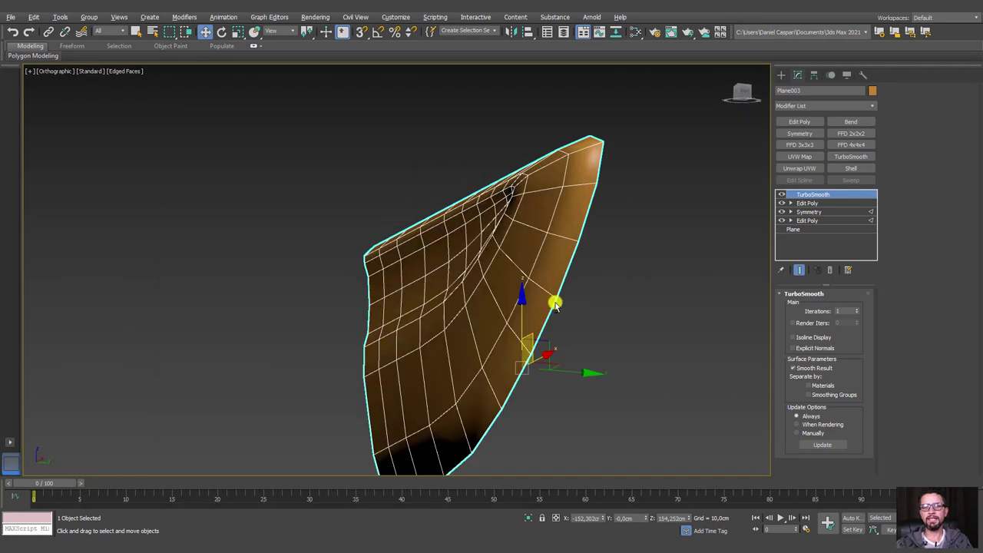
click(858, 307)
mouse_move(679, 316)
alt+middle_down()
mouse_move(709, 325)
mouse_move(630, 333)
alt+middle_up()
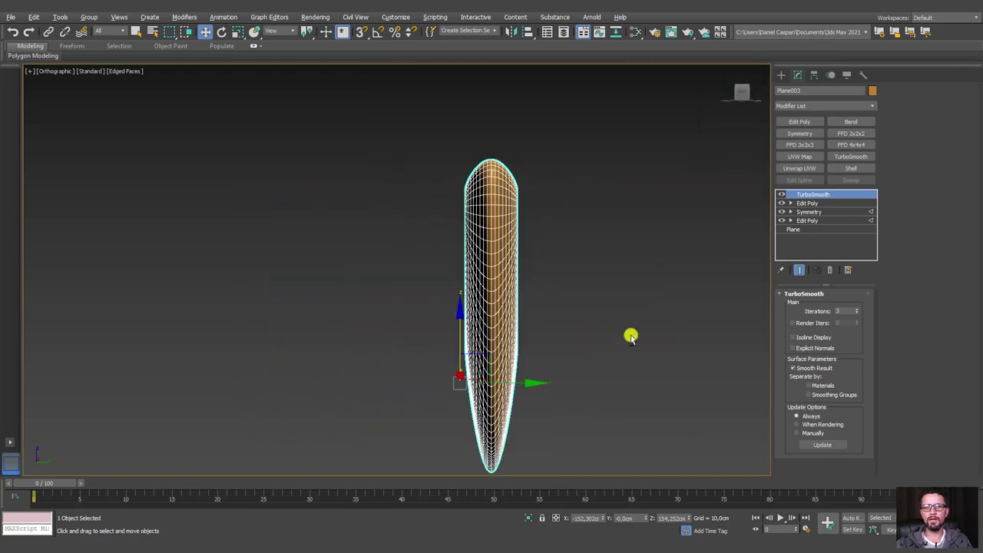
click(625, 338)
click(469, 351)
mouse_move(469, 351)
alt+middle_down()
mouse_move(537, 390)
mouse_move(563, 386)
mouse_move(487, 397)
mouse_move(498, 366)
alt+middle_up()
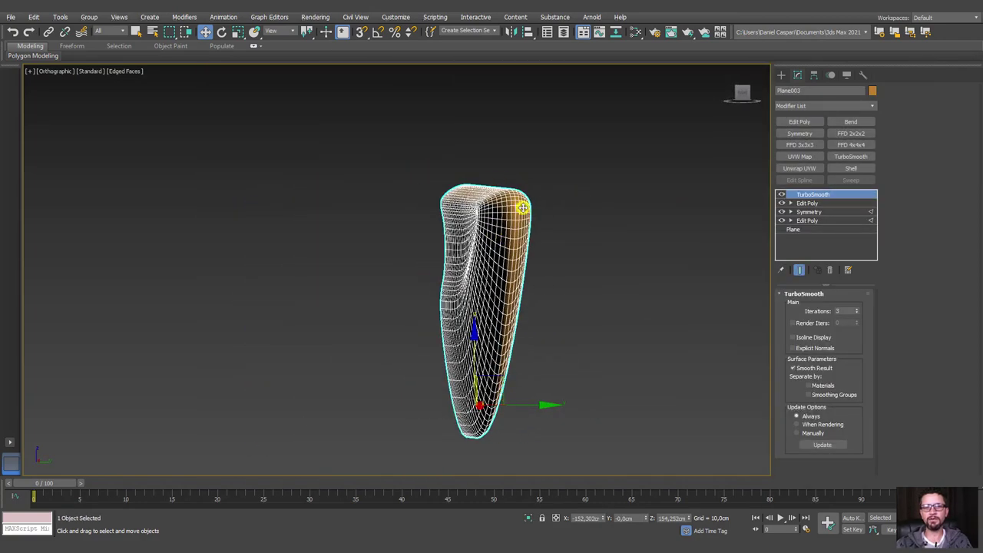
Turn TurboSmooth off and enter Edit Poly's Edge level.
click(780, 194)
click(790, 203)
click(808, 220)
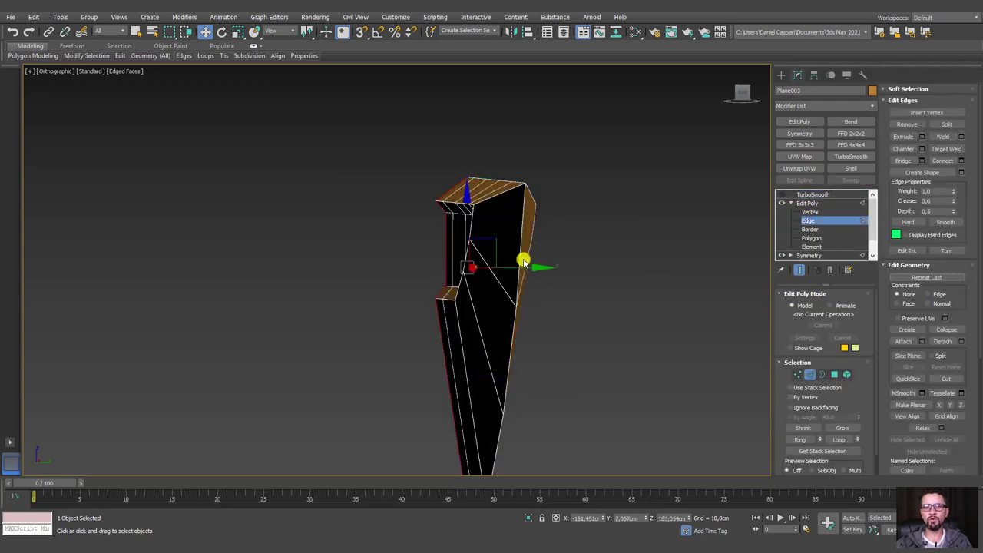
Set the selected edges' crease to 1.0.
alt+middle_drag(518, 253, 467, 292)
scroll(467, 292, up, 5)
scroll(581, 300, down, 3)
alt+middle_drag(581, 301, 639, 290)
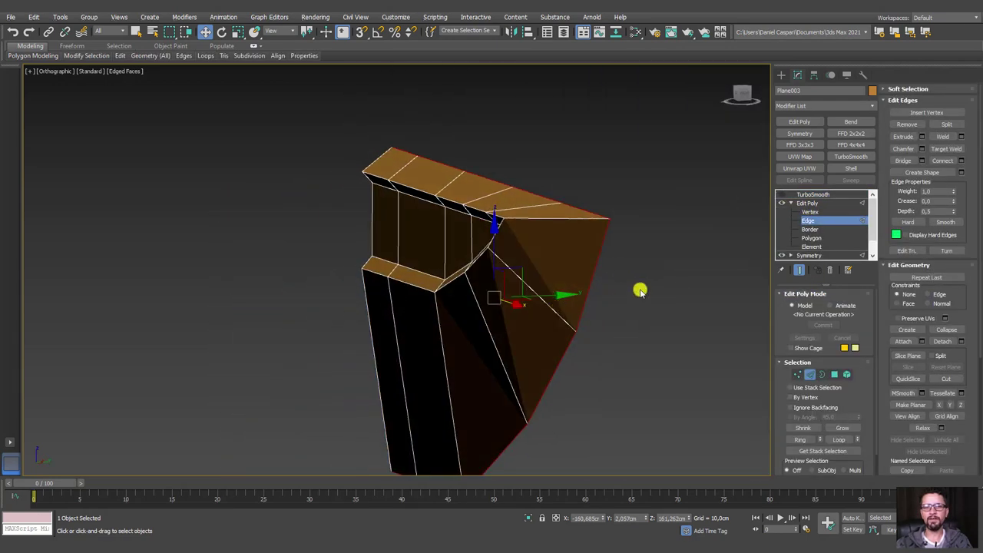
alt+middle_drag(373, 266, 463, 330)
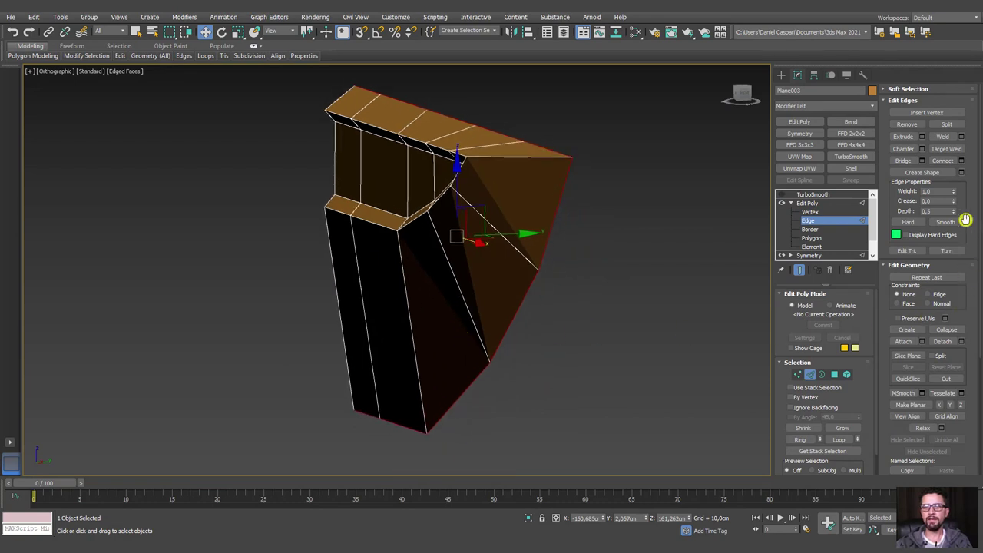
drag(952, 201, 948, 83)
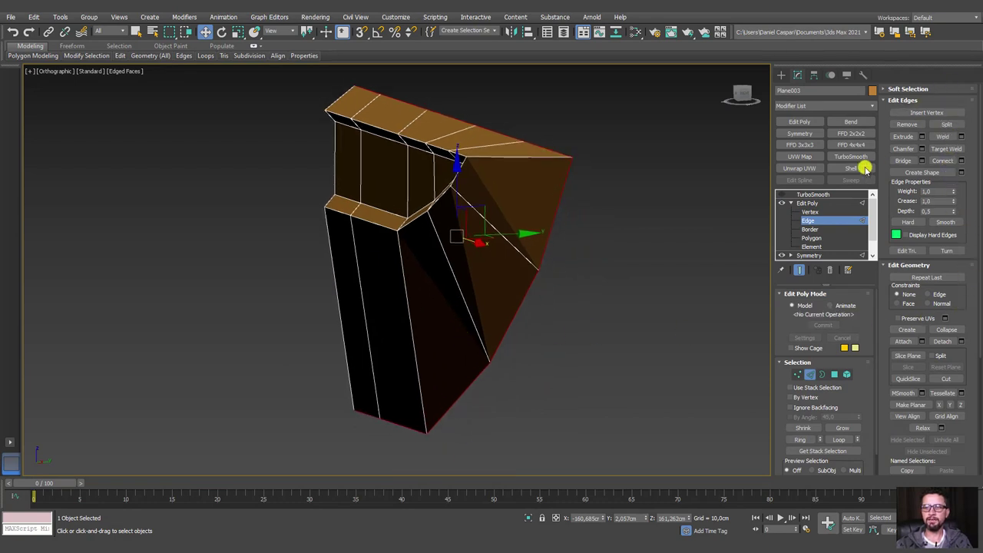
click(810, 203)
Re-enable TurboSmooth, compare against the reference in Perspective, then disable it.
click(793, 195)
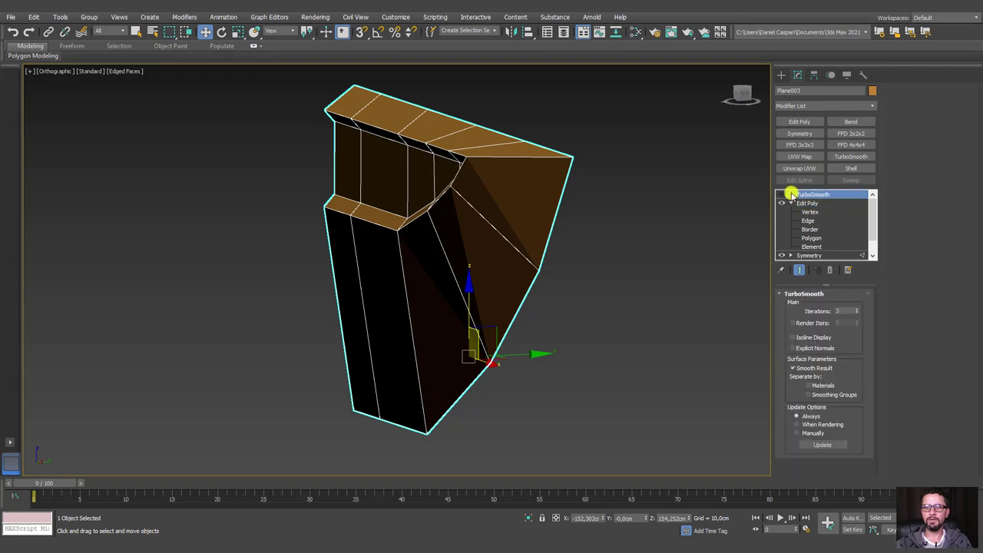
click(781, 195)
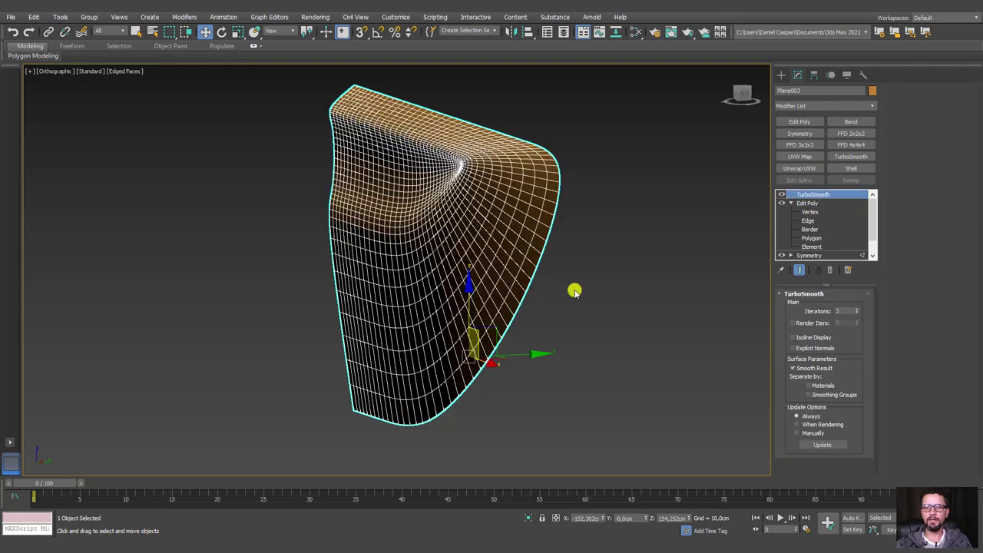
mouse_move(574, 287)
alt+middle_down()
mouse_move(566, 308)
mouse_move(612, 291)
mouse_move(564, 309)
mouse_move(591, 315)
mouse_move(586, 338)
mouse_move(620, 341)
alt+middle_up()
key(F4)
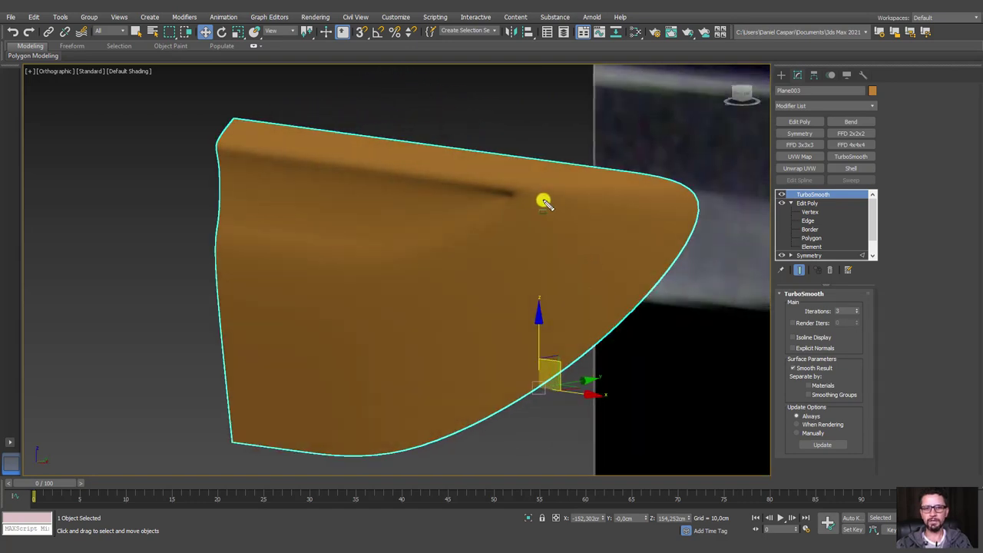
drag(525, 194, 690, 200)
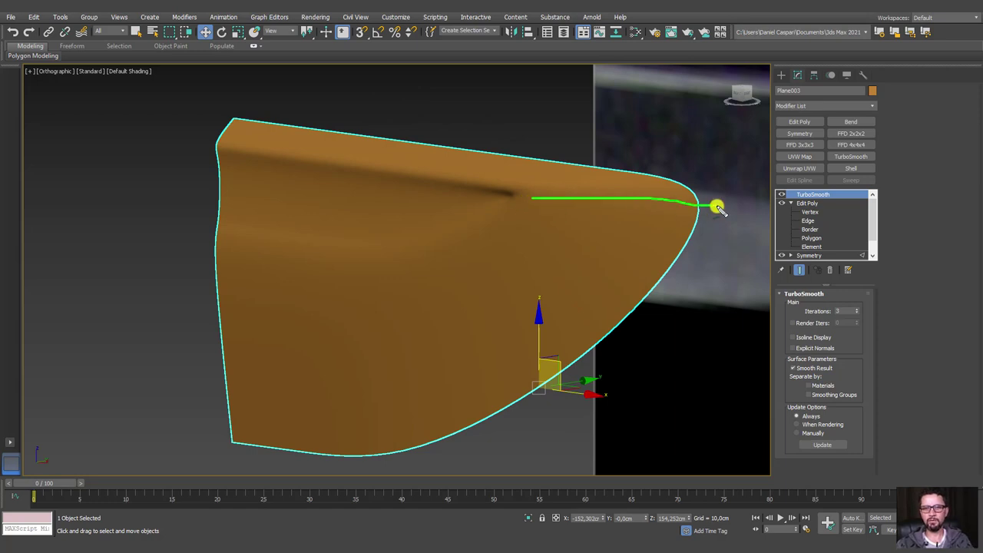
key(p)
mouse_move(487, 277)
alt+middle_down()
mouse_move(368, 325)
mouse_move(502, 331)
mouse_move(519, 297)
alt+middle_up()
scroll(520, 297, up, 5)
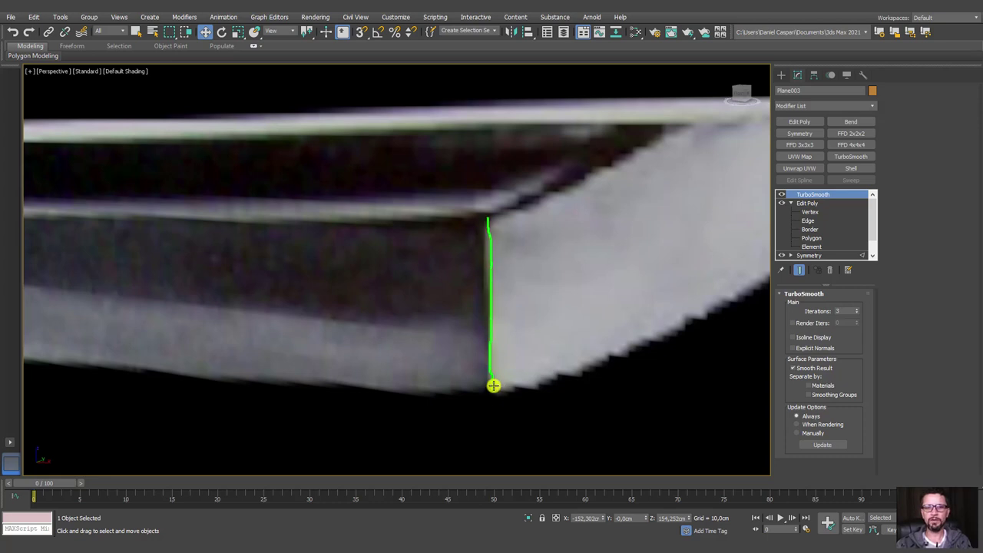
scroll(493, 386, down, 10)
alt+middle_drag(493, 385, 530, 284)
scroll(530, 284, up, 8)
scroll(516, 244, up, 3)
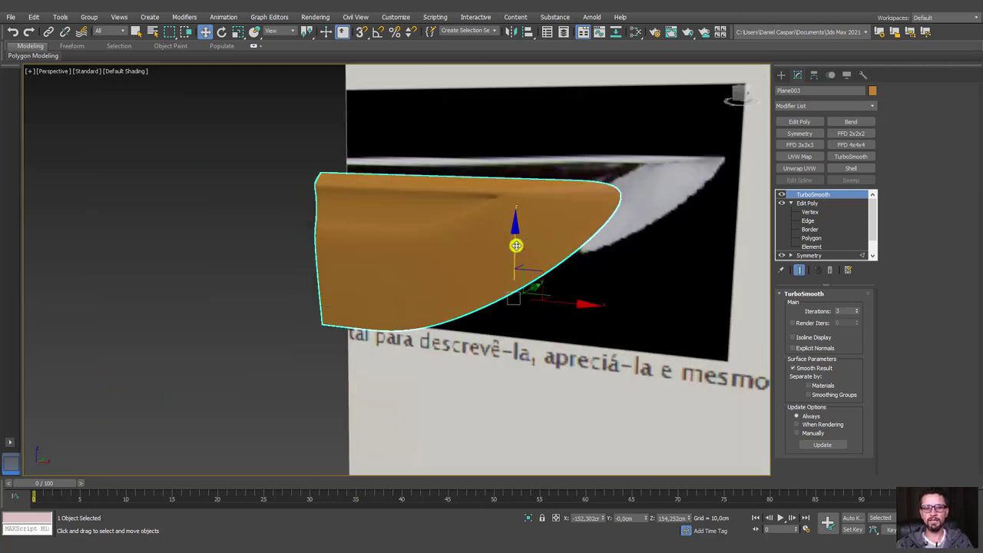
click(782, 195)
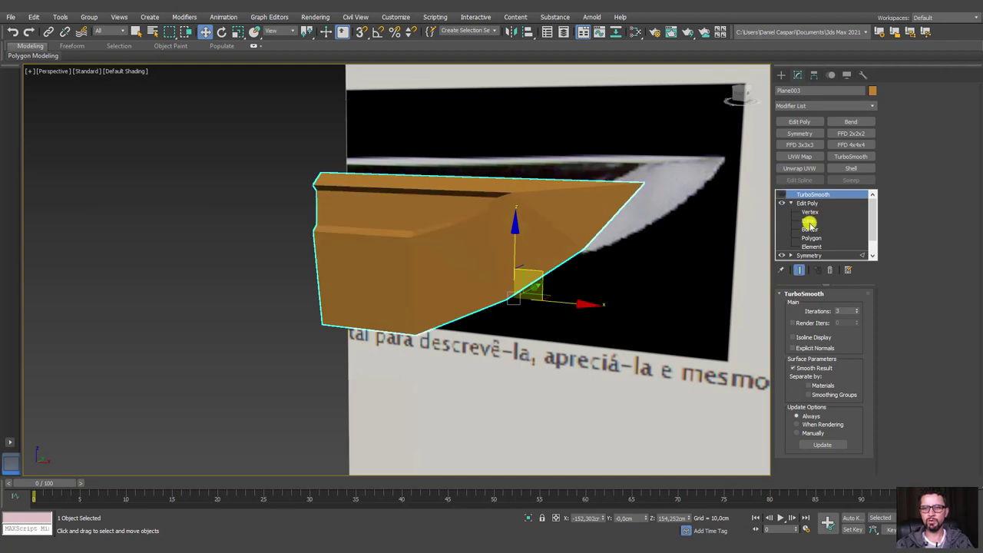
In Edge mode, select the guard block's top edge and set its Crease to 1.0.
click(810, 221)
click(551, 192)
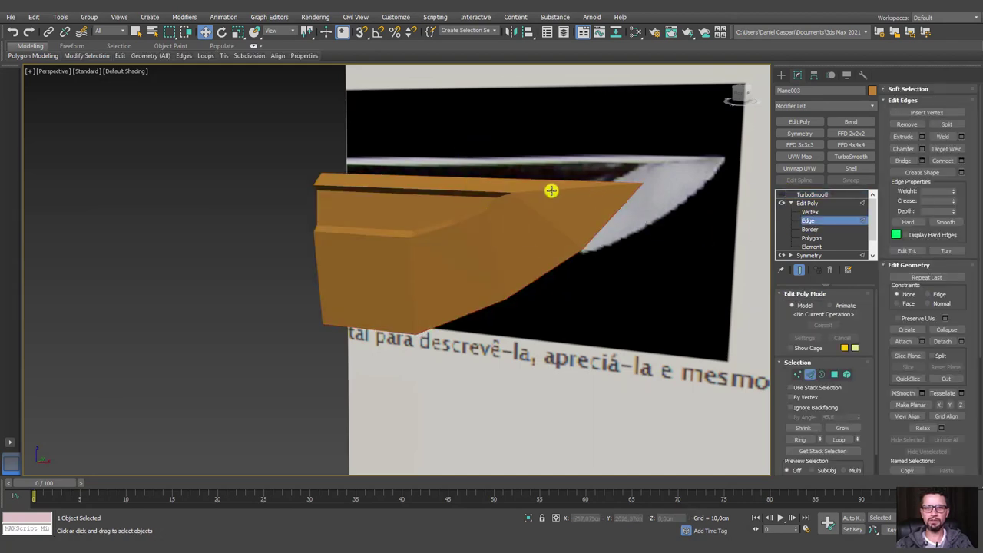
key(F4)
scroll(642, 227, up, 4)
alt+middle_drag(642, 226, 516, 226)
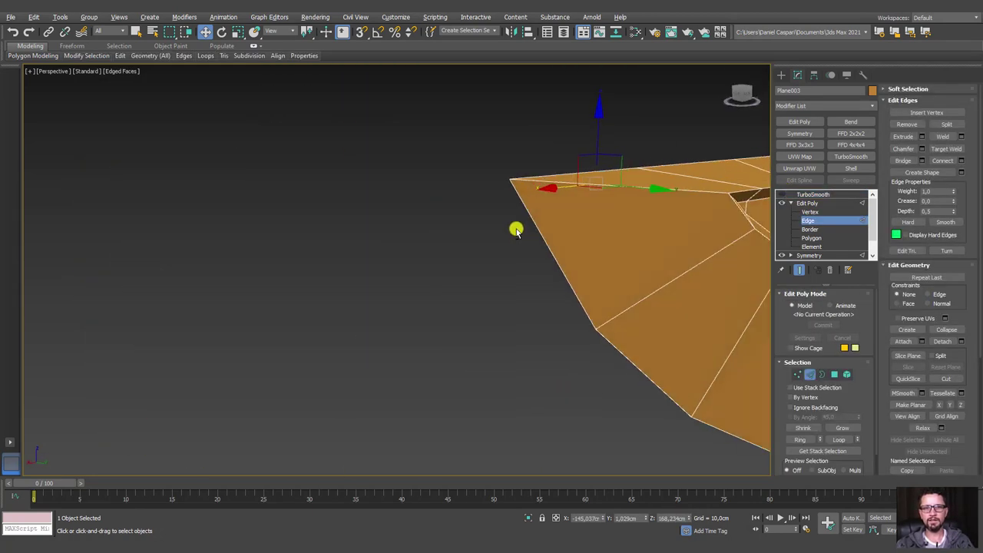
alt+middle_drag(765, 221, 592, 244)
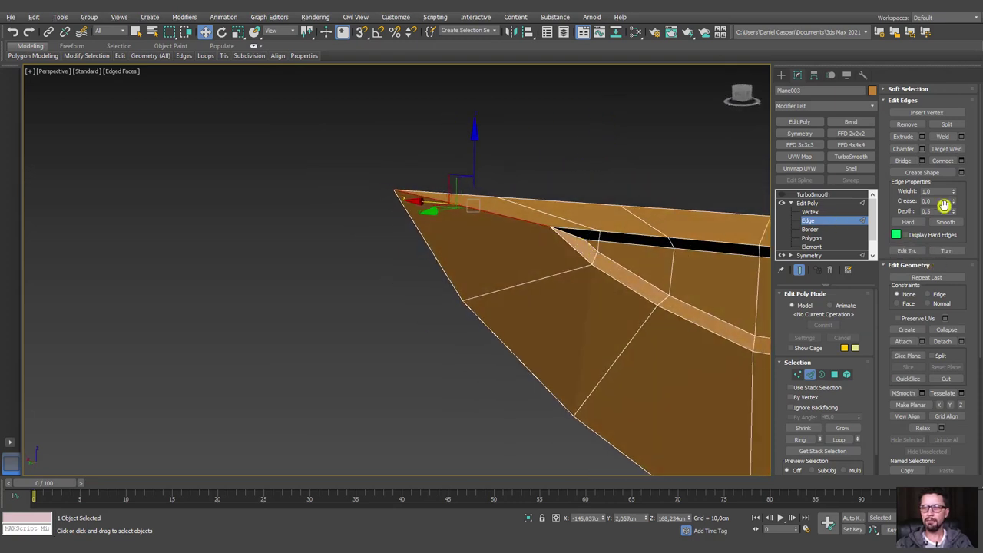
drag(953, 203, 947, 142)
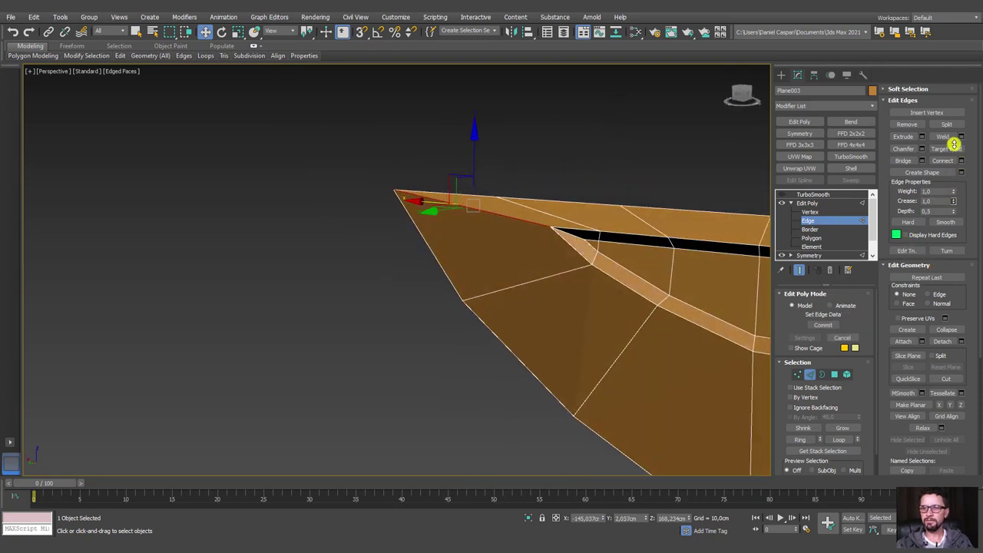
Turn TurboSmooth back on to check the sharpened top edge.
click(787, 195)
click(782, 195)
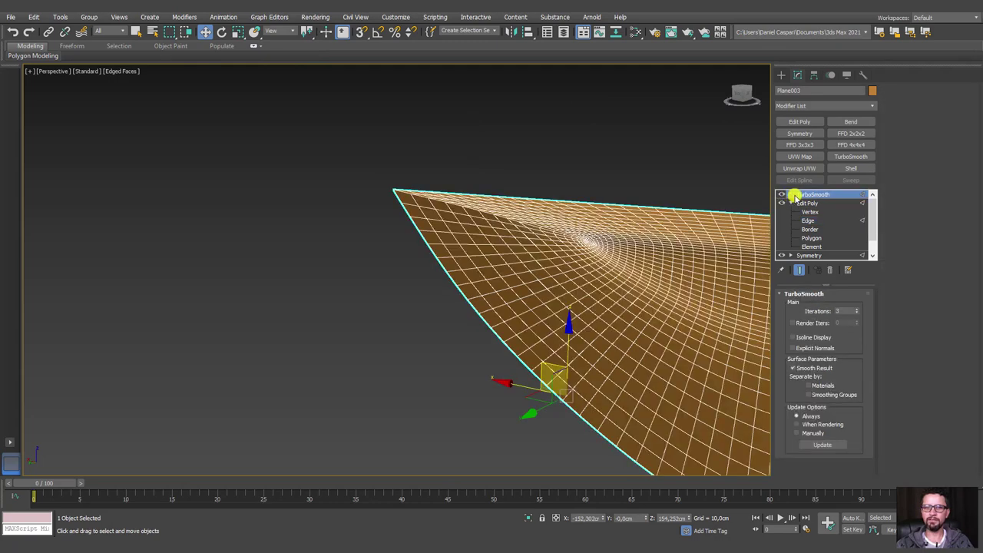
mouse_move(661, 254)
alt+middle_down()
mouse_move(608, 305)
mouse_move(687, 296)
mouse_move(614, 272)
mouse_move(555, 279)
mouse_move(549, 270)
alt+middle_up()
scroll(550, 276, up, 2)
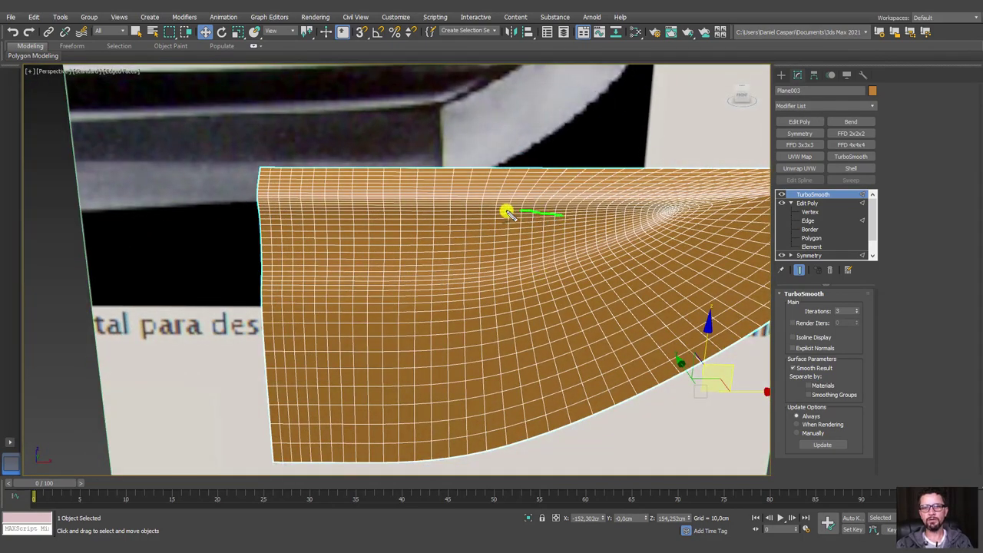
drag(323, 266, 553, 245)
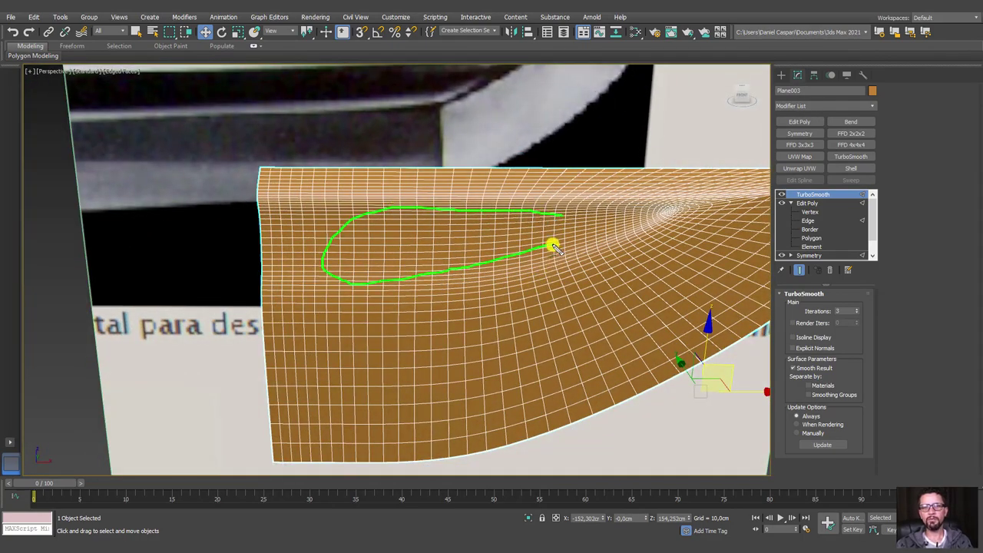
With smoothing off, select the edge loop running along the groove.
click(780, 194)
click(807, 220)
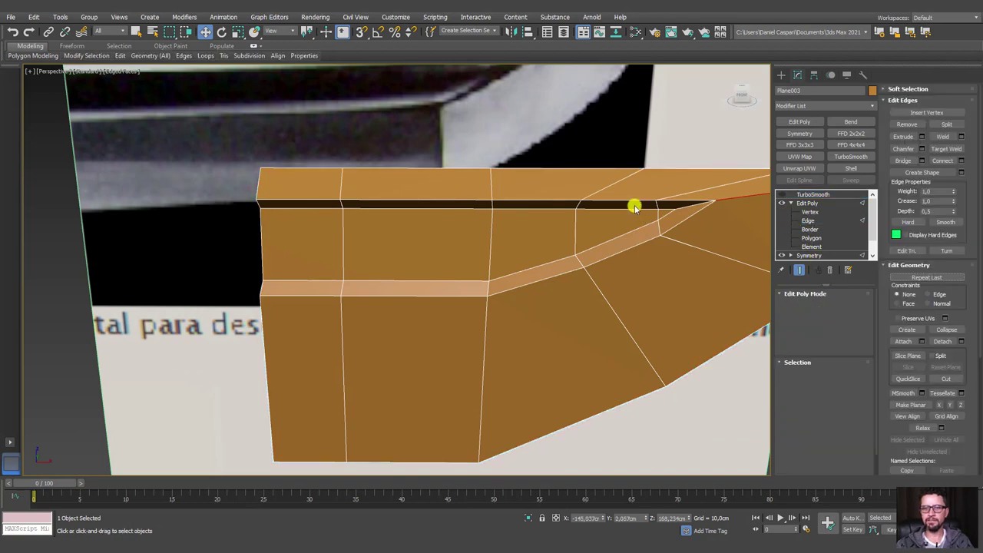
double_click(637, 231)
mouse_move(548, 265)
alt+middle_down()
mouse_move(665, 272)
mouse_move(528, 259)
mouse_move(652, 261)
alt+middle_up()
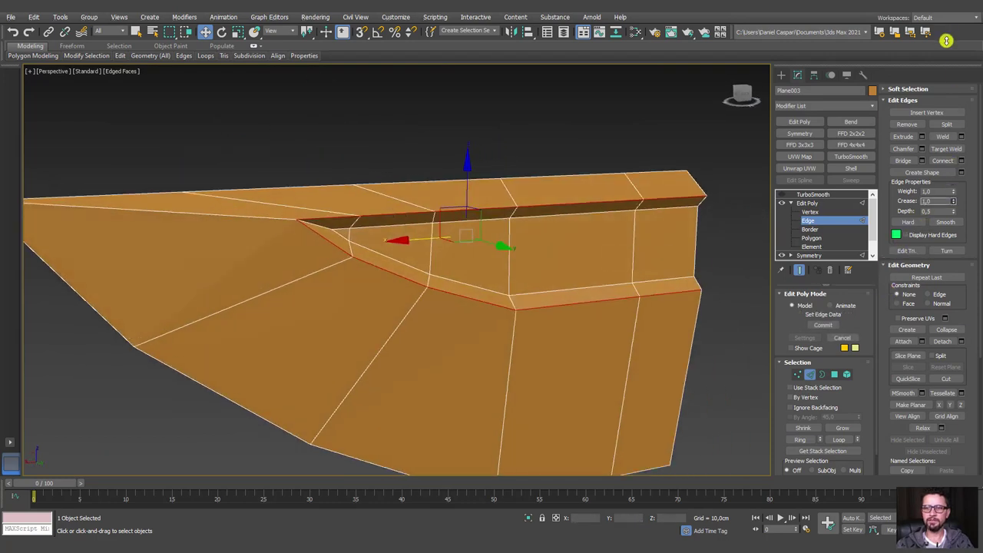
click(821, 195)
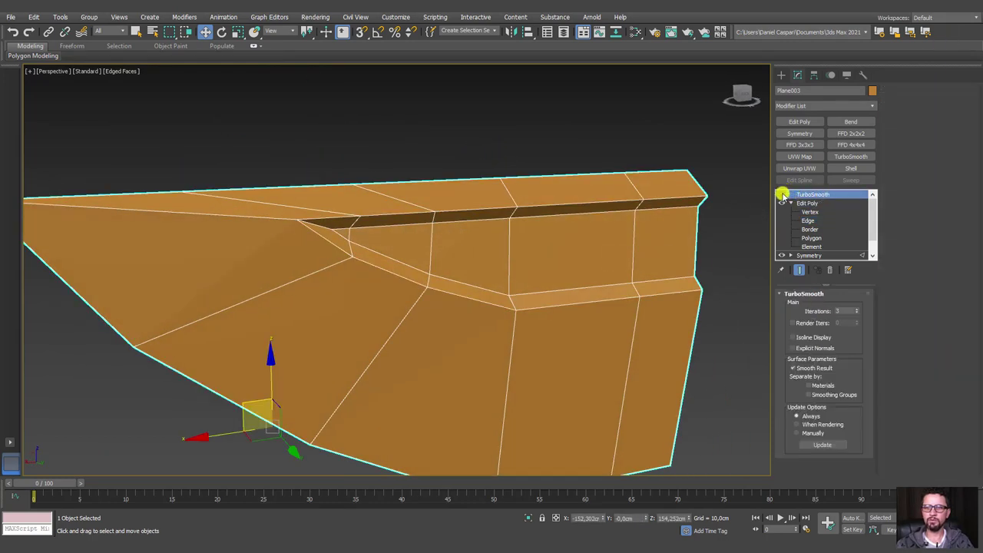
Compare the guard block against the reference images, then turn off the smoothing preview.
click(782, 194)
mouse_move(680, 223)
alt+middle_down()
mouse_move(658, 237)
mouse_move(518, 242)
mouse_move(629, 264)
mouse_move(527, 234)
mouse_move(583, 246)
alt+middle_up()
click(693, 262)
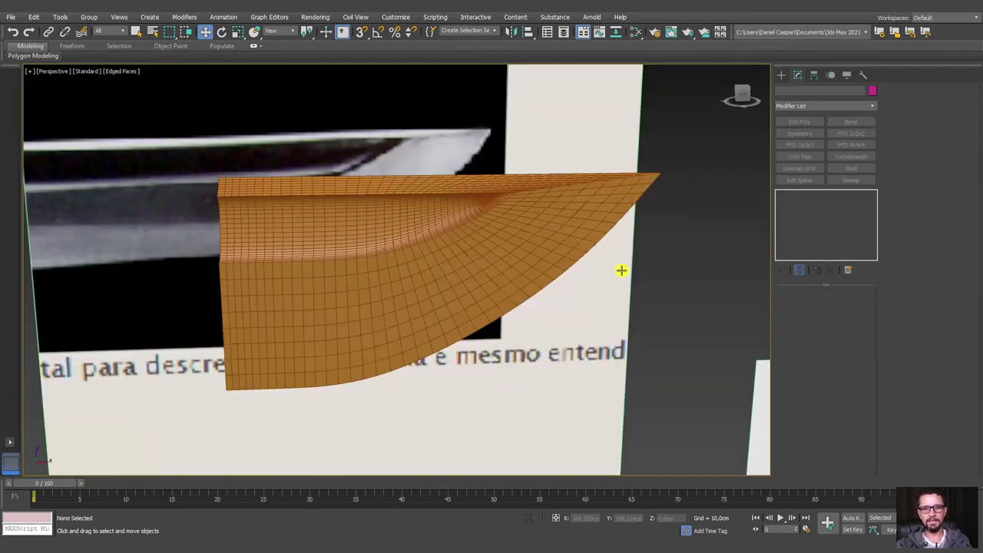
key(F4)
mouse_move(513, 281)
alt+middle_down()
mouse_move(478, 277)
mouse_move(511, 262)
mouse_move(487, 281)
mouse_move(589, 272)
mouse_move(494, 287)
alt+middle_up()
click(507, 289)
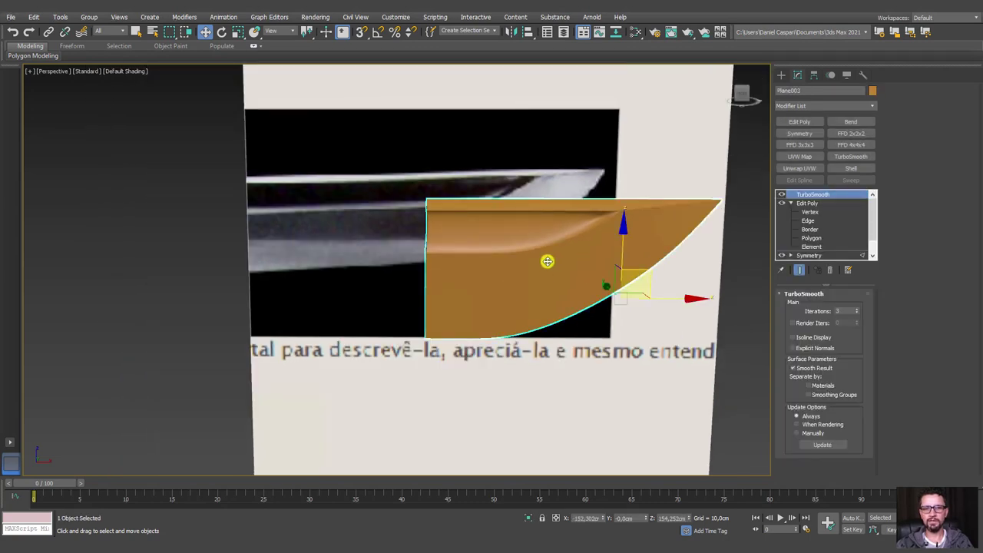
scroll(546, 261, up, 2)
key(F3)
key(F3)
key(F4)
click(781, 195)
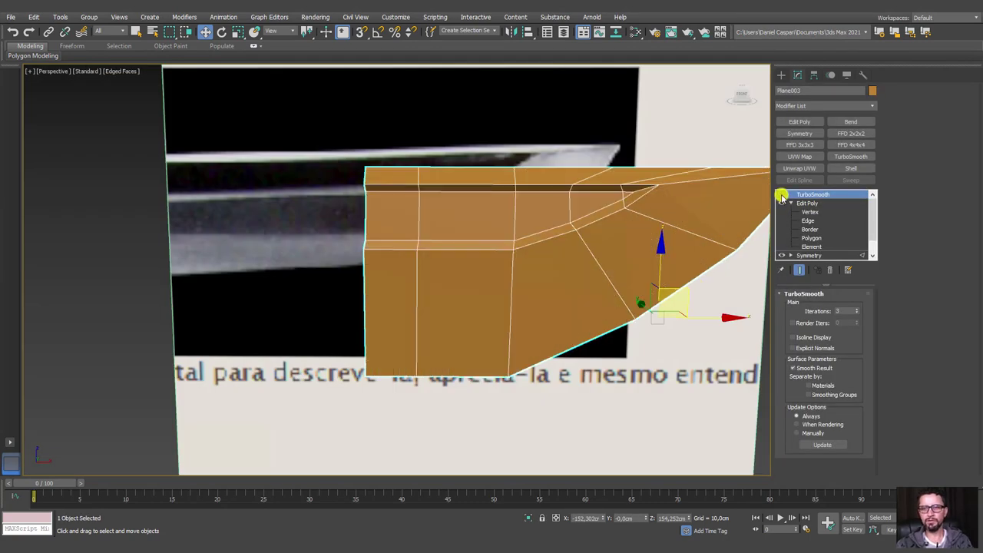
alt+middle_drag(542, 284, 568, 281)
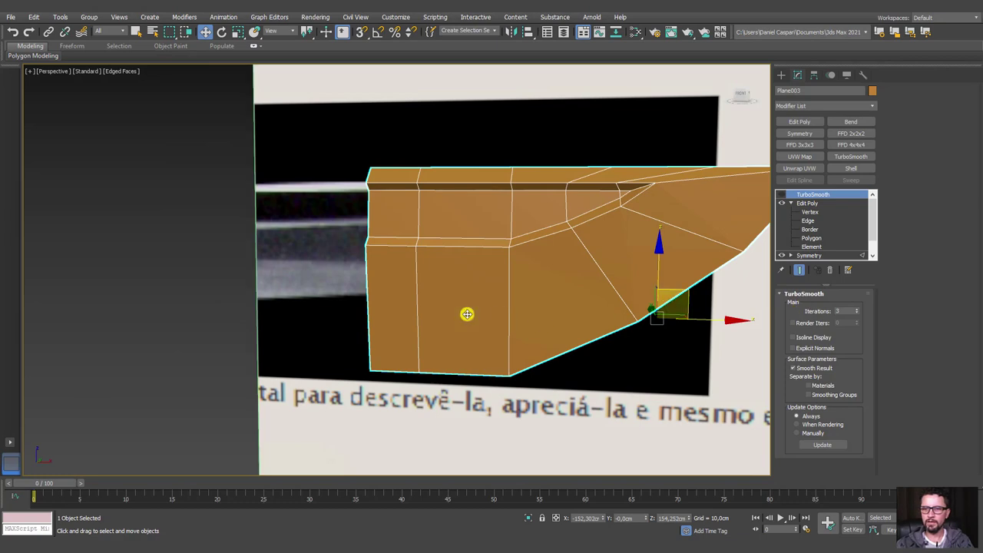
alt+middle_drag(526, 373, 737, 272)
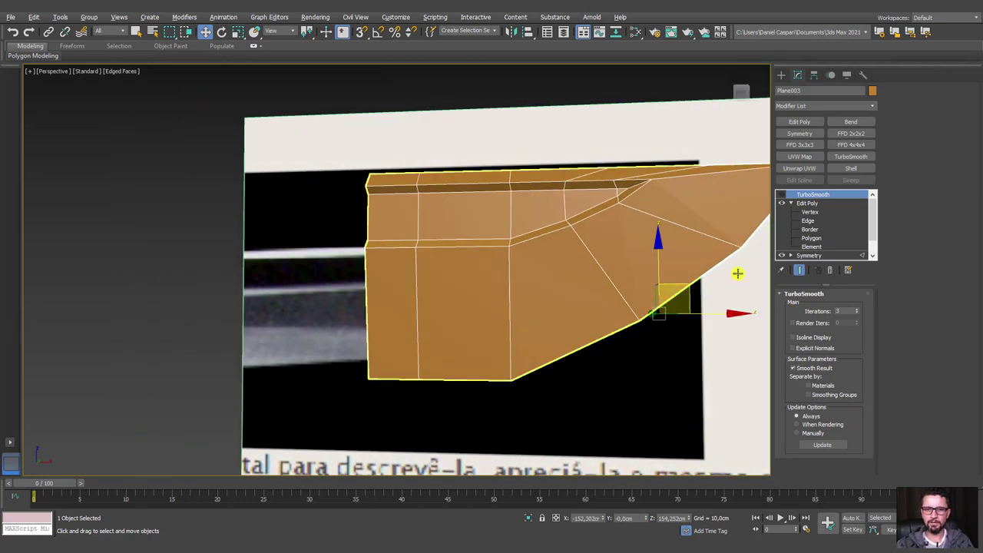
Split the block's top edges with a new vertical edge and shift the bottom vertex left.
click(810, 211)
mouse_move(553, 415)
mouse_down()
mouse_move(487, 358)
mouse_move(592, 342)
mouse_up()
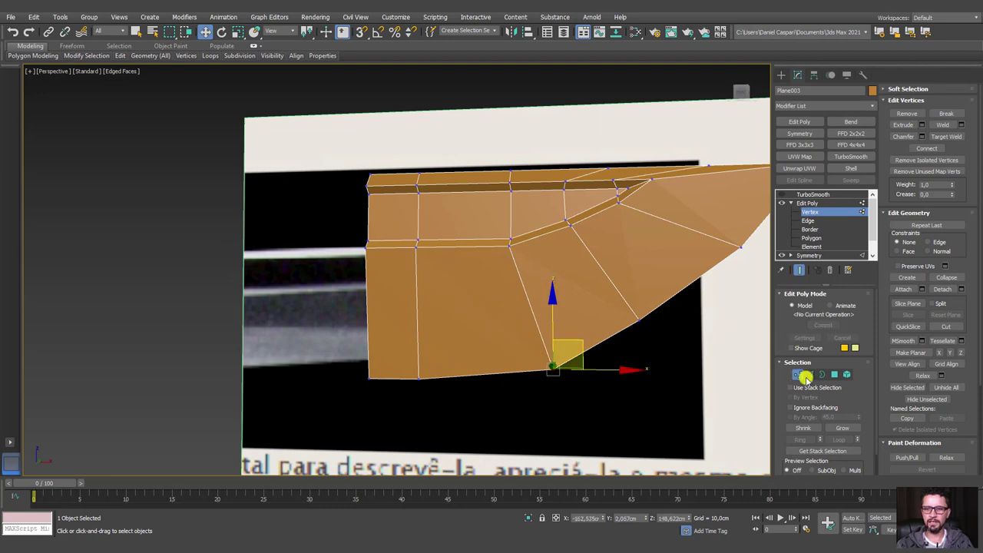
click(807, 375)
mouse_move(584, 353)
alt+middle_down()
mouse_move(542, 345)
mouse_move(454, 255)
alt+middle_up()
click(590, 153)
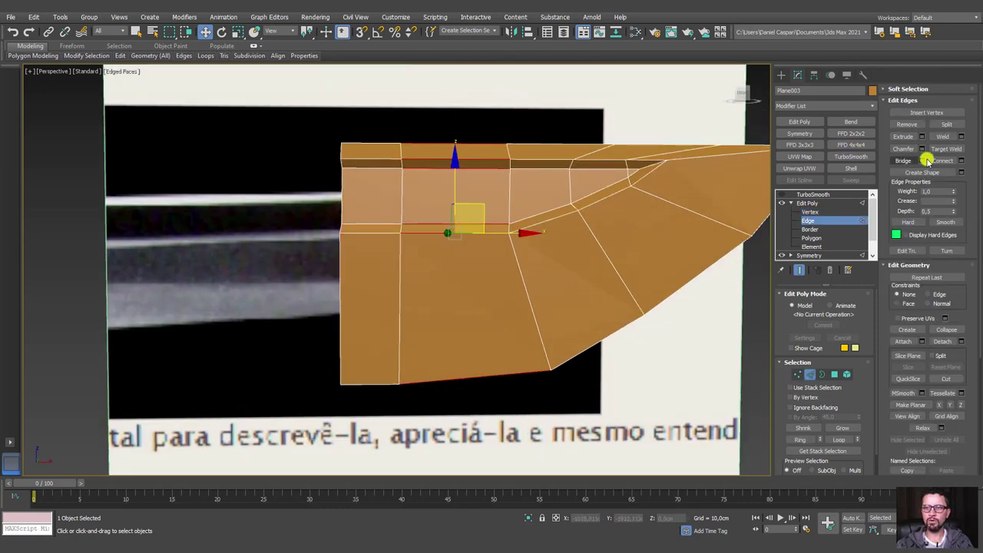
click(941, 161)
click(797, 374)
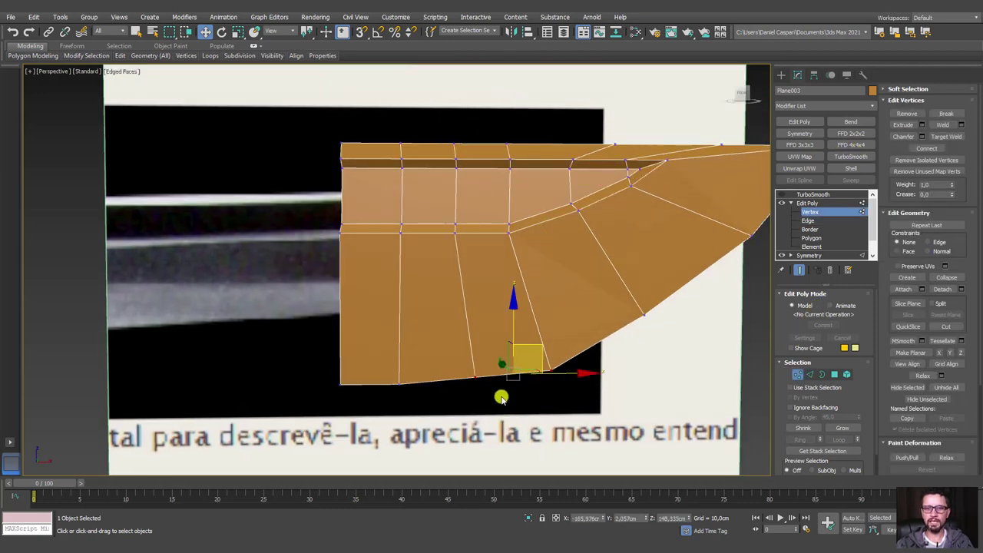
mouse_move(528, 357)
mouse_down()
mouse_move(491, 351)
mouse_move(588, 333)
mouse_move(683, 333)
mouse_move(678, 291)
mouse_up()
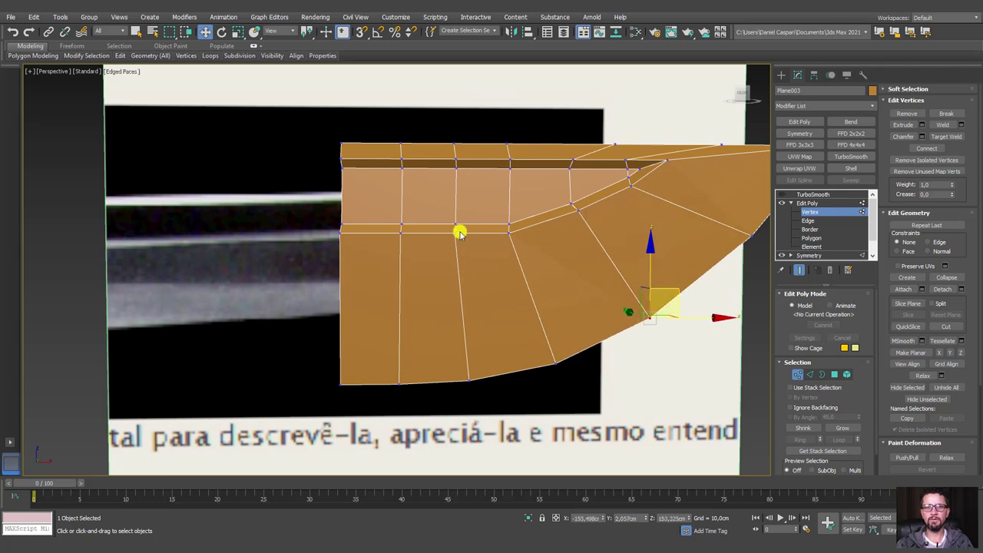
middle_drag(692, 275, 698, 279)
In the front view, move the inner groove-corner vertex to the right.
click(513, 232)
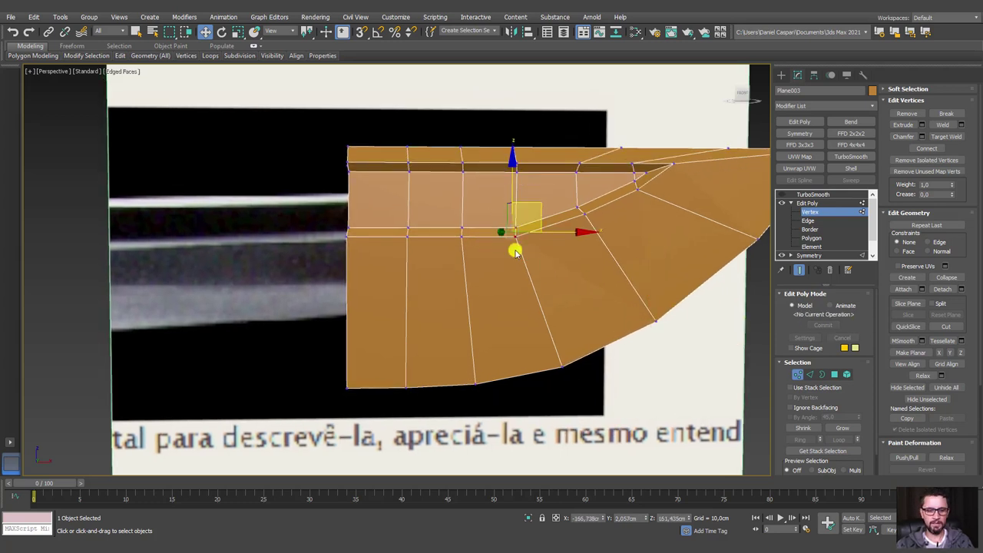
key(f)
scroll(470, 257, down, 3)
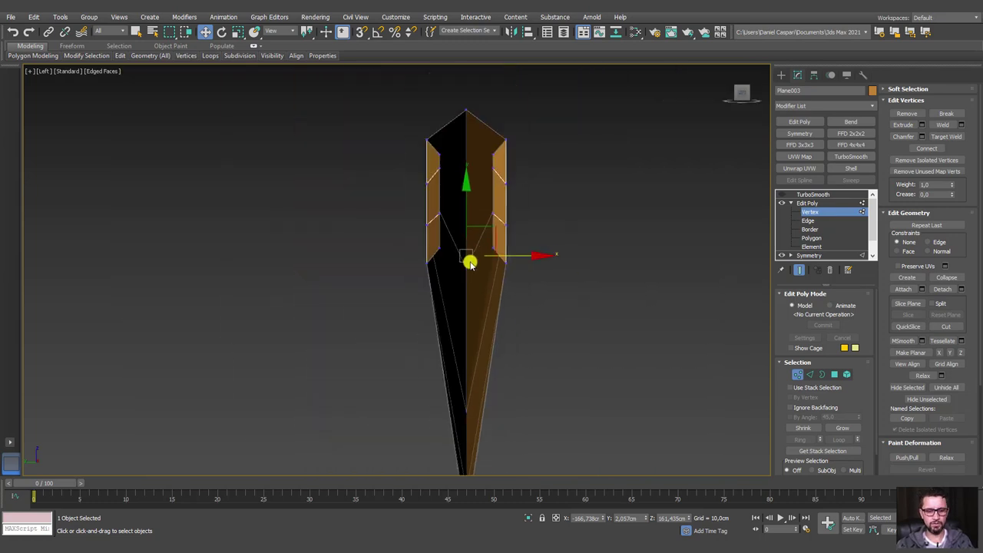
key(F3)
scroll(476, 260, up, 5)
scroll(491, 261, down, 2)
key(F3)
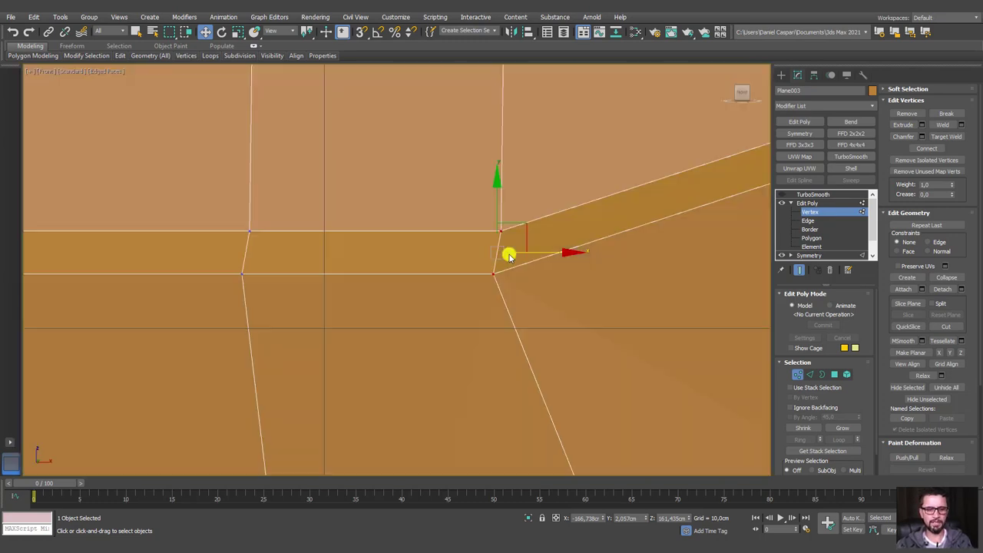
scroll(516, 265, down, 4)
drag(522, 238, 555, 221)
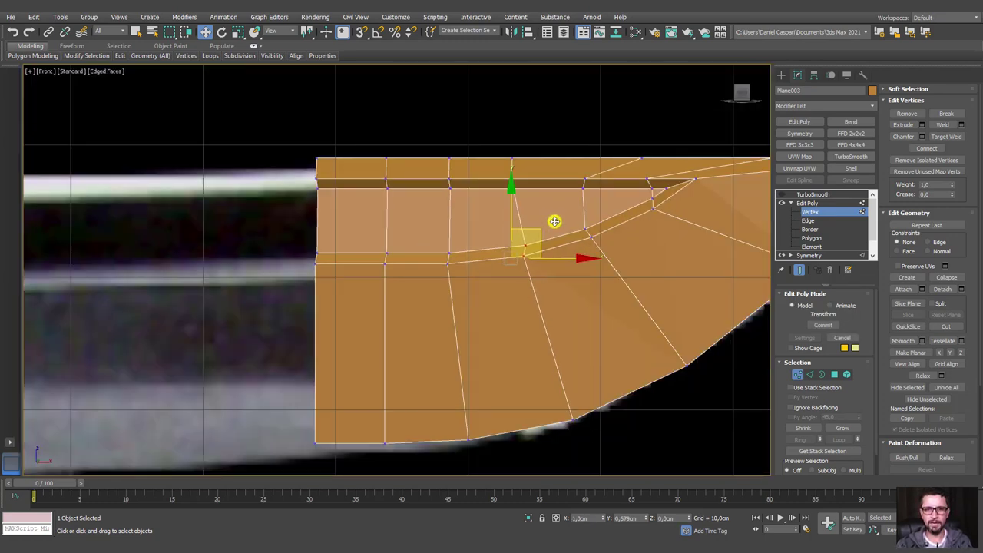
Try Rotate, then marquee the three stacked vertices in one column for scaling.
key(e)
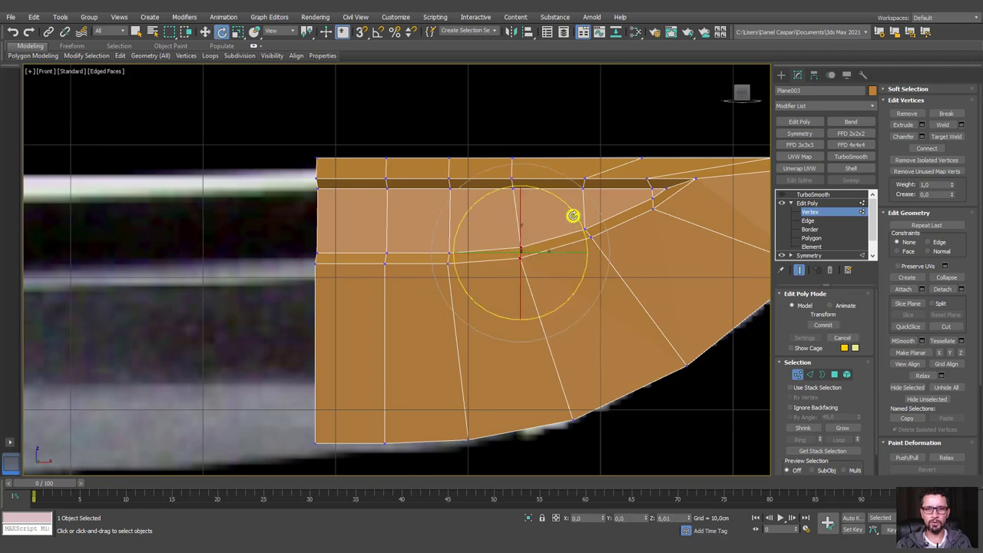
scroll(530, 332, down, 2)
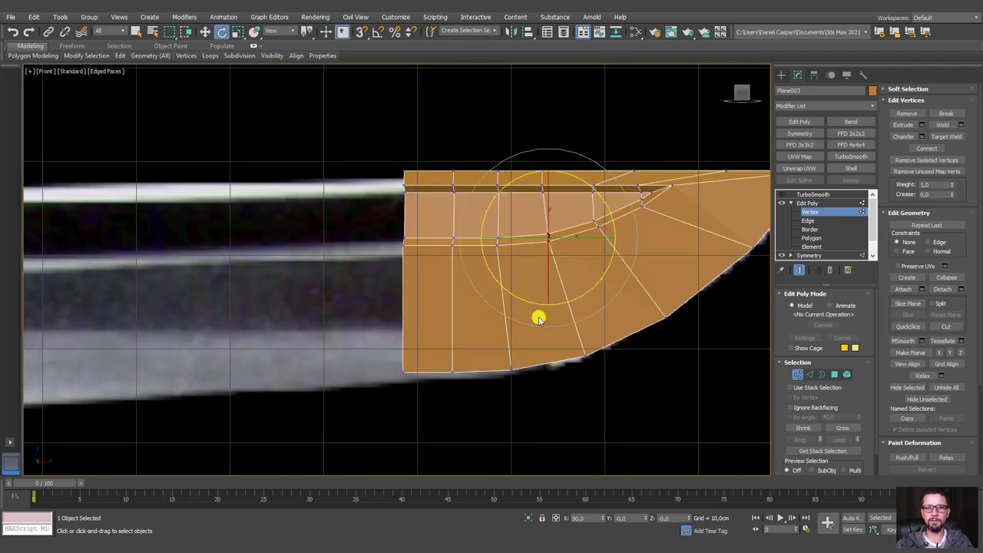
scroll(511, 320, up, 2)
click(492, 209)
key(r)
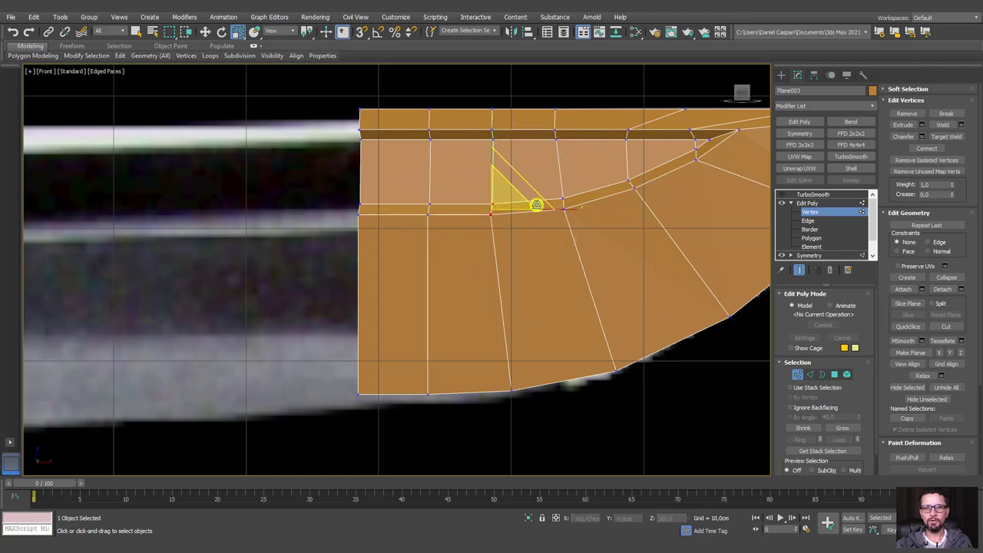
drag(444, 69, 446, 71)
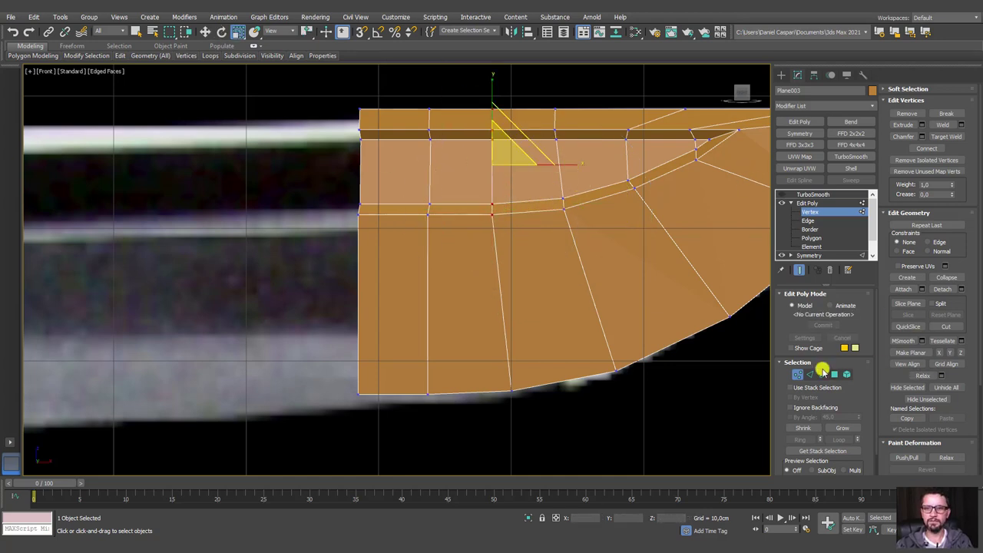
Crease the selected vertical edge to 1.0, preview TurboSmooth, then switch it back off.
click(808, 374)
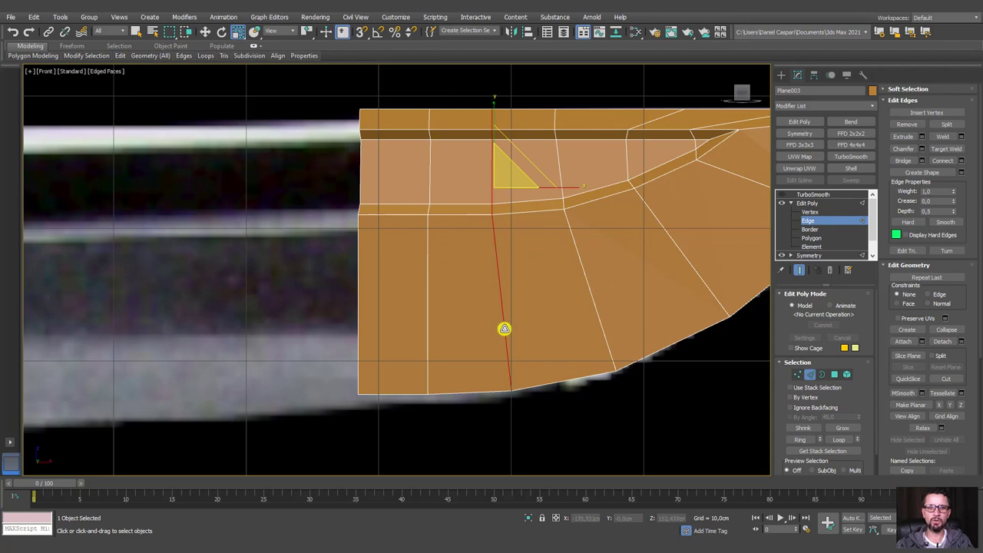
mouse_move(503, 328)
alt+middle_down()
mouse_move(537, 346)
mouse_move(530, 307)
alt+middle_up()
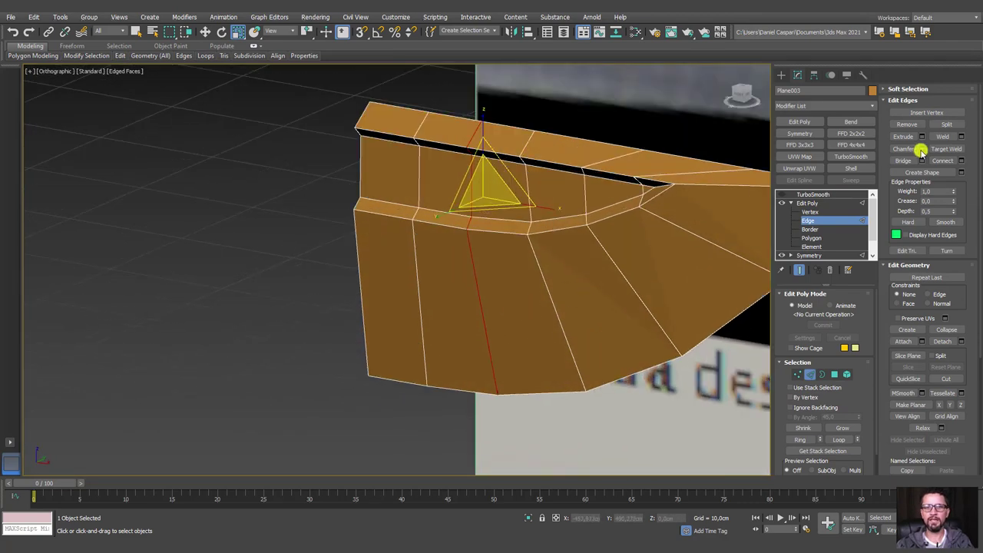
drag(952, 200, 938, 97)
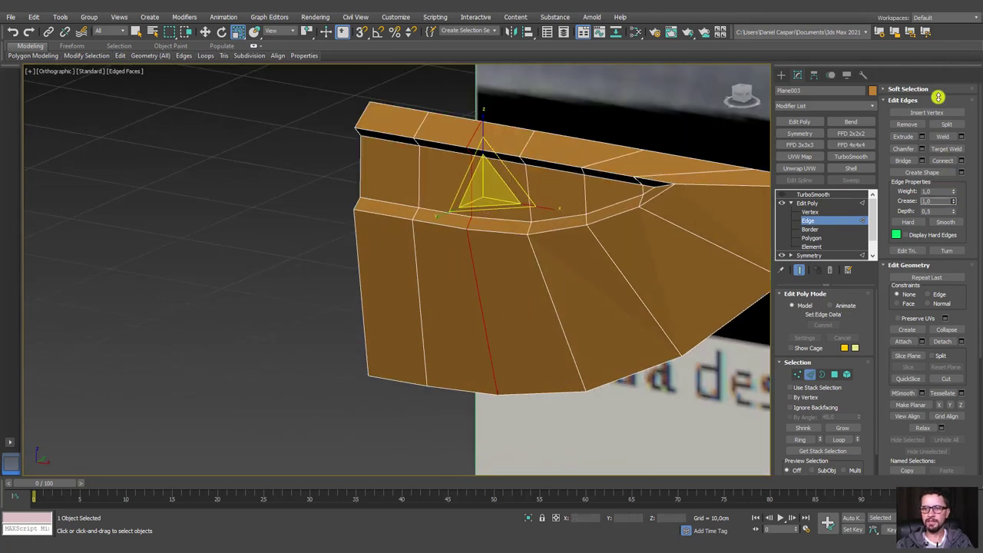
click(800, 204)
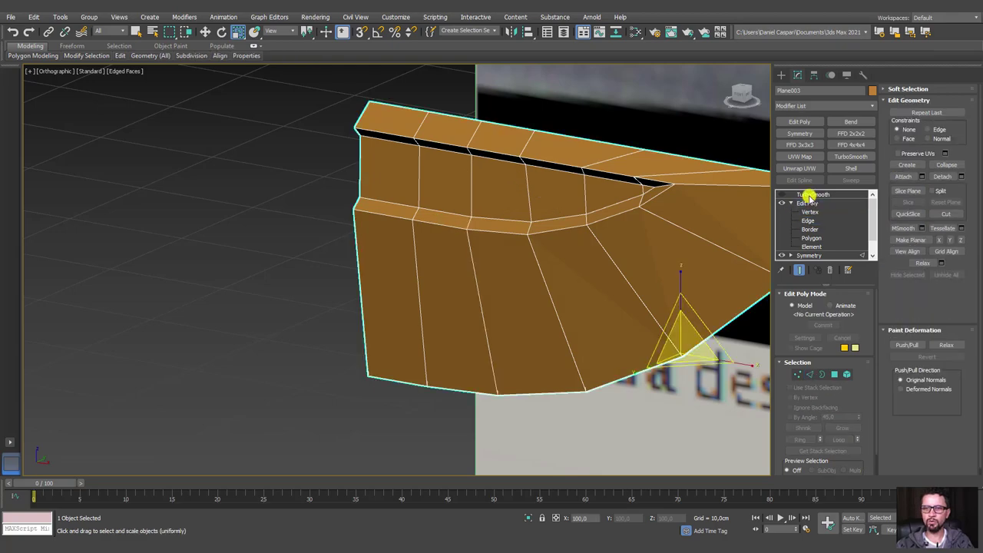
click(793, 195)
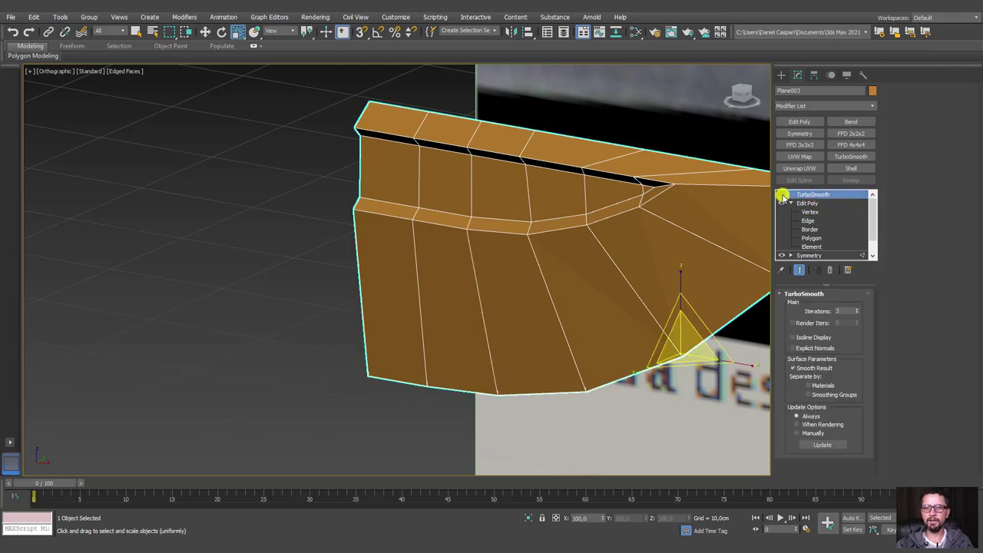
click(782, 195)
mouse_move(649, 277)
alt+middle_down()
mouse_move(617, 258)
mouse_move(649, 248)
alt+middle_up()
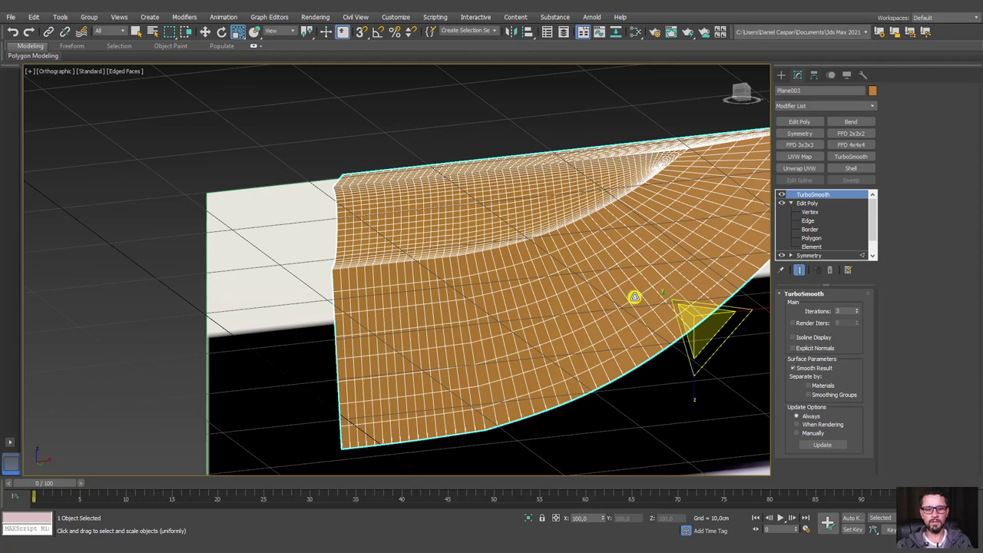
mouse_move(634, 296)
alt+middle_down()
mouse_move(483, 317)
mouse_move(548, 340)
mouse_move(563, 333)
alt+middle_up()
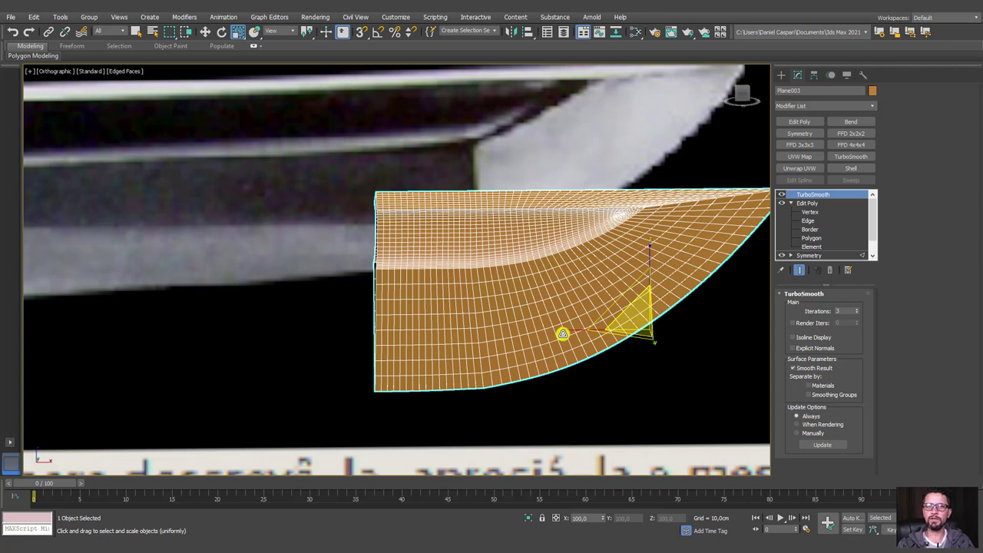
alt+middle_drag(549, 341, 566, 322)
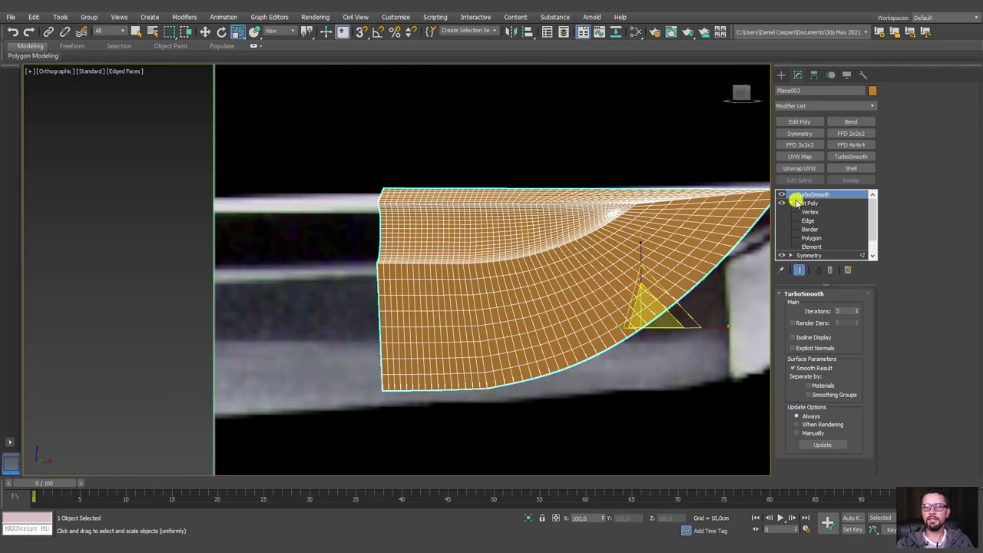
click(781, 195)
alt+middle_drag(730, 241, 708, 243)
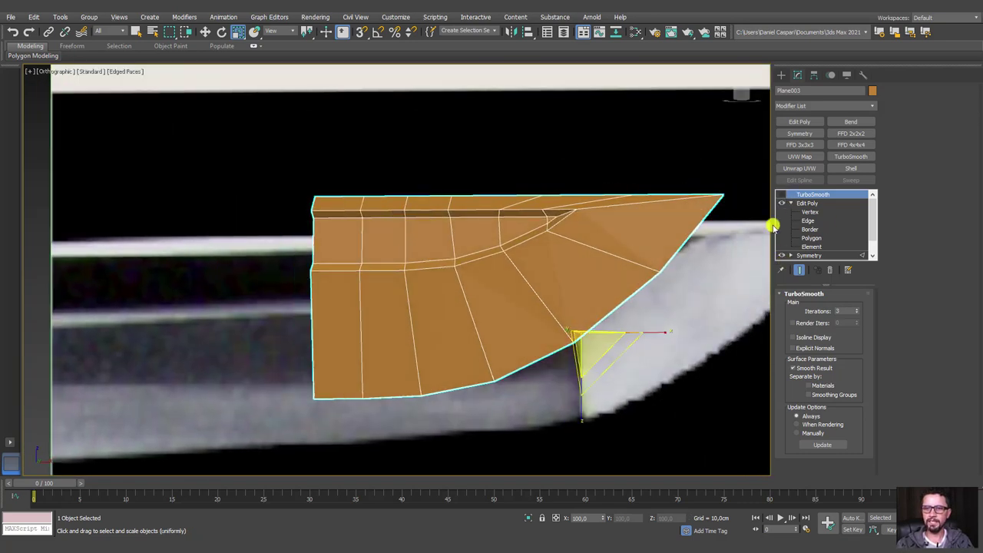
Select a front vertical edge, Ring it and Connect to add a new edge loop.
click(804, 220)
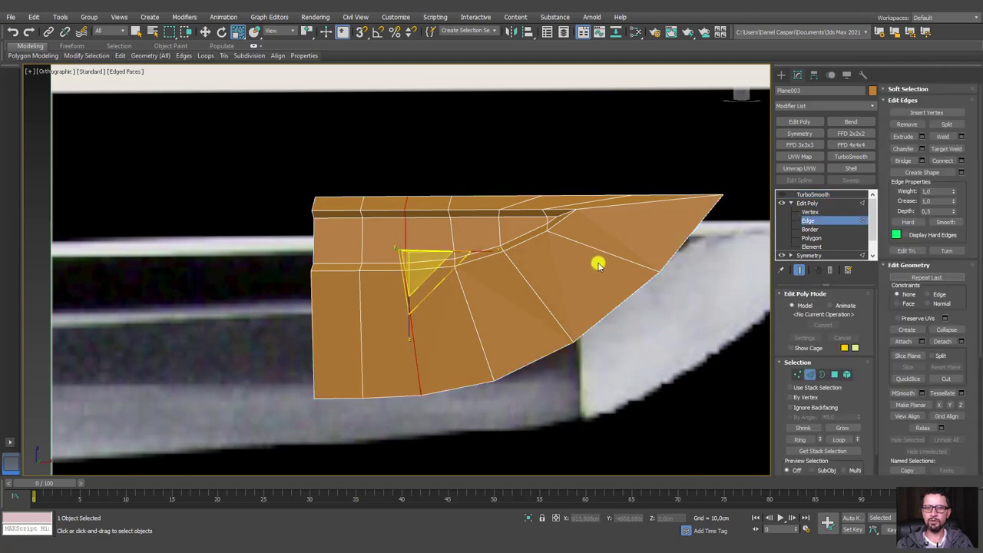
click(607, 254)
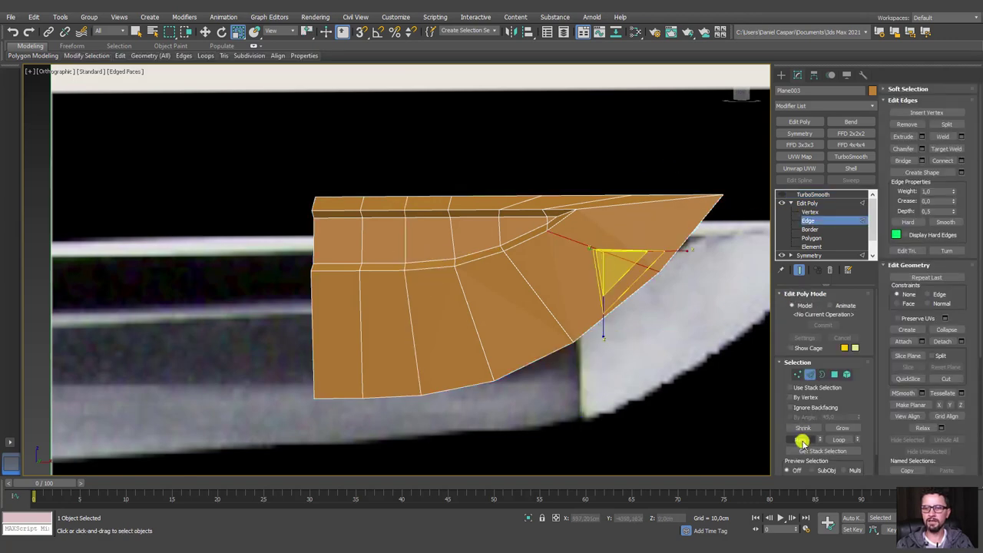
alt+middle_drag(645, 299, 519, 321)
click(503, 326)
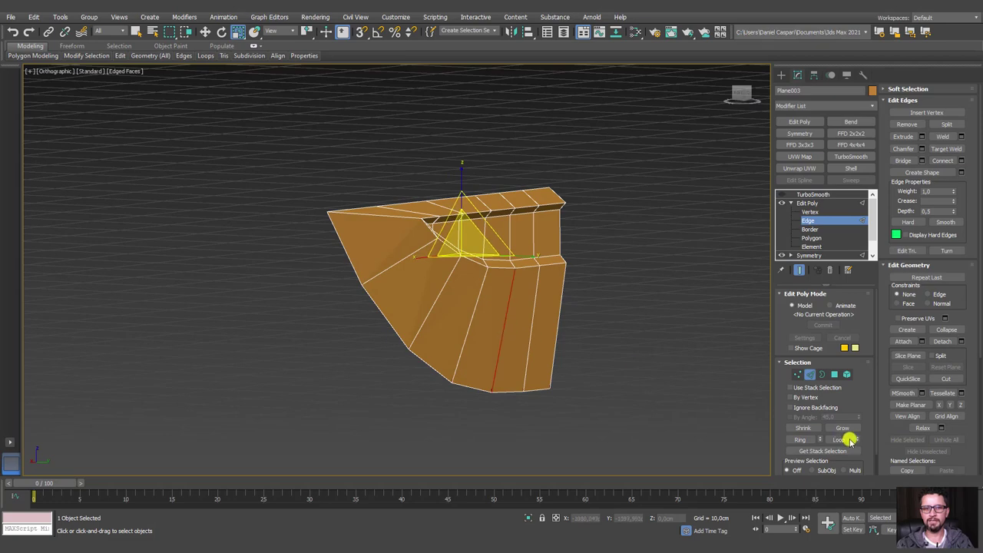
click(803, 440)
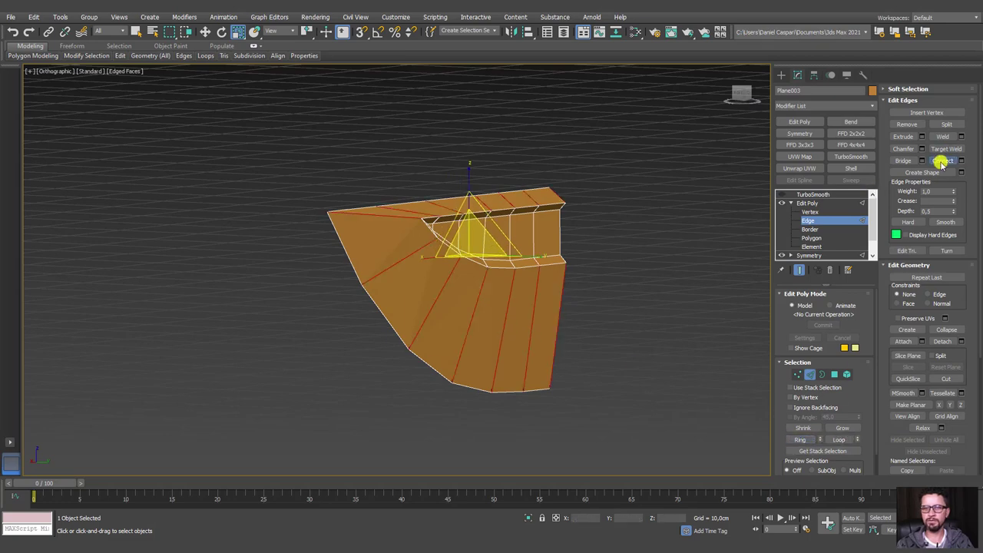
click(940, 163)
mouse_move(507, 322)
alt+middle_down()
mouse_move(645, 317)
mouse_move(629, 319)
alt+middle_up()
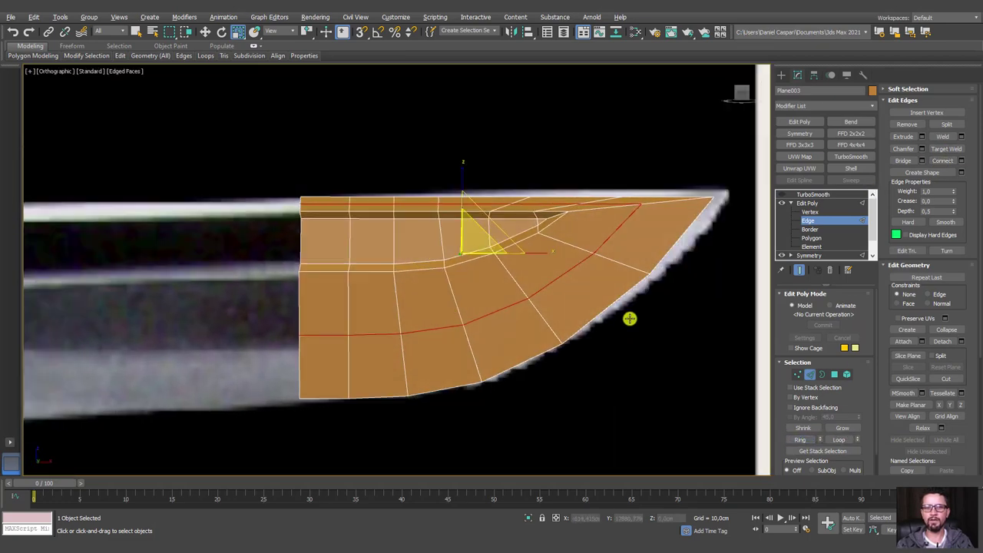
Push an edge on the curved face sideways to reshape the guard.
click(528, 300)
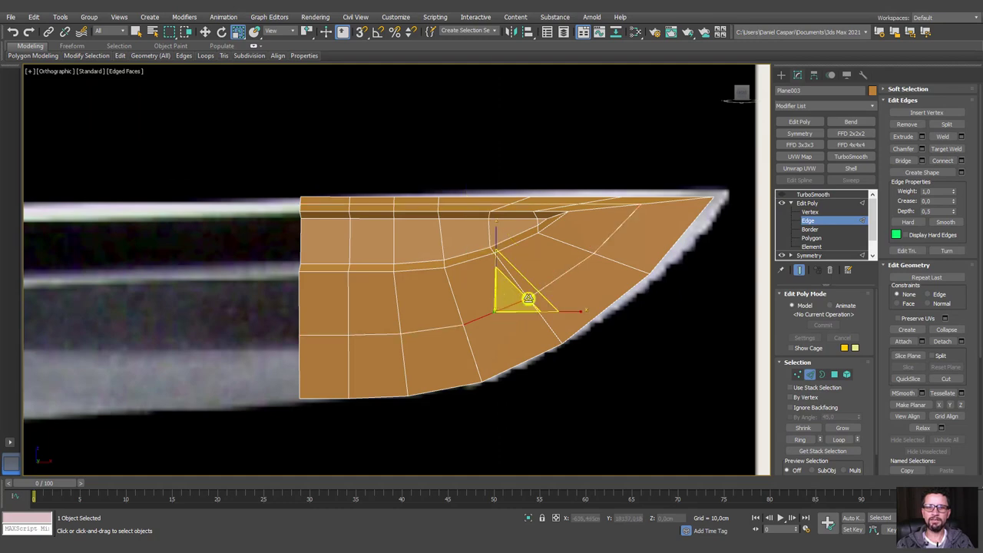
mouse_move(652, 257)
alt+middle_down()
mouse_move(550, 245)
mouse_move(585, 273)
alt+middle_up()
mouse_move(585, 274)
mouse_down()
mouse_move(627, 271)
mouse_move(608, 274)
mouse_up()
mouse_move(597, 274)
alt+middle_down()
mouse_move(596, 294)
mouse_move(625, 331)
mouse_move(594, 325)
alt+middle_up()
scroll(513, 268, up, 3)
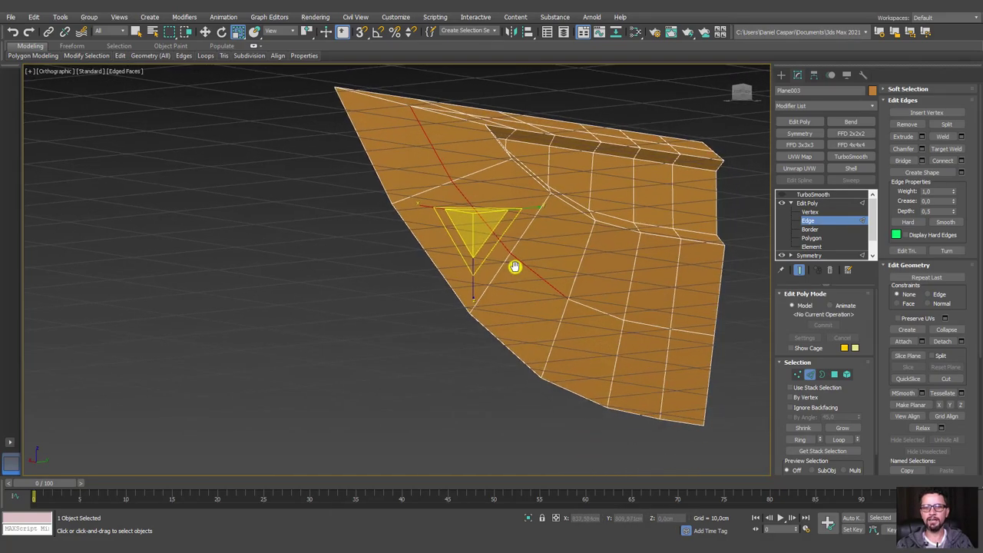
scroll(509, 263, up, 3)
scroll(510, 263, down, 5)
Move the selected edges to adjust the guard's thickness and frame the area with Z.
mouse_move(535, 278)
alt+middle_down()
mouse_move(539, 329)
mouse_move(758, 386)
alt+middle_up()
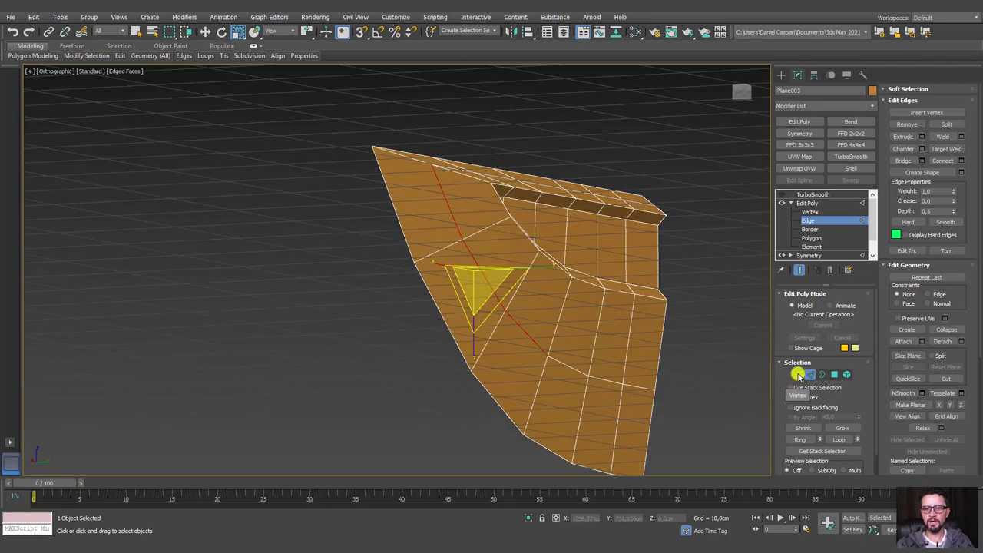
mouse_move(653, 390)
alt+middle_down()
mouse_move(607, 388)
mouse_move(781, 377)
mouse_move(468, 397)
alt+middle_up()
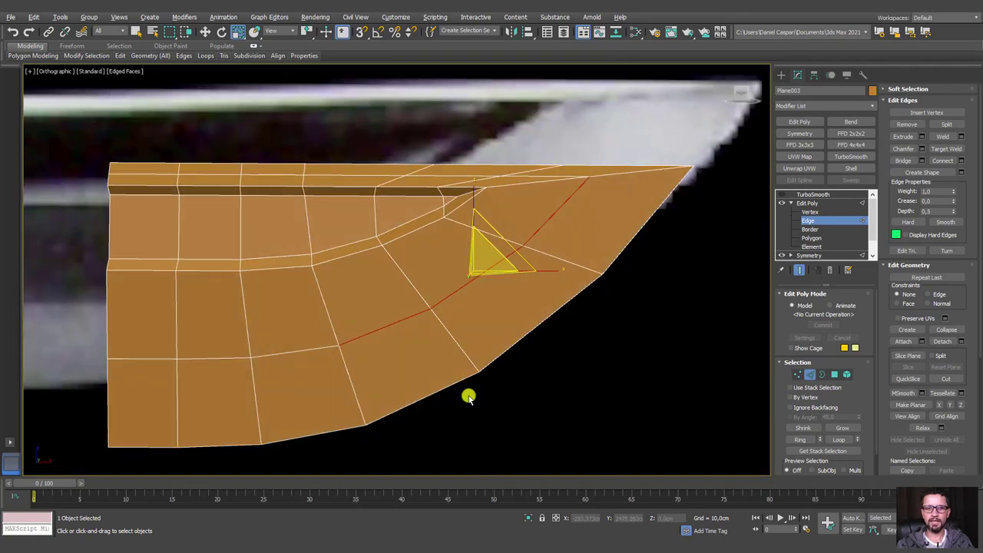
mouse_move(304, 302)
alt+middle_down()
mouse_move(402, 305)
mouse_move(364, 299)
alt+middle_up()
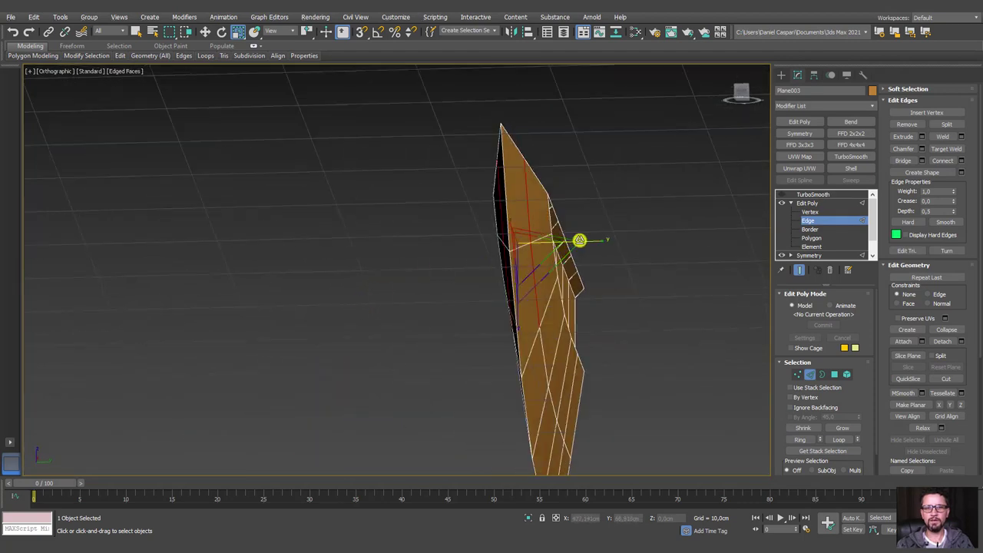
drag(589, 242, 561, 243)
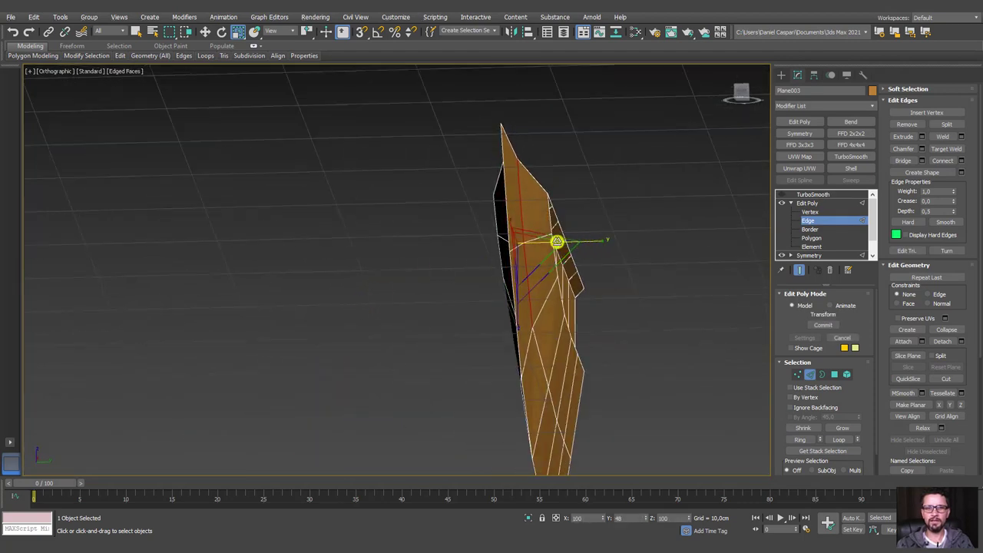
mouse_move(556, 241)
alt+middle_down()
mouse_move(543, 284)
mouse_move(568, 287)
mouse_move(533, 287)
mouse_move(555, 263)
mouse_move(599, 276)
mouse_move(490, 215)
alt+middle_up()
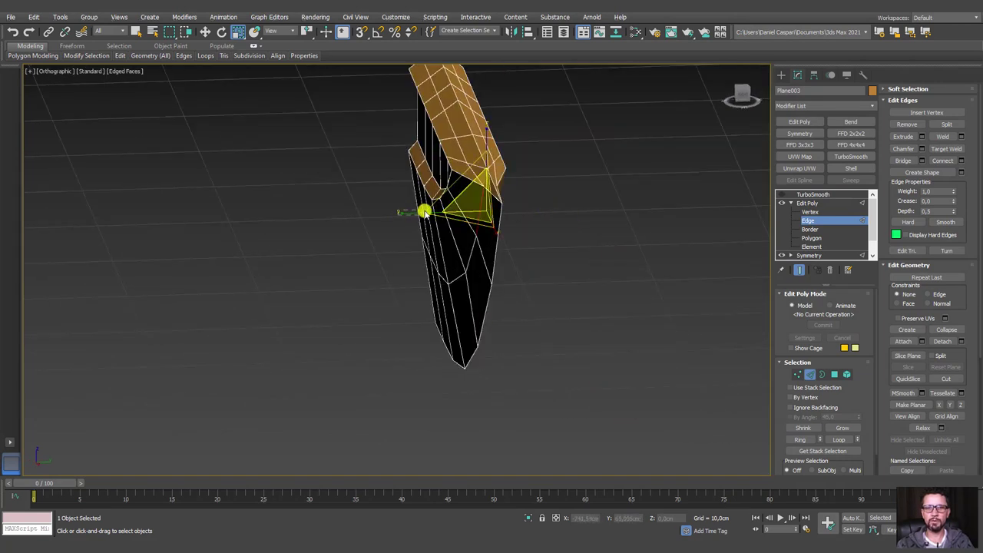
mouse_move(423, 212)
mouse_down()
mouse_move(371, 206)
mouse_move(387, 207)
mouse_up()
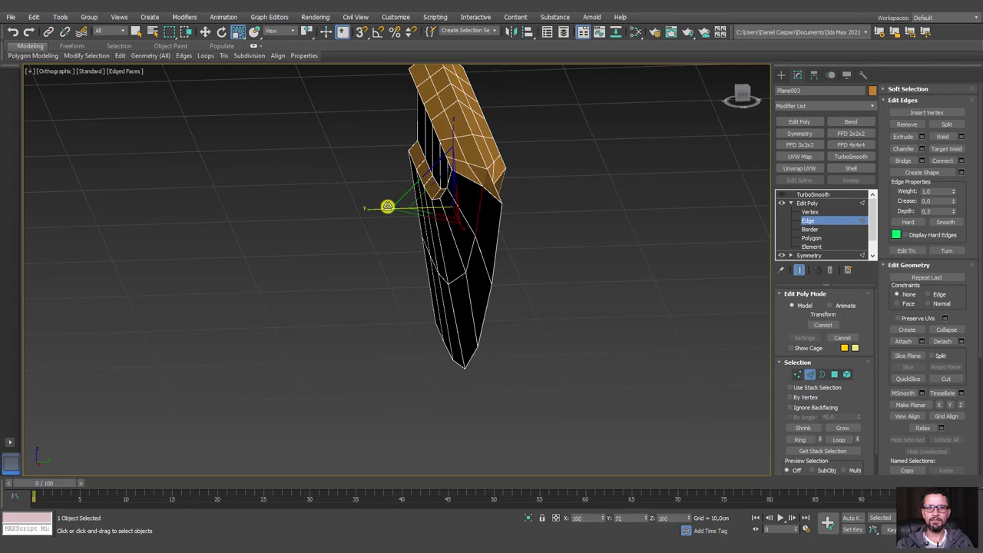
key(z)
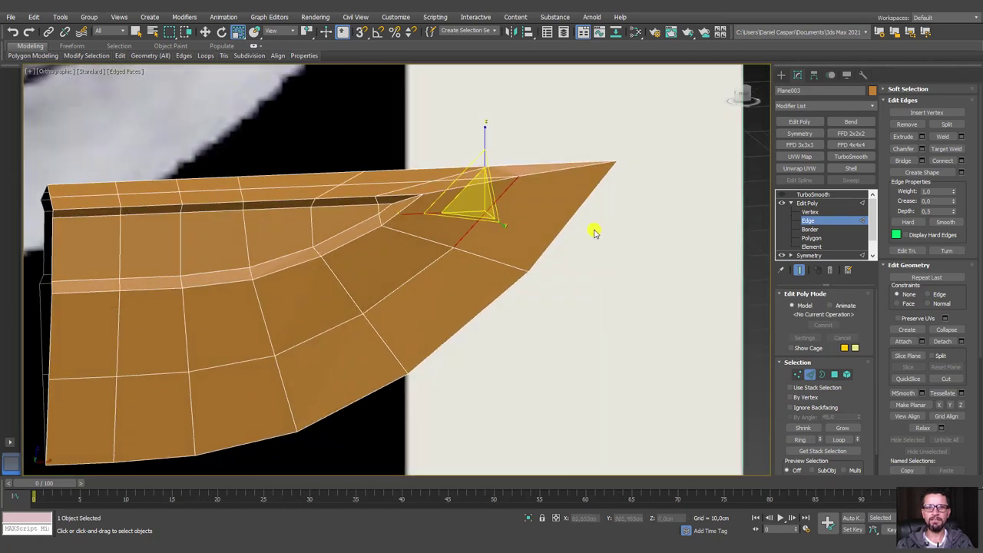
Preview the mesh with TurboSmooth on, then return to the low-poly cage with edges shown.
click(812, 194)
click(781, 194)
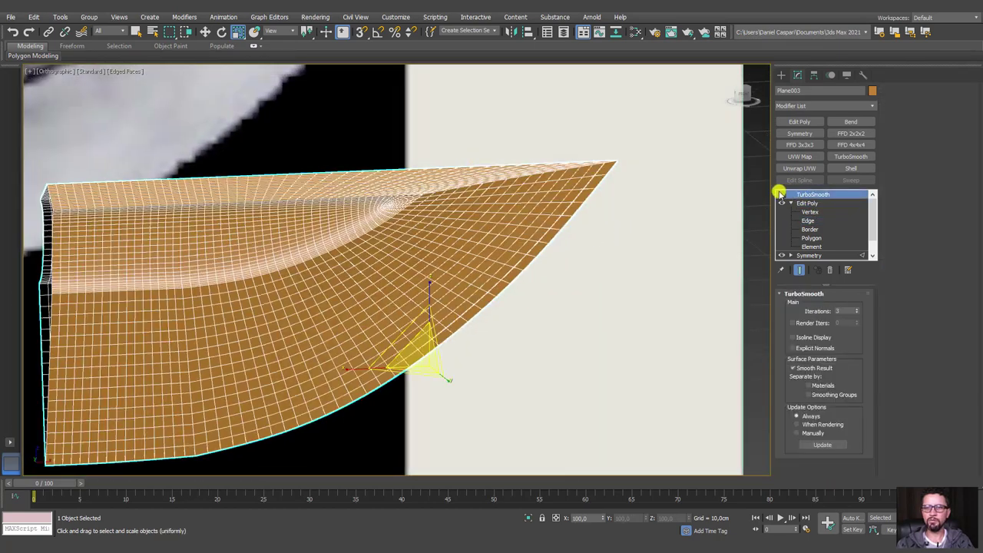
mouse_move(452, 274)
alt+middle_down()
mouse_move(522, 226)
mouse_move(507, 226)
alt+middle_up()
key(F4)
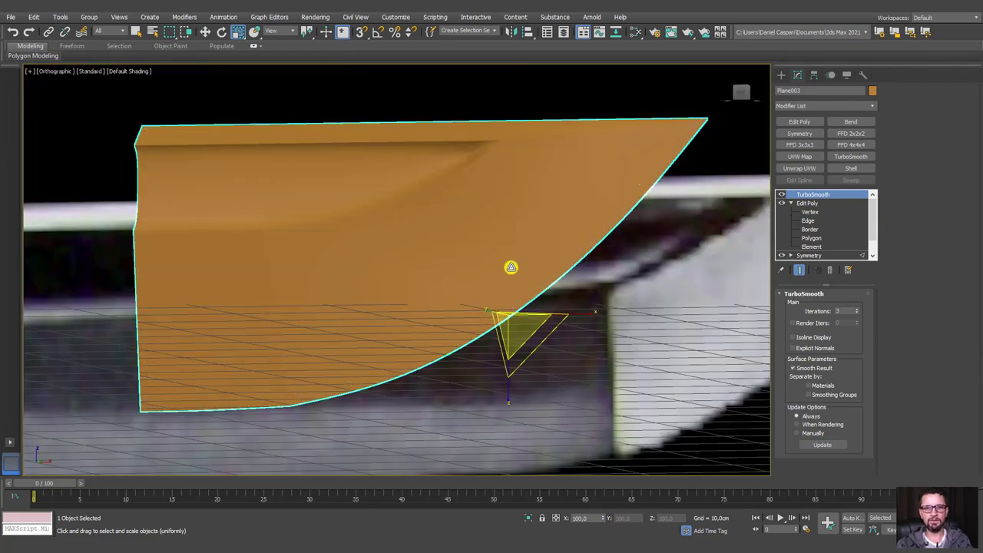
mouse_move(511, 268)
alt+middle_down()
mouse_move(509, 237)
mouse_move(527, 231)
alt+middle_up()
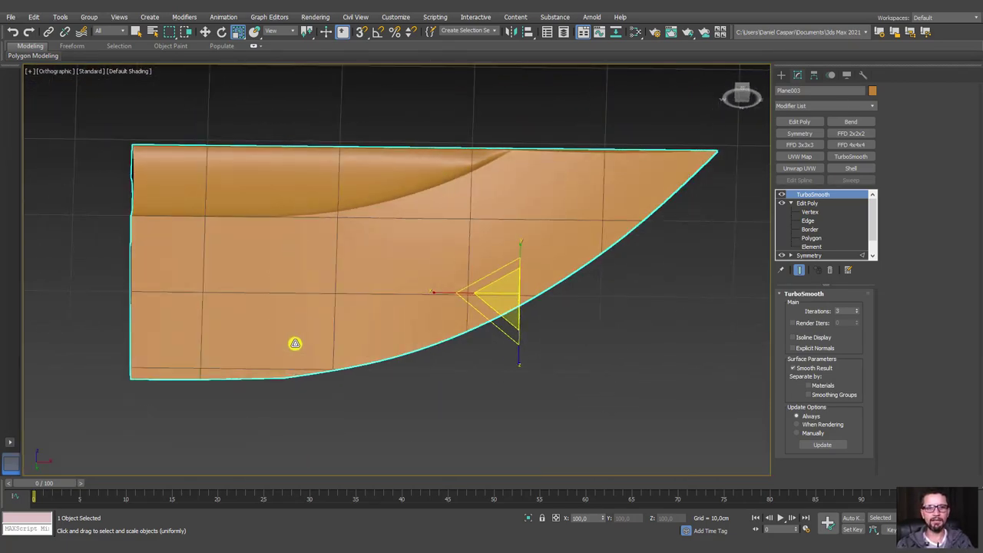
mouse_move(294, 344)
alt+middle_down()
mouse_move(351, 364)
mouse_move(307, 375)
alt+middle_up()
scroll(459, 266, down, 2)
scroll(468, 271, down, 2)
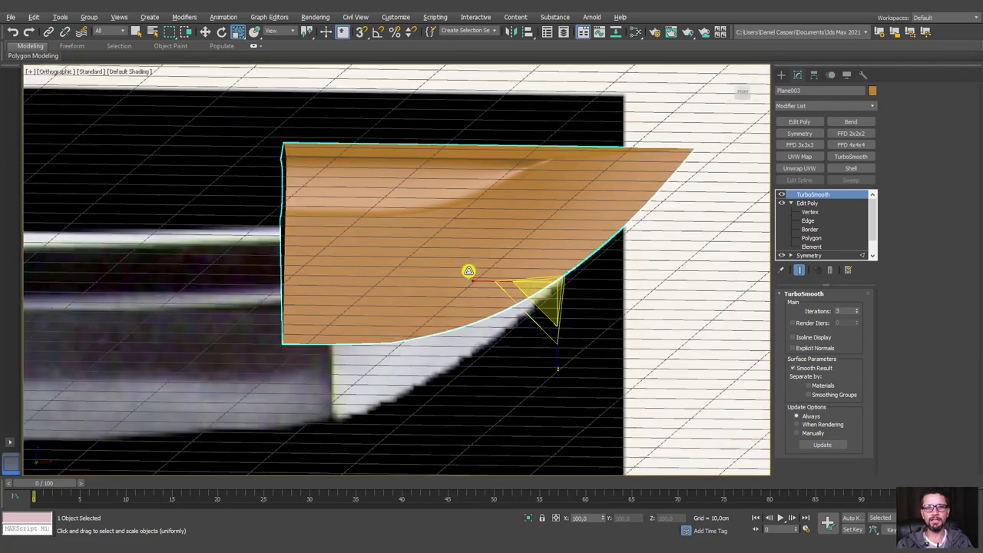
alt+middle_drag(468, 270, 480, 265)
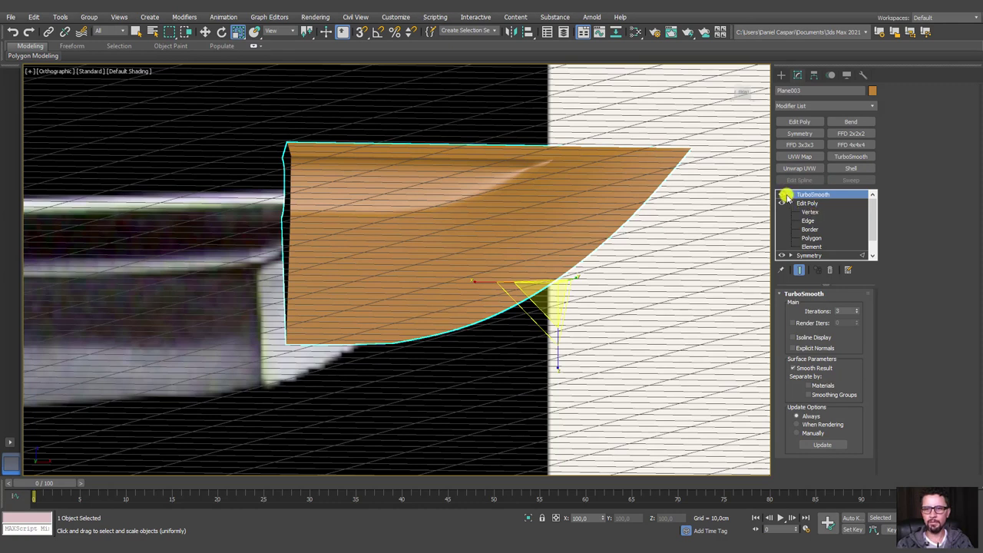
click(782, 195)
key(F4)
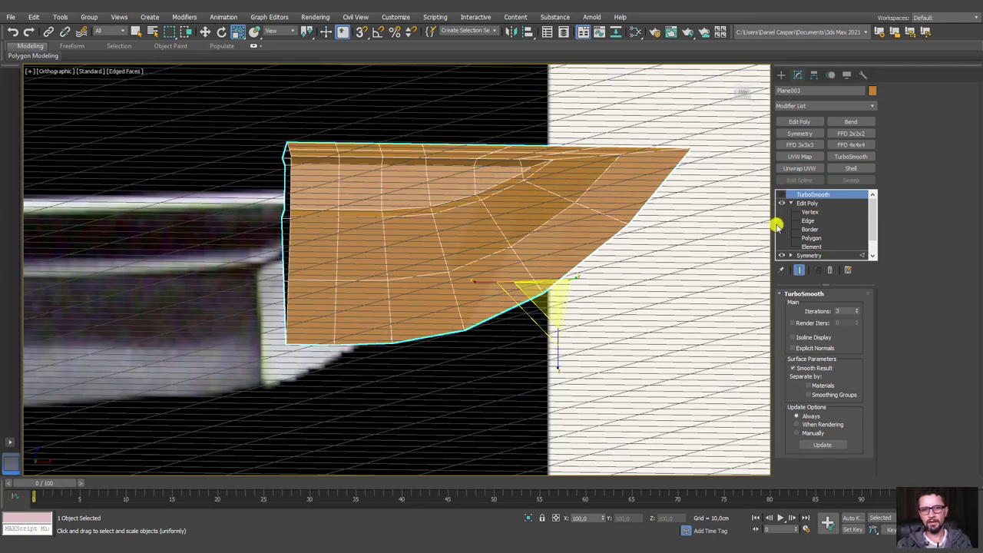
Select the edge loop at the narrow end and scale it in at the tip.
click(808, 220)
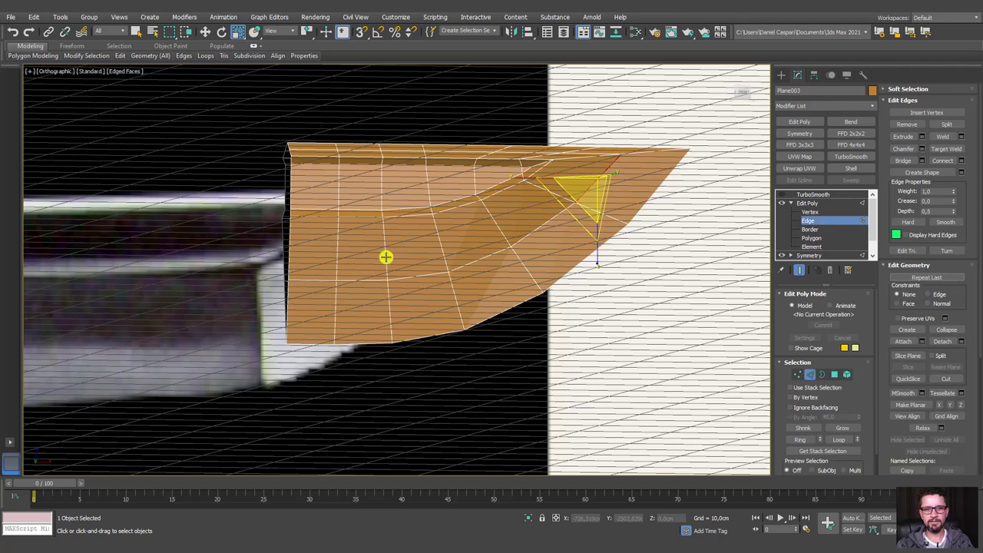
click(336, 262)
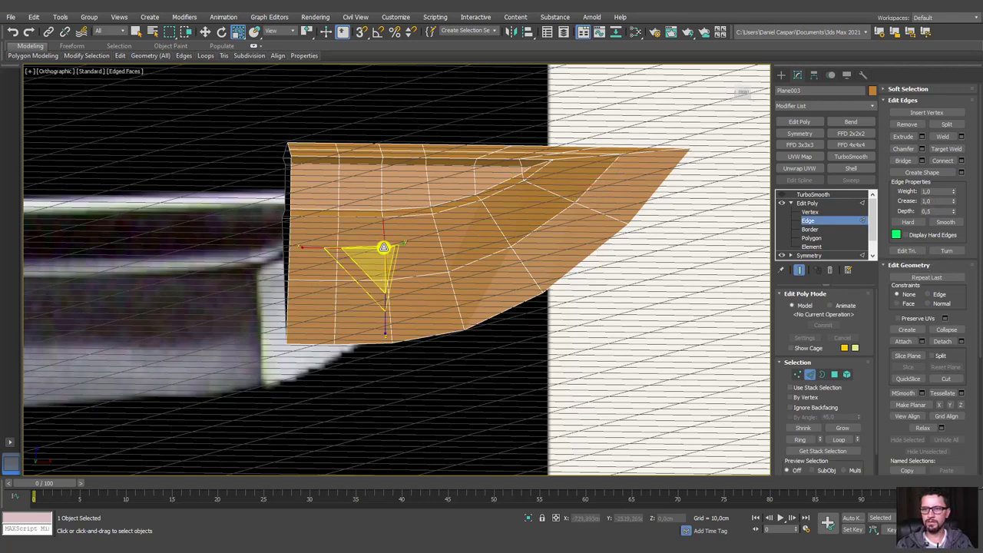
double_click(383, 247)
mouse_move(403, 248)
alt+middle_down()
mouse_move(440, 256)
mouse_move(397, 239)
mouse_move(438, 268)
mouse_move(430, 283)
mouse_move(379, 279)
mouse_move(437, 287)
alt+middle_up()
scroll(436, 287, down, 1)
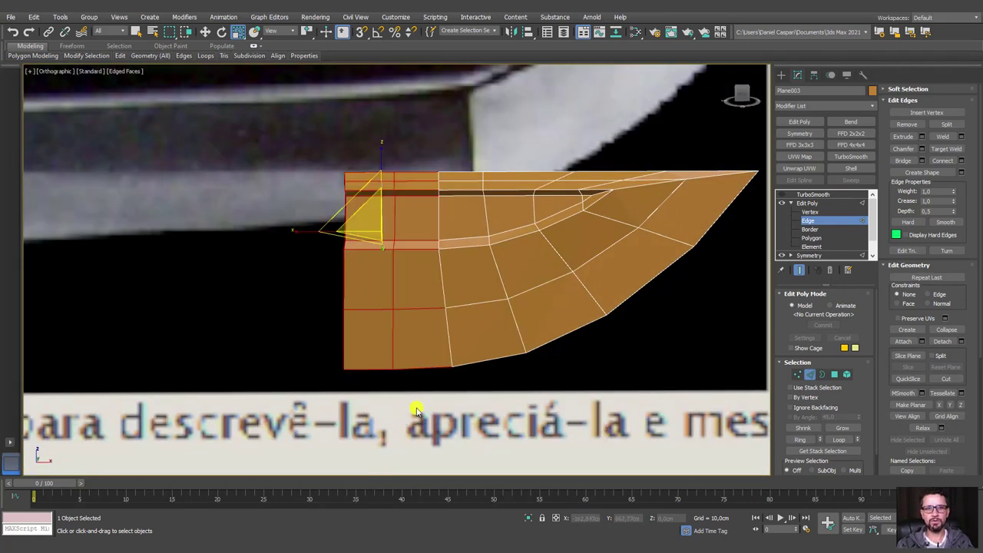
mouse_move(413, 407)
alt+middle_down()
mouse_move(463, 344)
mouse_move(449, 281)
alt+middle_up()
drag(458, 267, 469, 266)
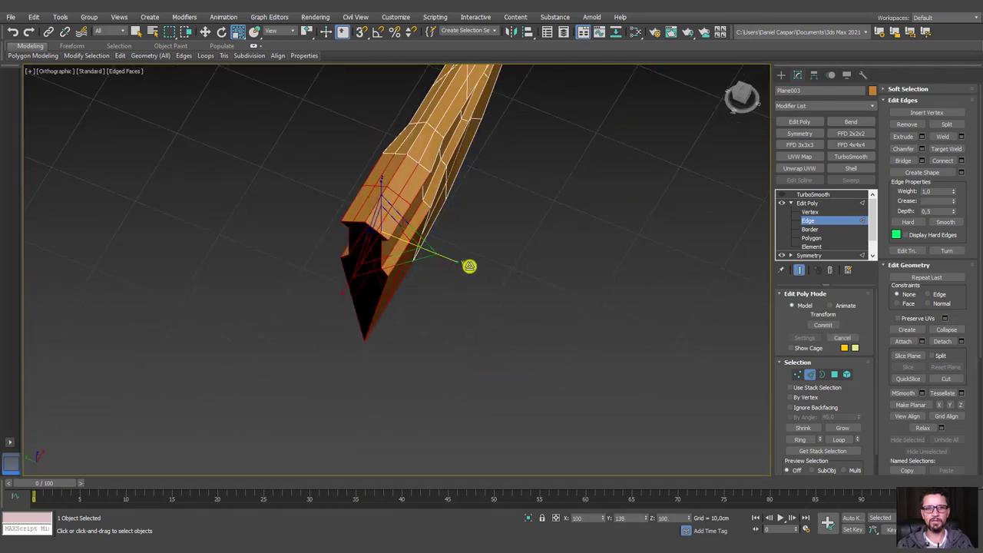
mouse_move(463, 272)
alt+middle_down()
mouse_move(467, 253)
mouse_move(509, 294)
alt+middle_up()
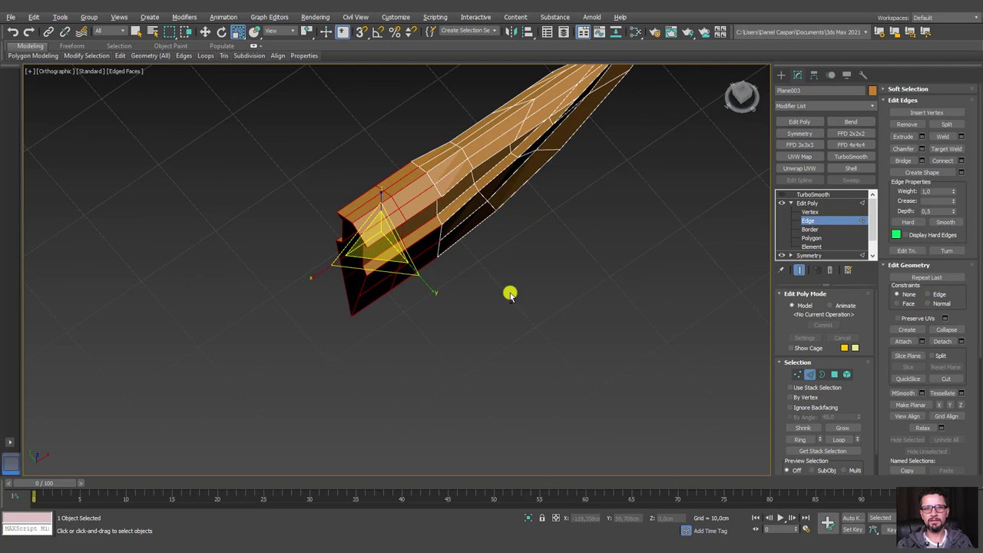
Turn TurboSmooth on to check the scaled tip and top edge.
click(809, 195)
click(781, 195)
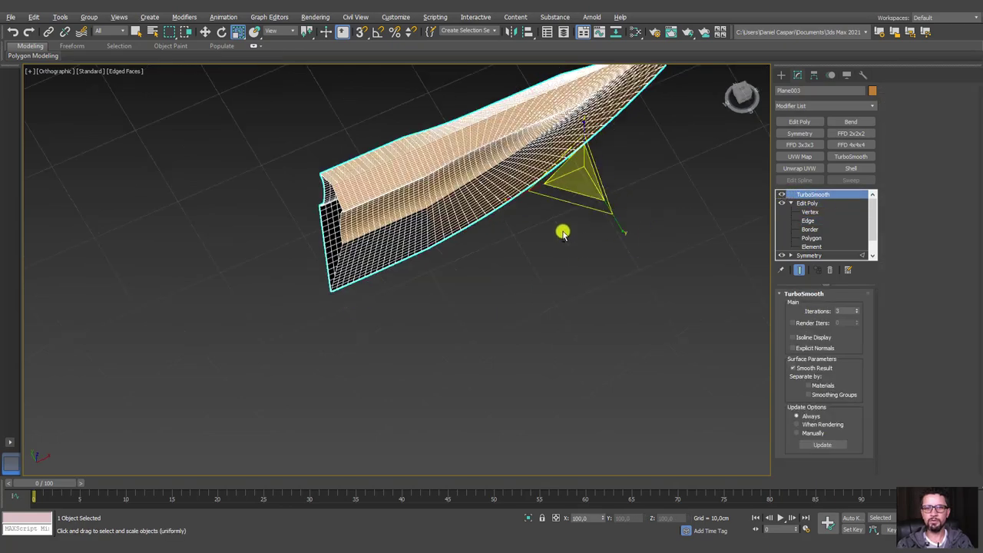
scroll(532, 184, up, 5)
mouse_move(531, 184)
alt+middle_down()
mouse_move(472, 192)
mouse_move(428, 129)
alt+middle_up()
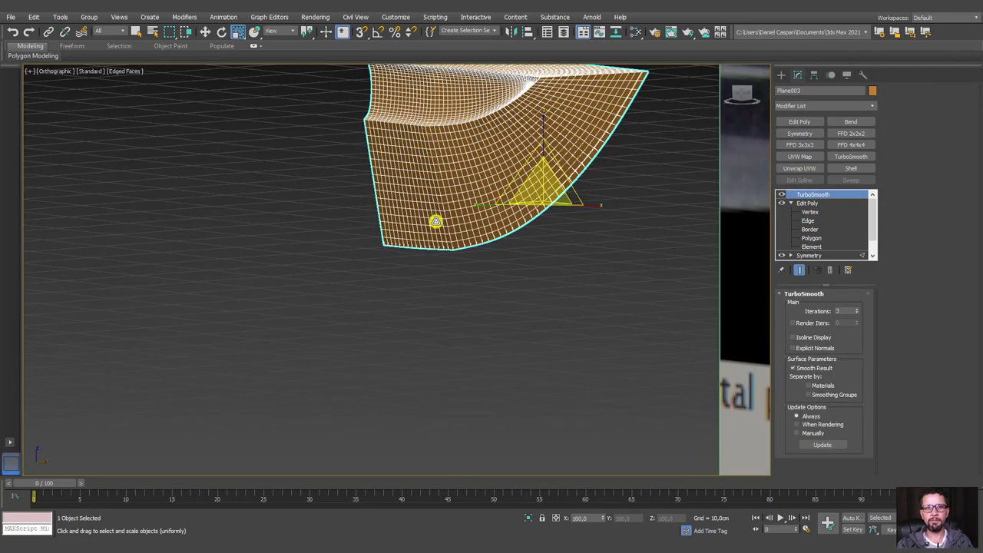
key(F4)
scroll(441, 218, up, 2)
scroll(457, 202, up, 3)
scroll(468, 181, up, 3)
scroll(484, 175, up, 3)
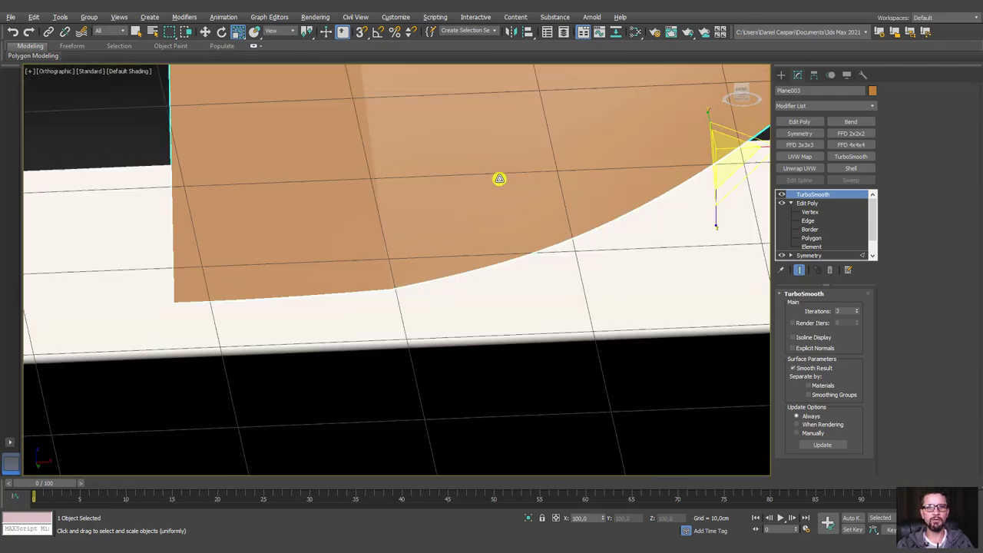
mouse_move(498, 169)
alt+middle_down()
mouse_move(517, 258)
mouse_move(500, 233)
mouse_move(511, 238)
mouse_move(487, 256)
mouse_move(509, 283)
mouse_move(500, 290)
mouse_move(434, 192)
alt+middle_up()
scroll(505, 249, down, 5)
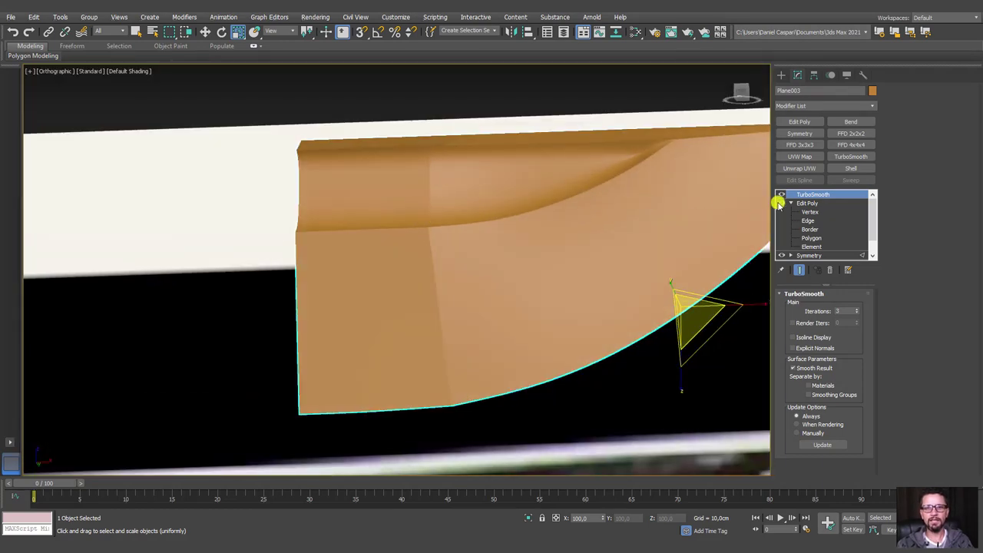
Go back to edge editing with smoothing off and the cage's edges shown.
click(809, 221)
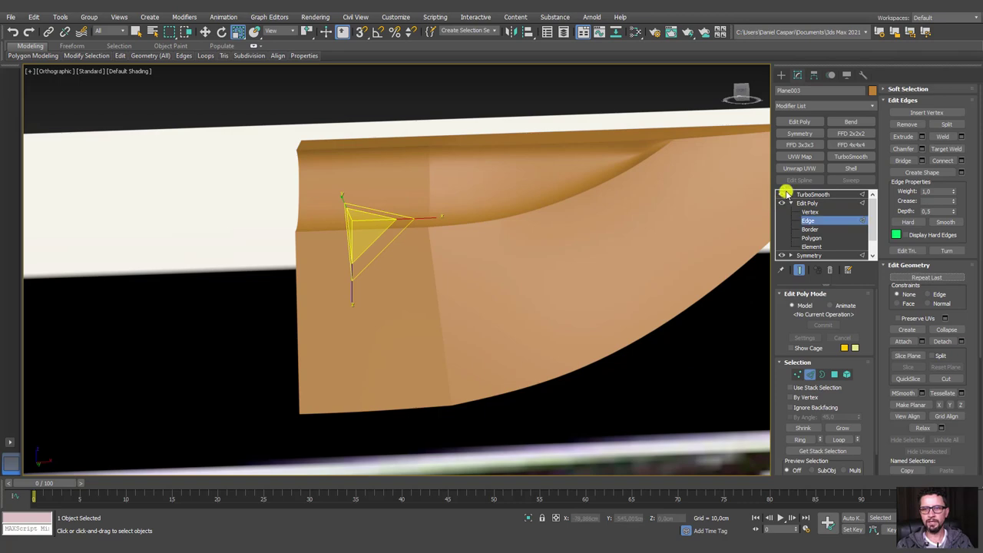
click(782, 194)
mouse_move(363, 198)
alt+middle_down()
mouse_move(375, 230)
mouse_move(435, 212)
mouse_move(476, 251)
alt+middle_up()
key(F4)
scroll(500, 366, down, 3)
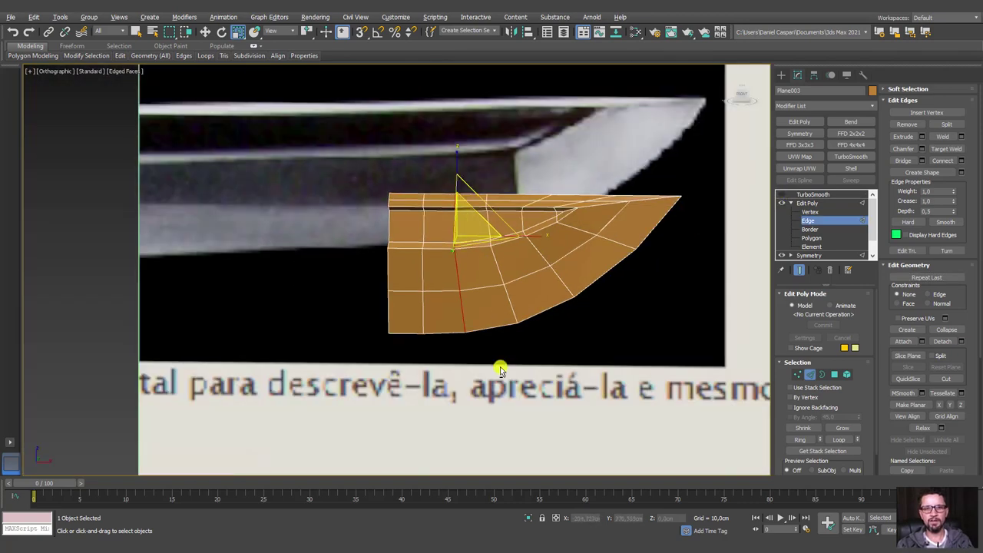
scroll(453, 235, up, 1)
scroll(468, 200, up, 2)
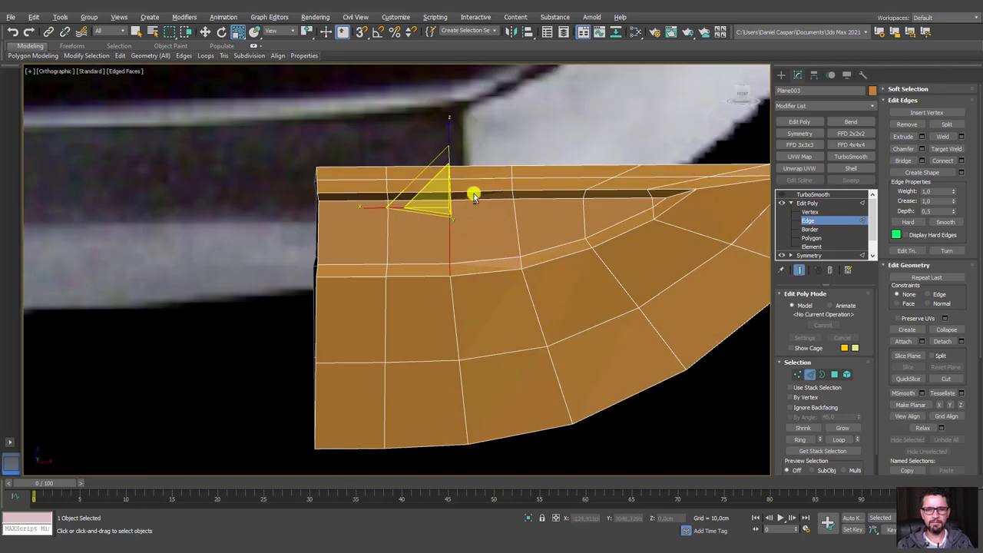
scroll(466, 182, up, 2)
mouse_move(466, 181)
alt+middle_down()
mouse_move(527, 215)
mouse_move(529, 202)
mouse_move(469, 241)
mouse_move(980, 258)
alt+middle_up()
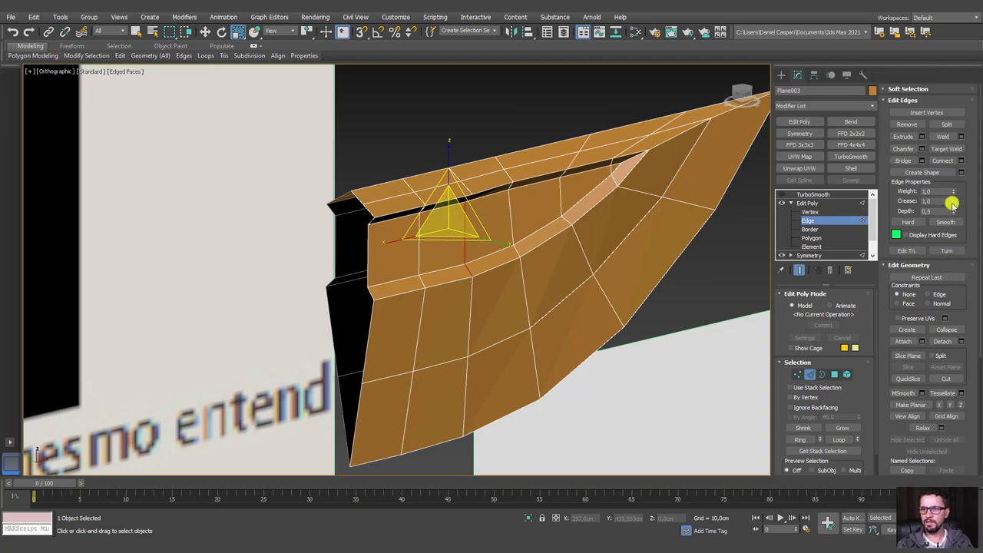
alt+middle_drag(663, 228, 642, 228)
In Front wireframe view, select the top row of vertices and scale them flat in Y.
key(f)
key(F3)
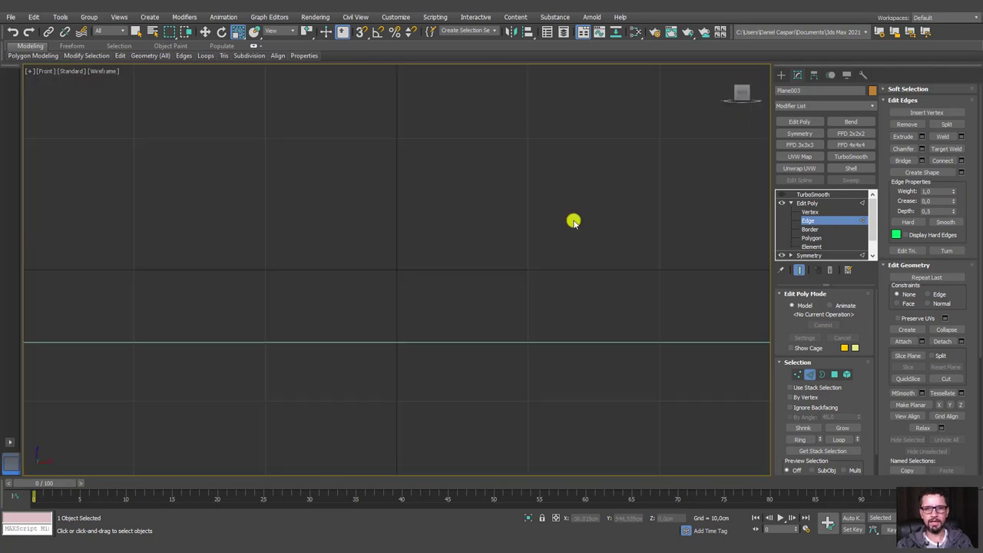
scroll(573, 219, down, 3)
scroll(496, 231, up, 2)
scroll(495, 237, down, 2)
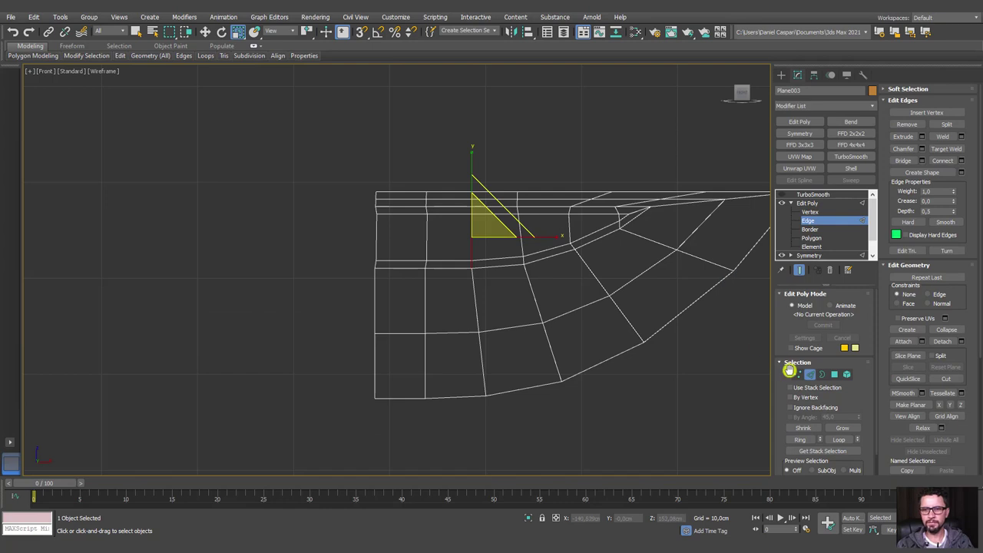
click(795, 373)
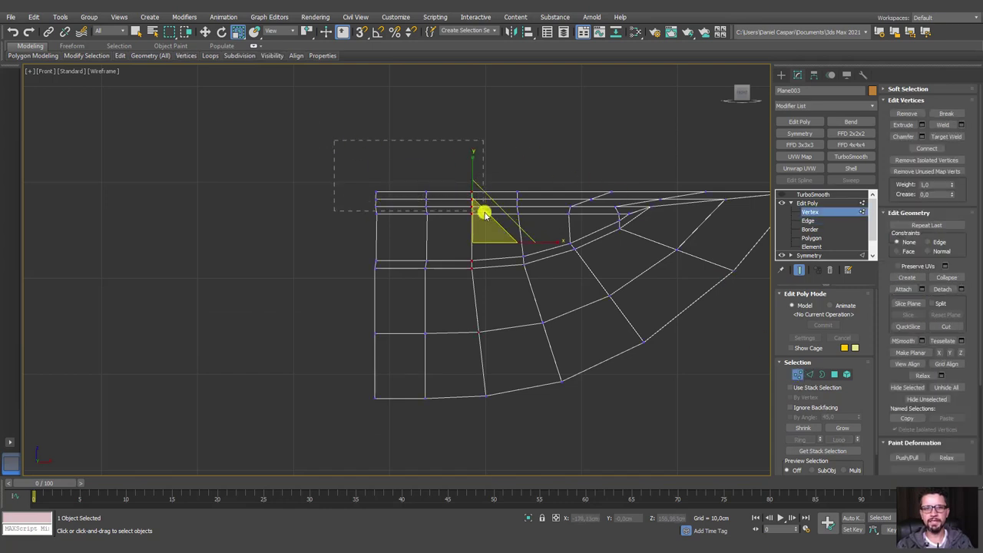
drag(487, 212, 485, 209)
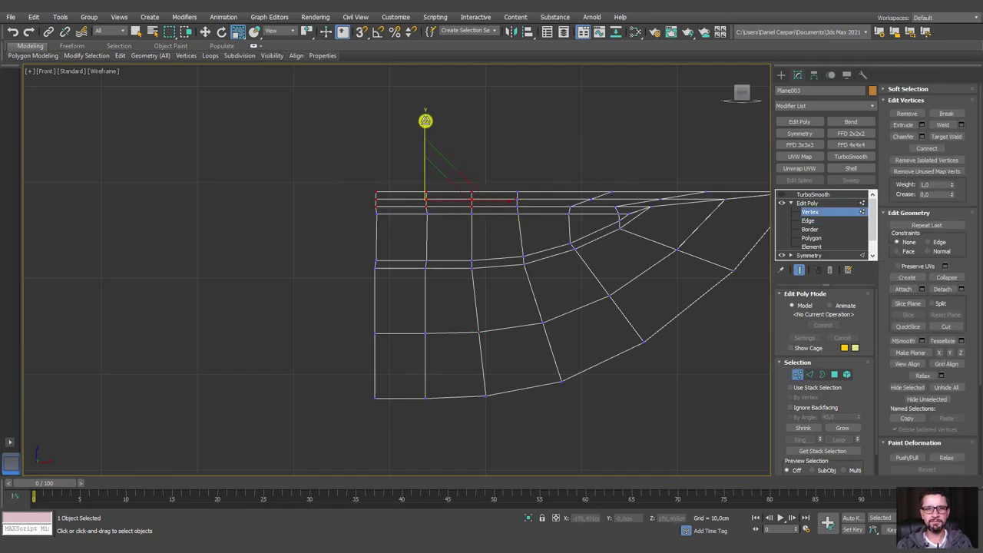
drag(428, 120, 431, 150)
Raise individual vertices along the mesh's top edge slightly.
key(w)
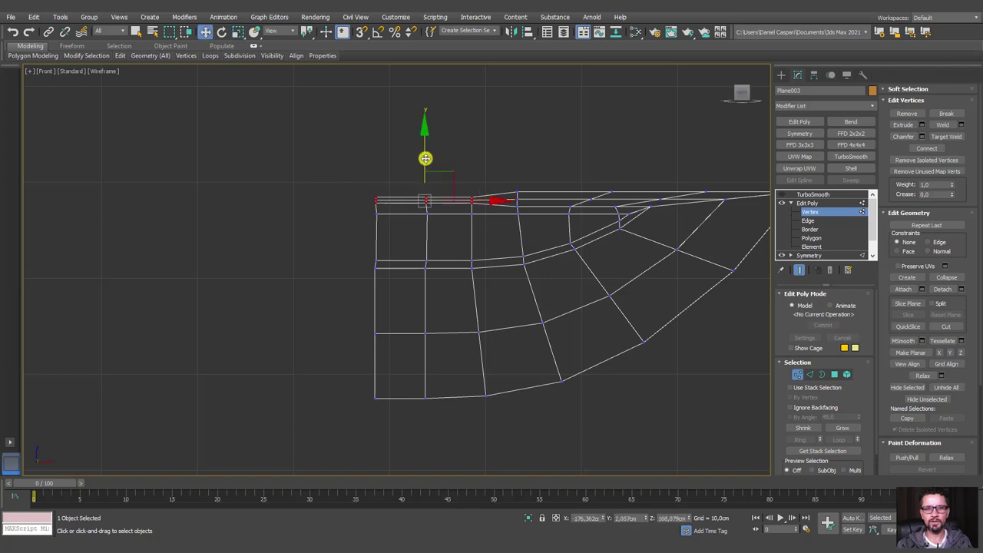
scroll(498, 187, up, 3)
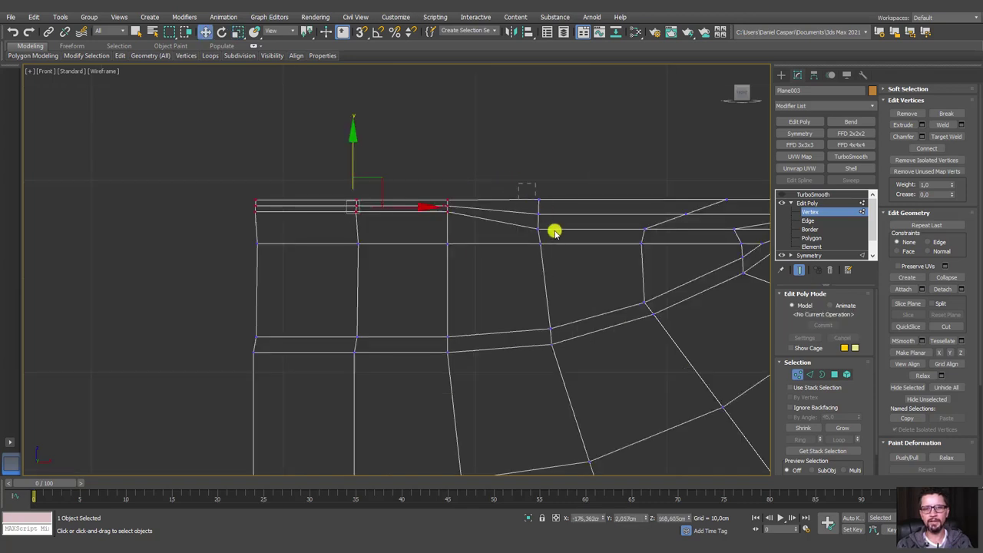
click(554, 231)
key(r)
drag(539, 146, 538, 158)
key(w)
middle_drag(649, 221, 516, 176)
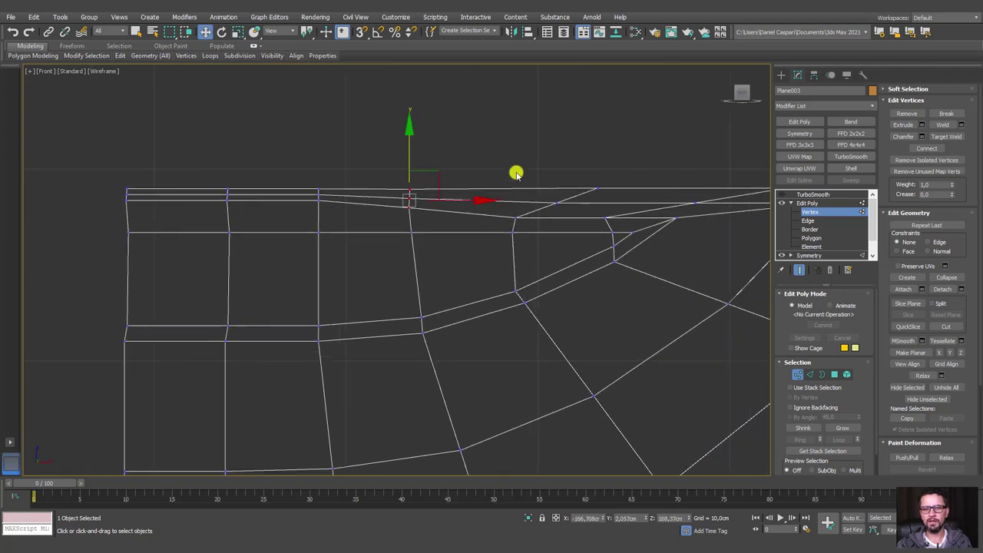
drag(495, 177, 549, 223)
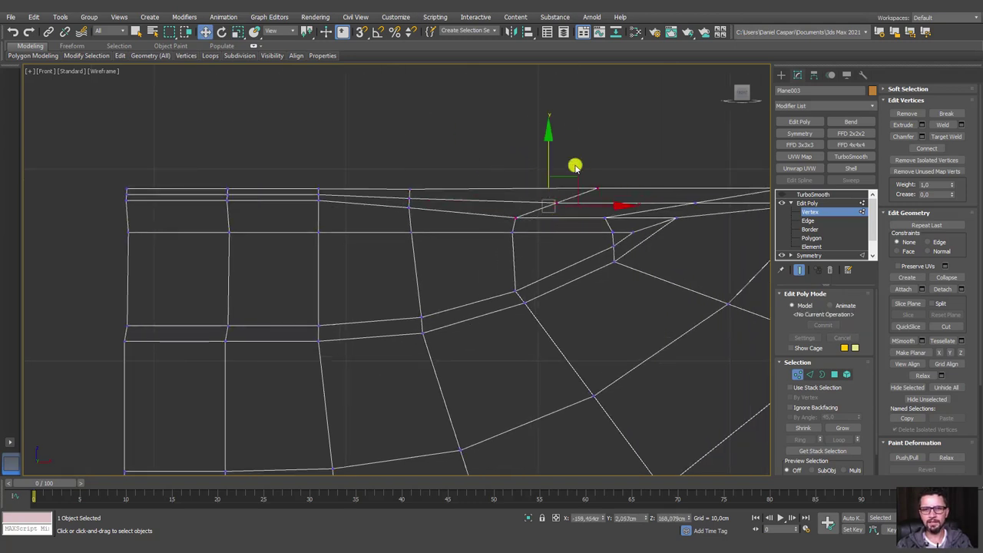
drag(554, 146, 554, 151)
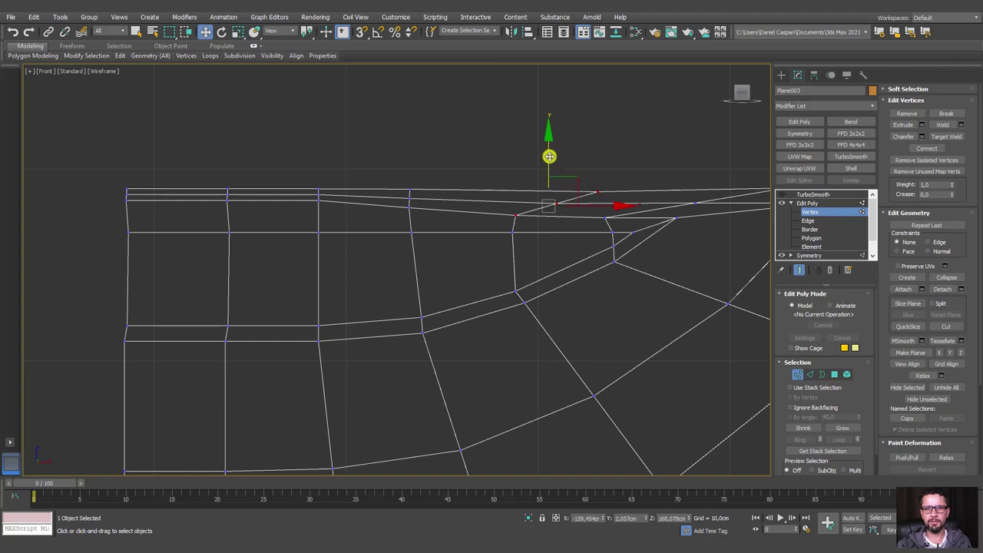
Return to the top of the modifier stack and re-enable TurboSmooth.
scroll(653, 193, down, 5)
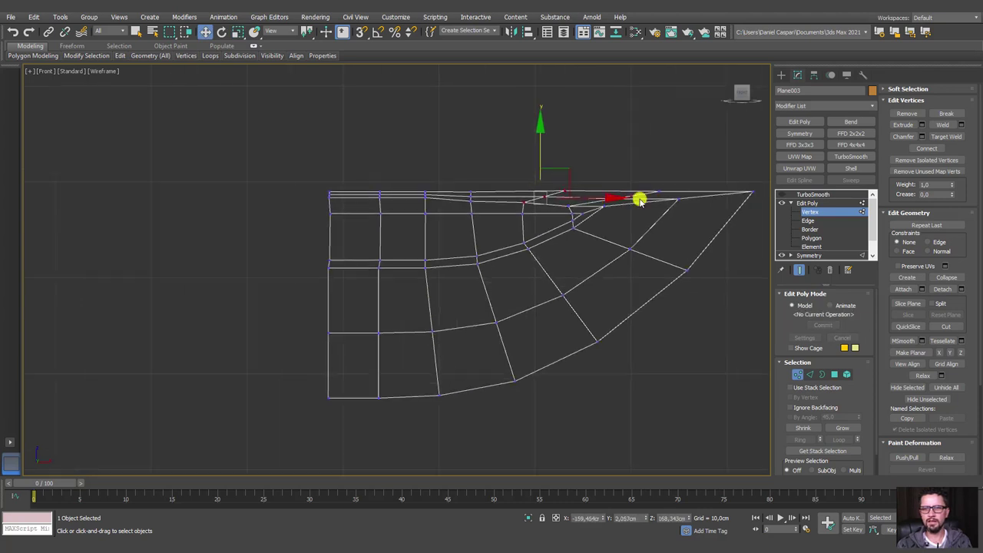
click(806, 201)
click(812, 194)
click(781, 194)
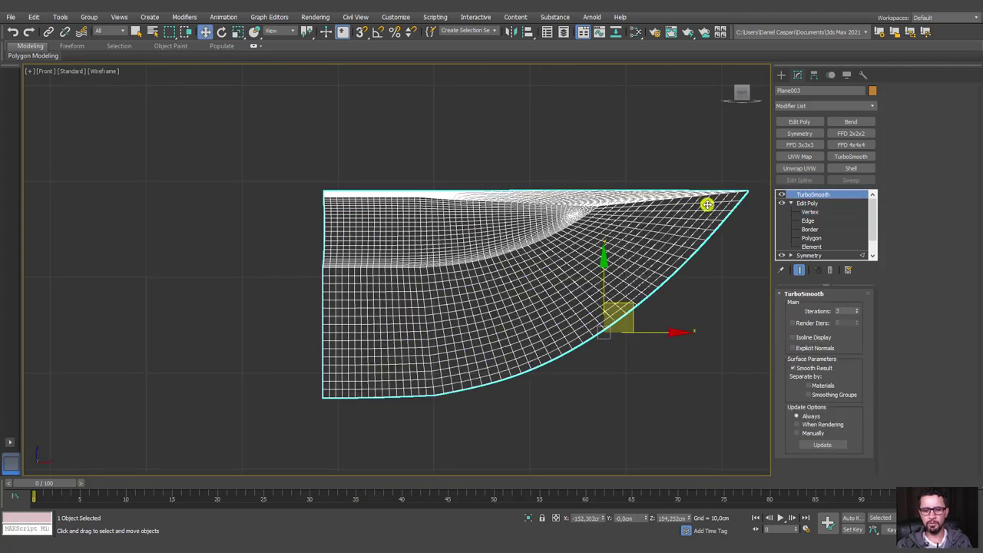
Inspect the block in Perspective view with edged shading, with TurboSmooth turned off.
key(p)
mouse_move(667, 290)
alt+middle_down()
mouse_move(622, 320)
mouse_move(650, 329)
mouse_move(577, 373)
mouse_move(511, 351)
mouse_move(530, 323)
mouse_move(596, 310)
mouse_move(545, 333)
mouse_move(566, 314)
mouse_move(617, 338)
mouse_move(551, 334)
mouse_move(575, 272)
mouse_move(566, 307)
mouse_move(470, 230)
mouse_move(450, 259)
mouse_move(465, 268)
mouse_move(640, 230)
alt+middle_up()
key(F3)
key(F4)
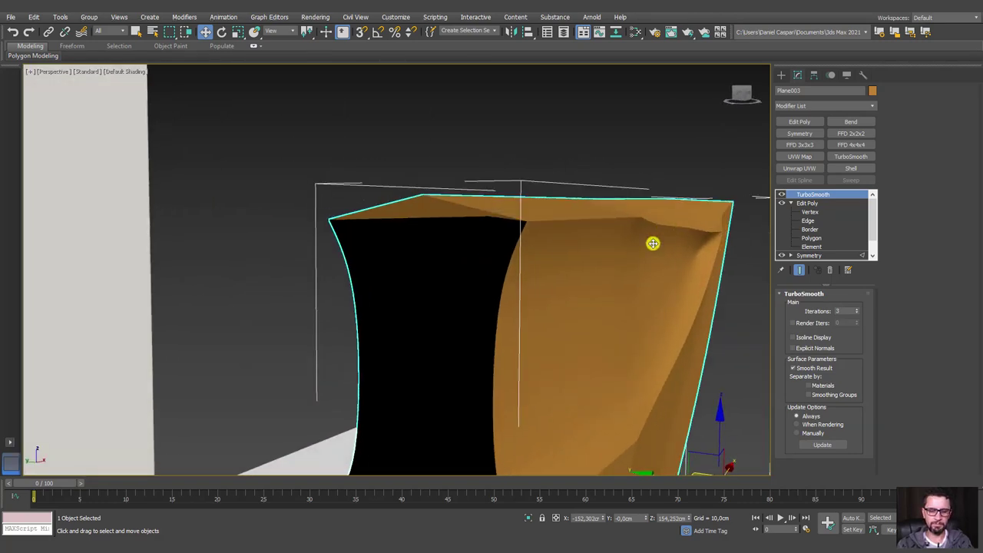
key(F4)
click(782, 195)
scroll(678, 266, up, 4)
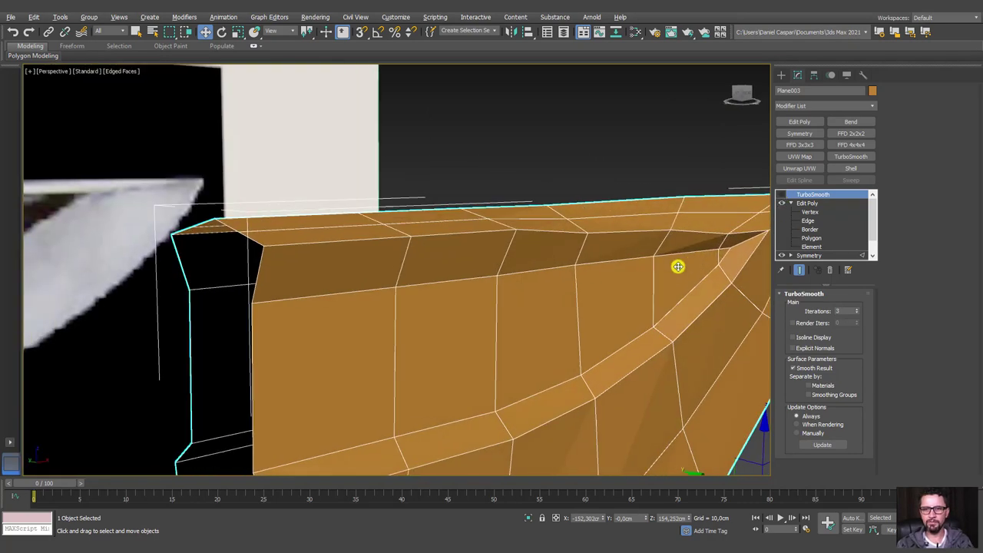
scroll(642, 267, up, 2)
Select edges on the block's top surface, then show the block smoothed again.
click(810, 221)
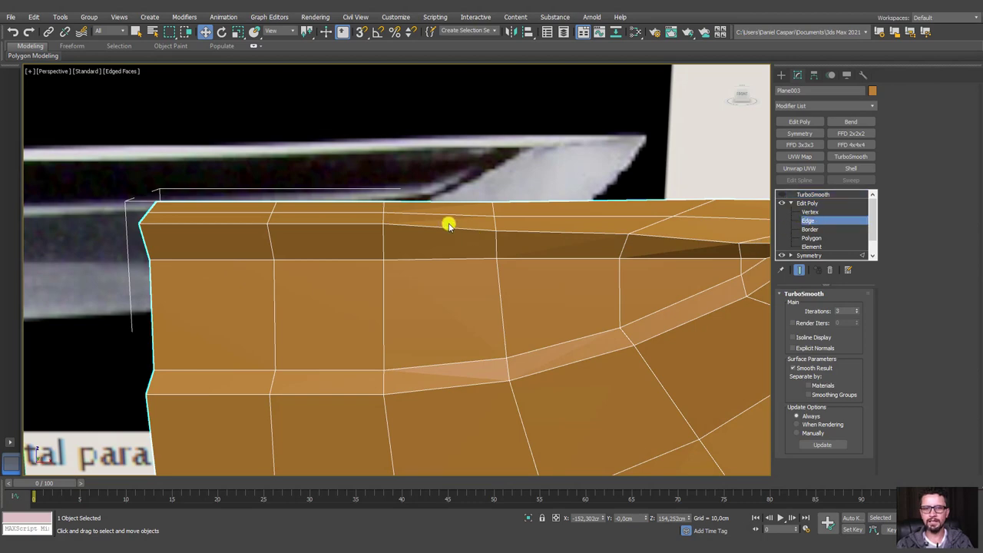
click(383, 217)
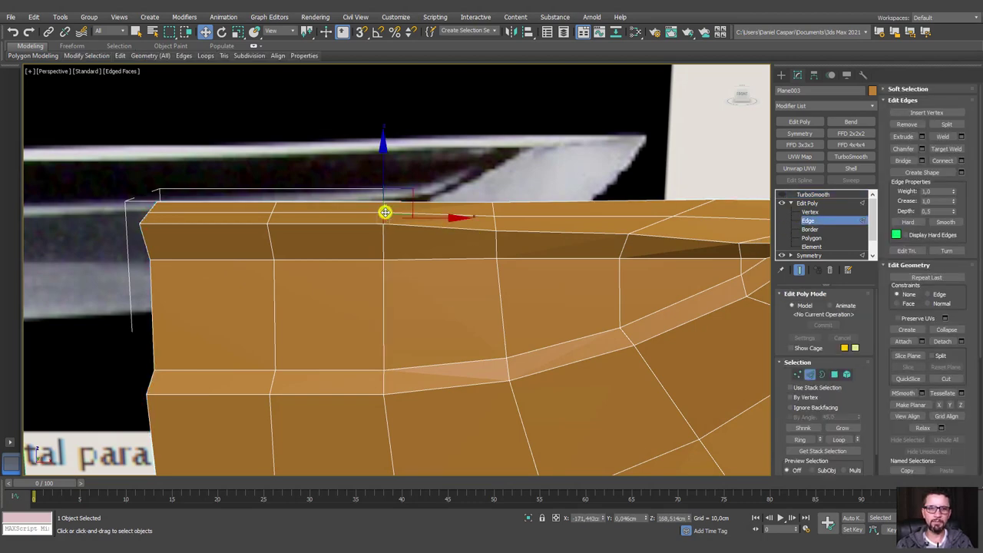
scroll(369, 208, down, 5)
alt+middle_drag(478, 228, 326, 215)
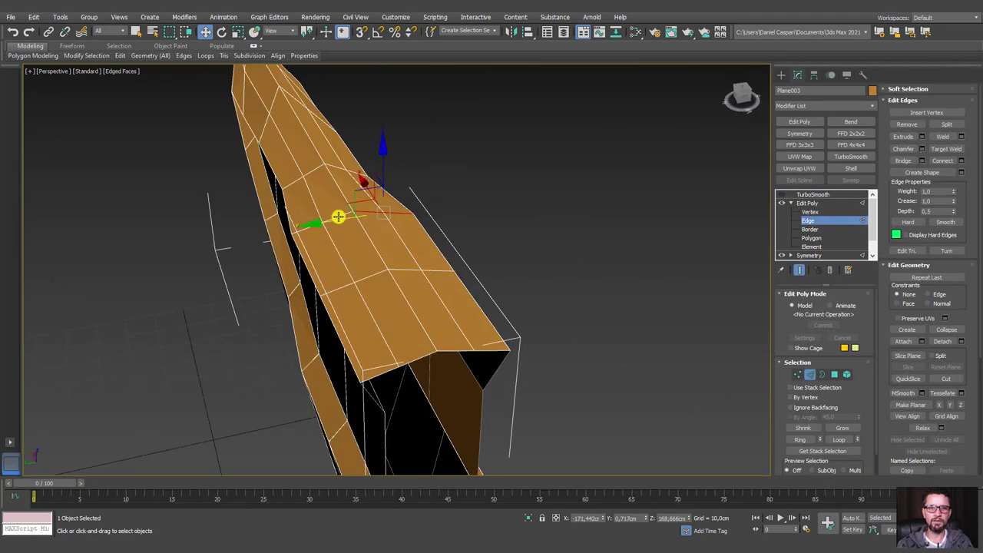
click(338, 216)
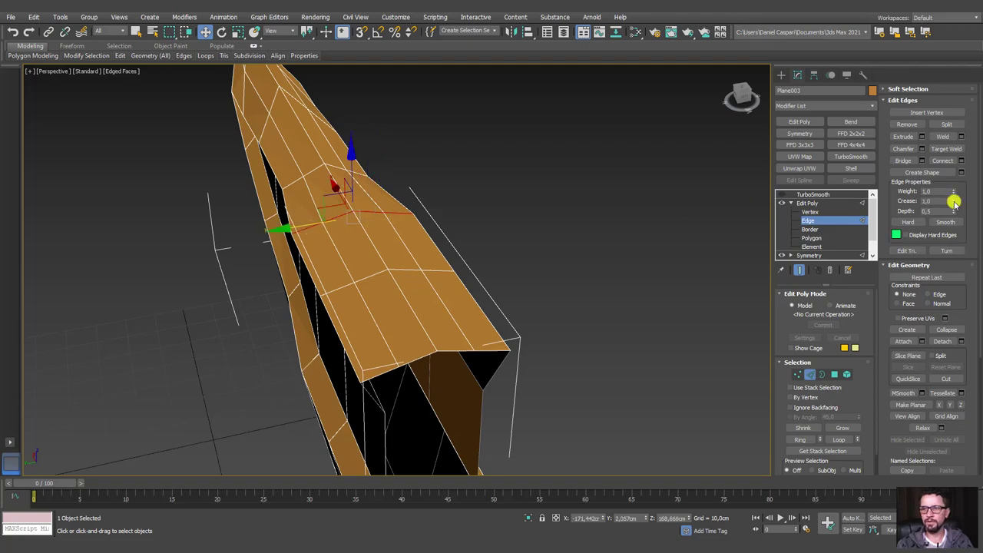
click(814, 195)
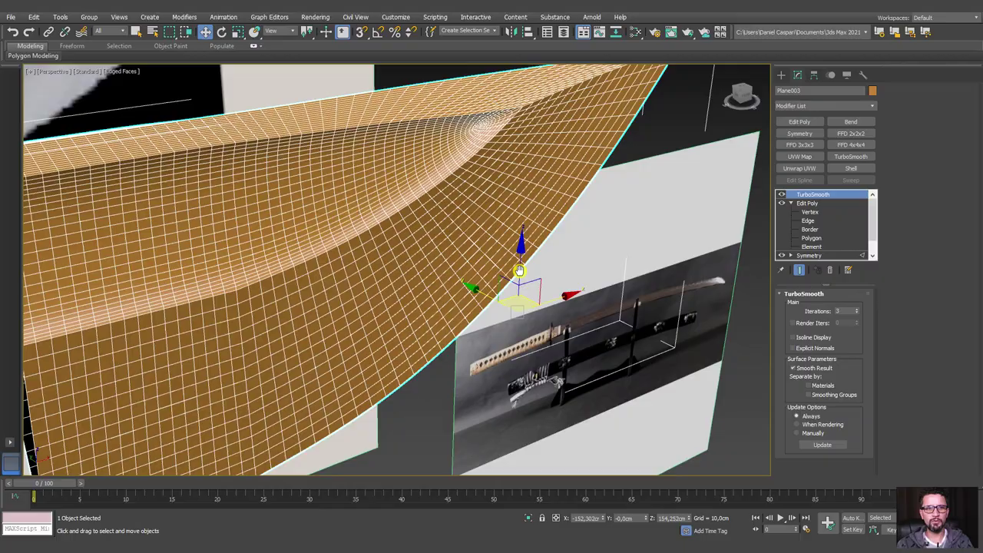
Frame the block's left end in Front view, with TurboSmooth off, at Vertex level.
alt+middle_drag(476, 278, 586, 274)
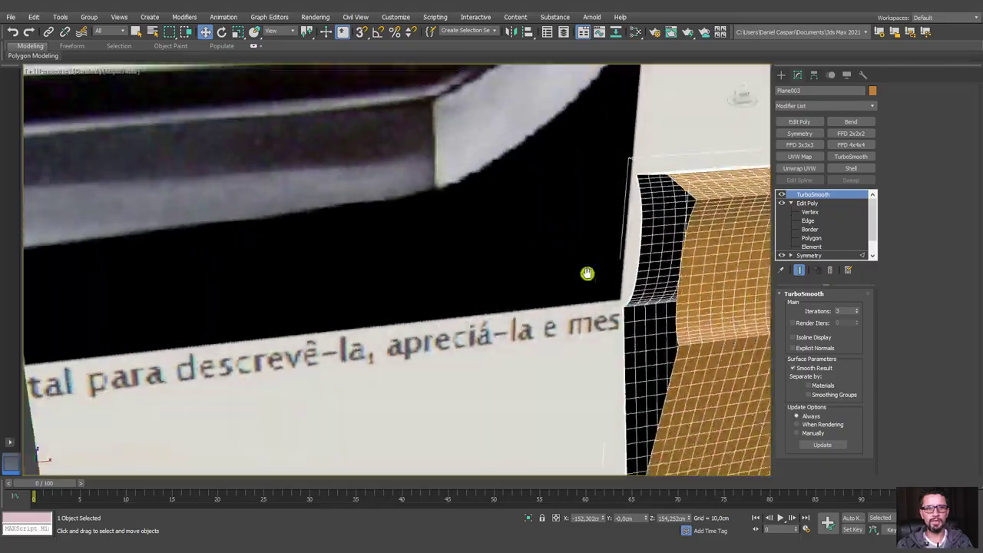
mouse_move(376, 281)
middle_down()
mouse_move(356, 269)
mouse_move(481, 231)
mouse_move(435, 223)
mouse_move(423, 247)
mouse_move(537, 261)
middle_up()
key(f)
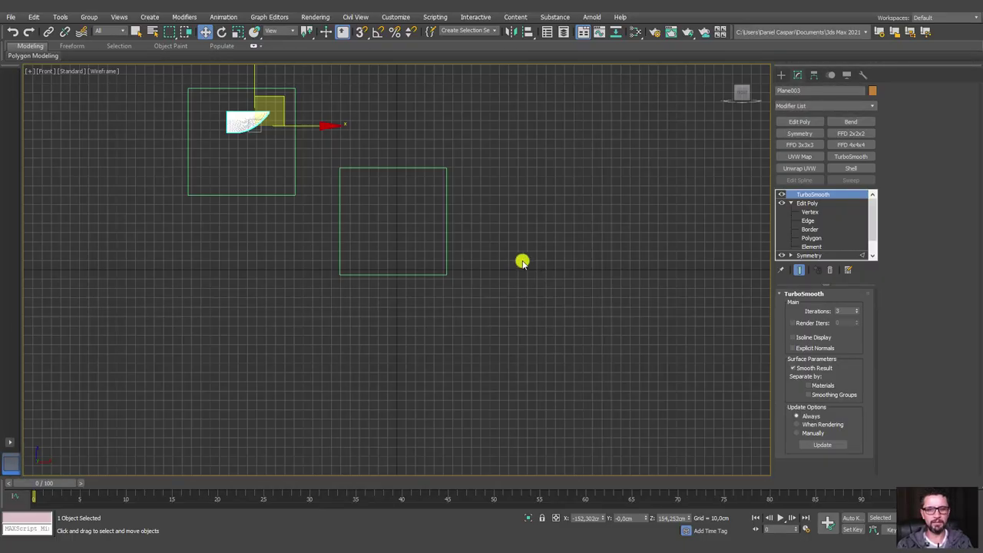
key(z)
middle_drag(430, 235, 455, 292)
key(F3)
middle_drag(358, 211, 467, 259)
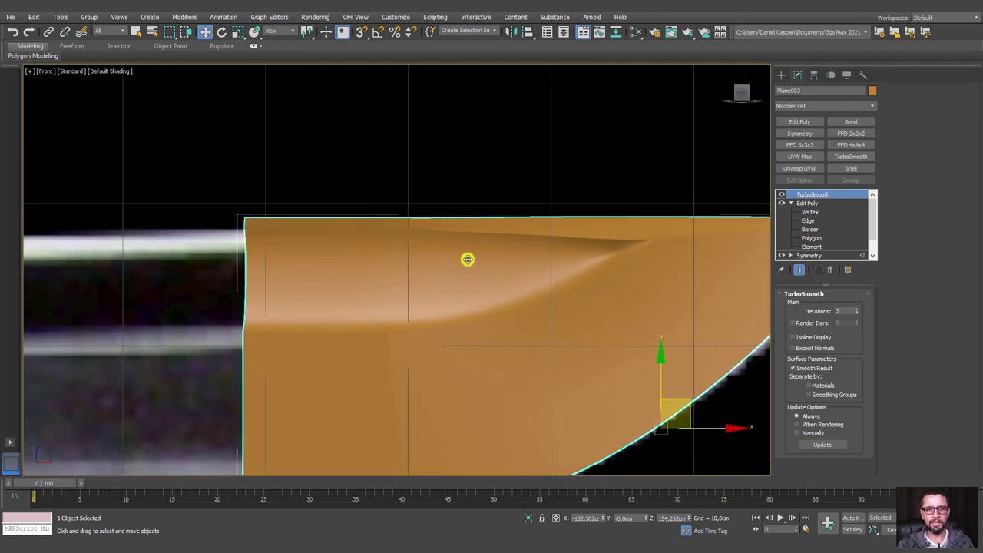
click(781, 193)
click(807, 212)
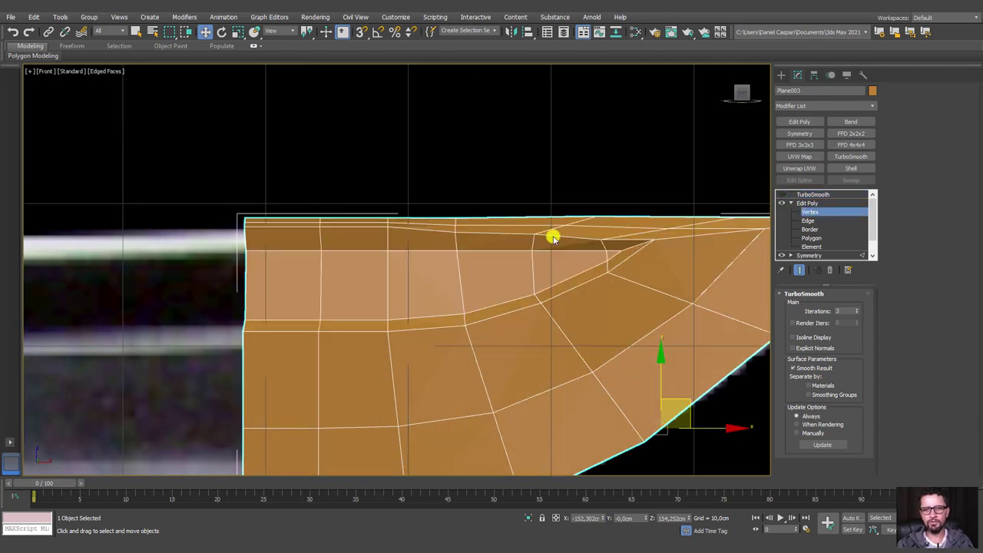
Scale the top-left corner vertices flat in Y so the top edge runs level.
scroll(368, 246, up, 3)
scroll(513, 218, up, 2)
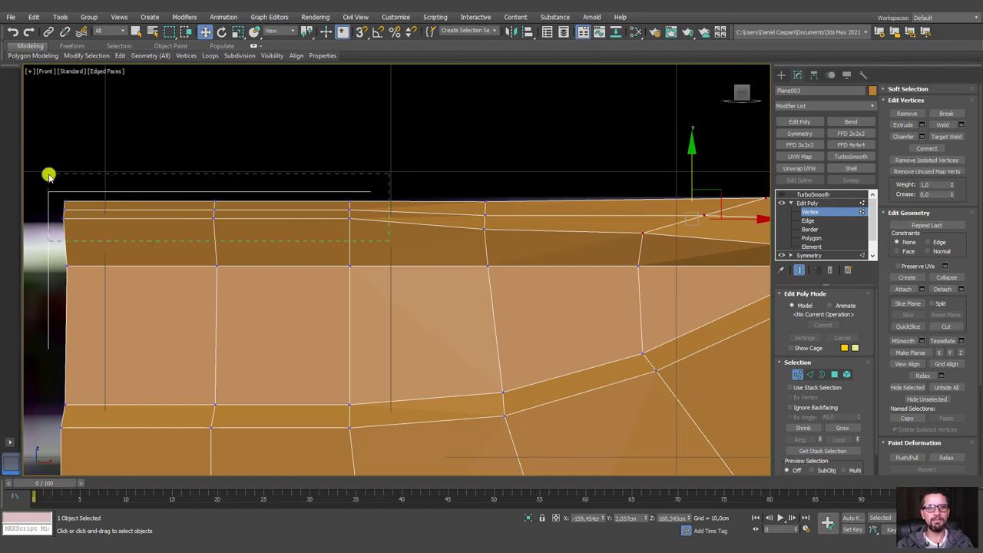
drag(49, 176, 49, 176)
drag(209, 166, 209, 173)
key(r)
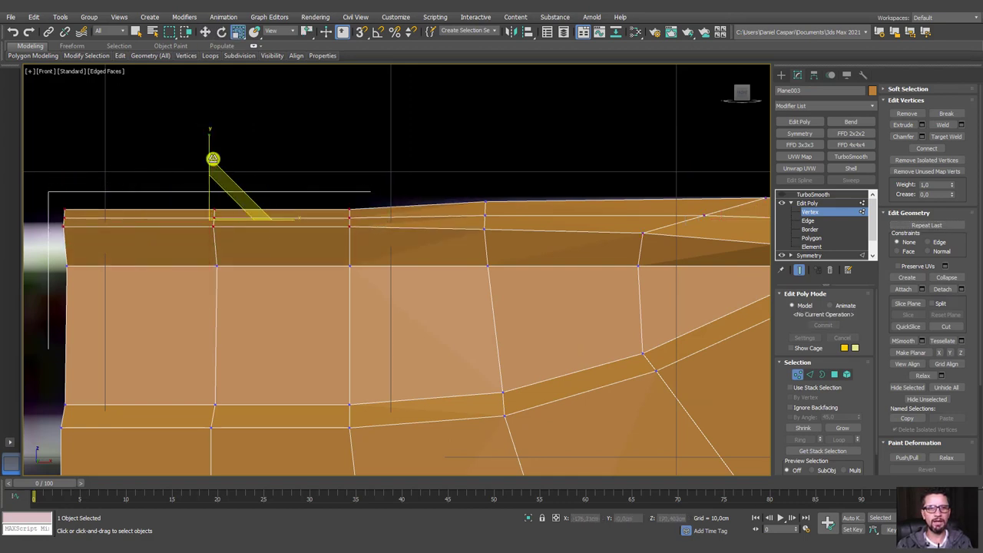
drag(210, 139, 217, 116)
scroll(516, 243, down, 3)
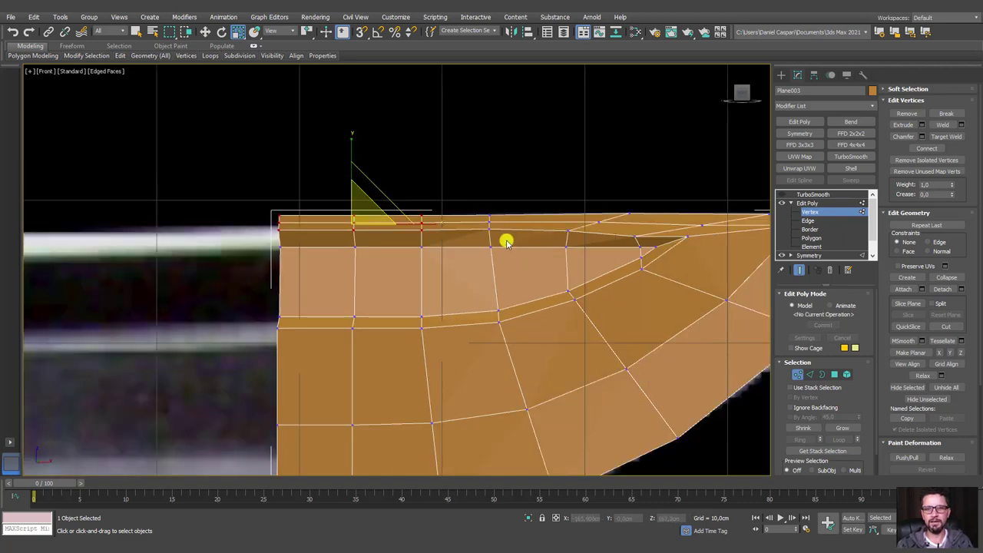
scroll(506, 242, up, 3)
drag(452, 216, 454, 218)
mouse_move(491, 226)
alt+middle_down()
mouse_move(529, 248)
mouse_move(520, 200)
mouse_move(561, 208)
alt+middle_up()
key(w)
Leave Vertex level and turn TurboSmooth back on.
click(807, 202)
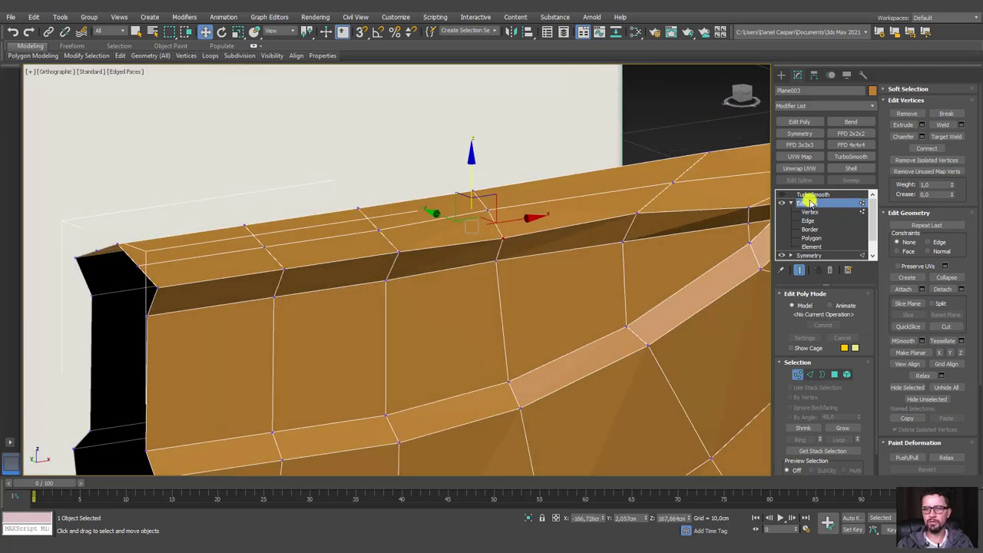
click(812, 194)
click(782, 194)
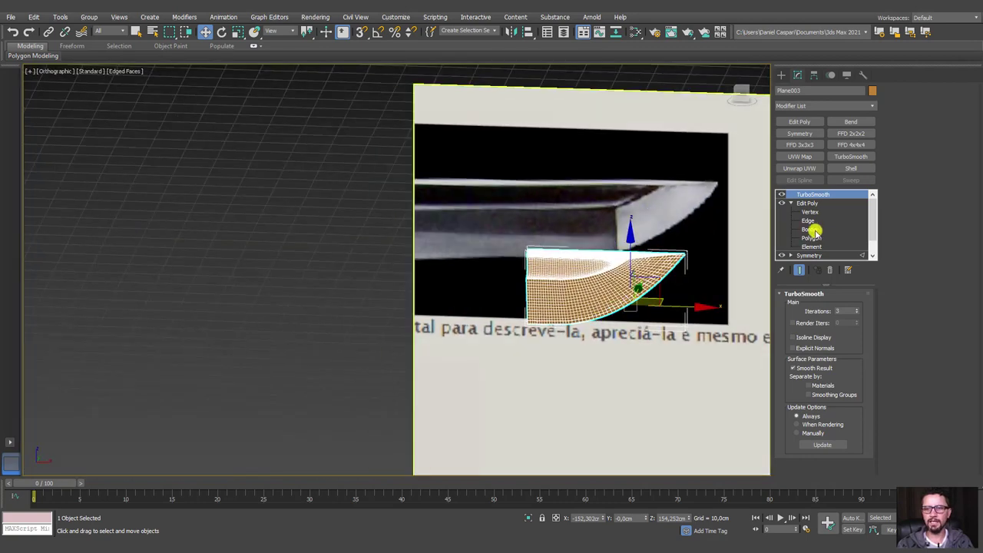
Select the open left border and drag it further left along the blade, viewing the smoothed result.
click(808, 221)
click(808, 228)
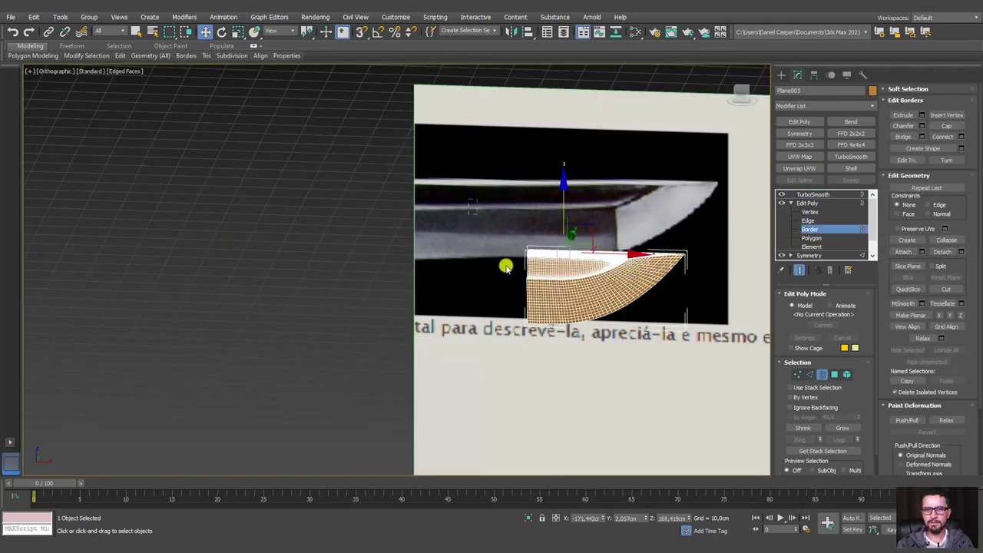
click(532, 318)
shift+drag(566, 269, 457, 264)
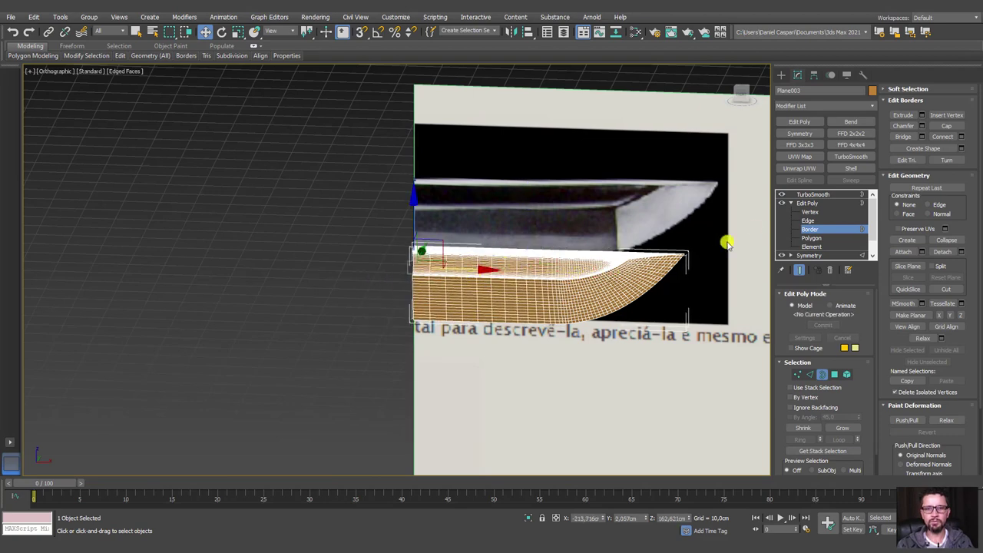
click(813, 194)
scroll(402, 269, down, 5)
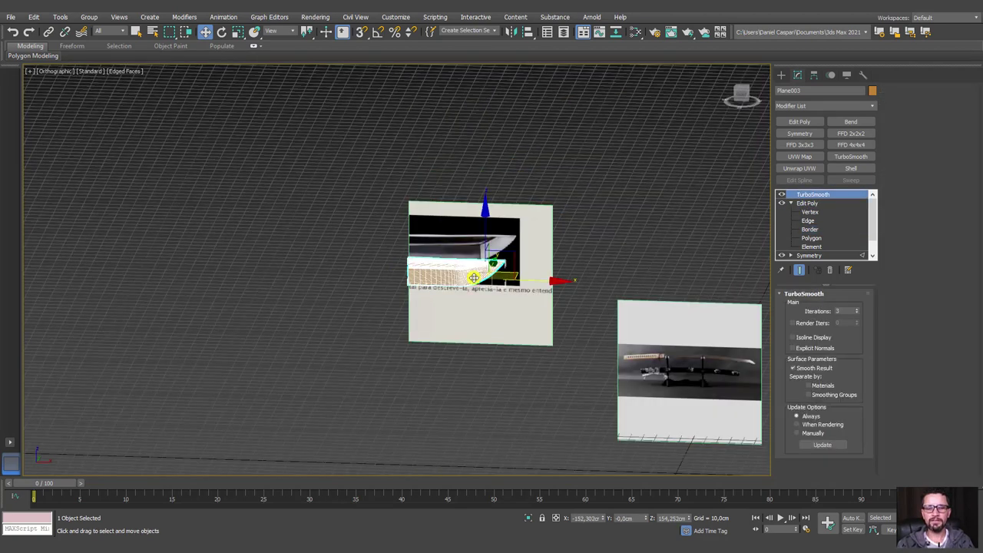
scroll(474, 277, down, 2)
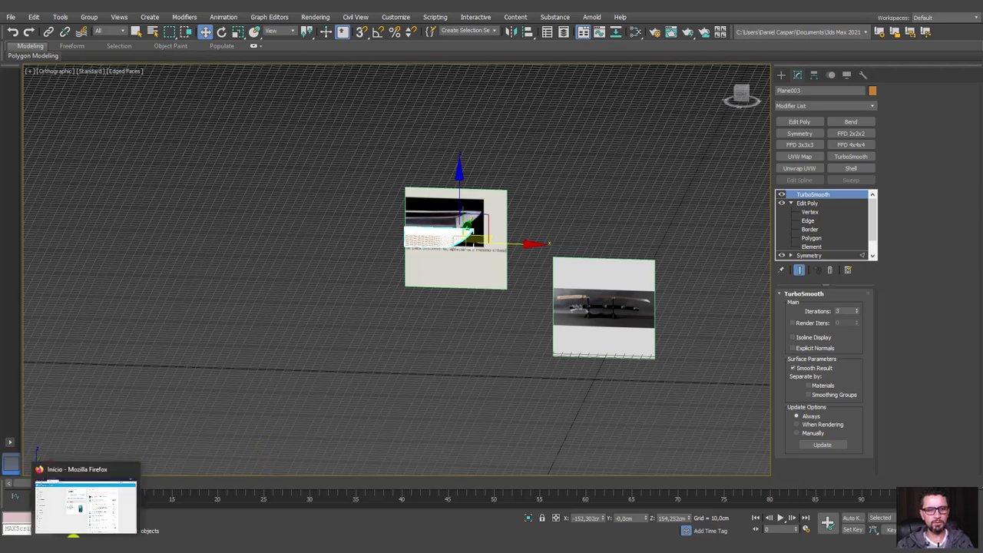
click(31, 522)
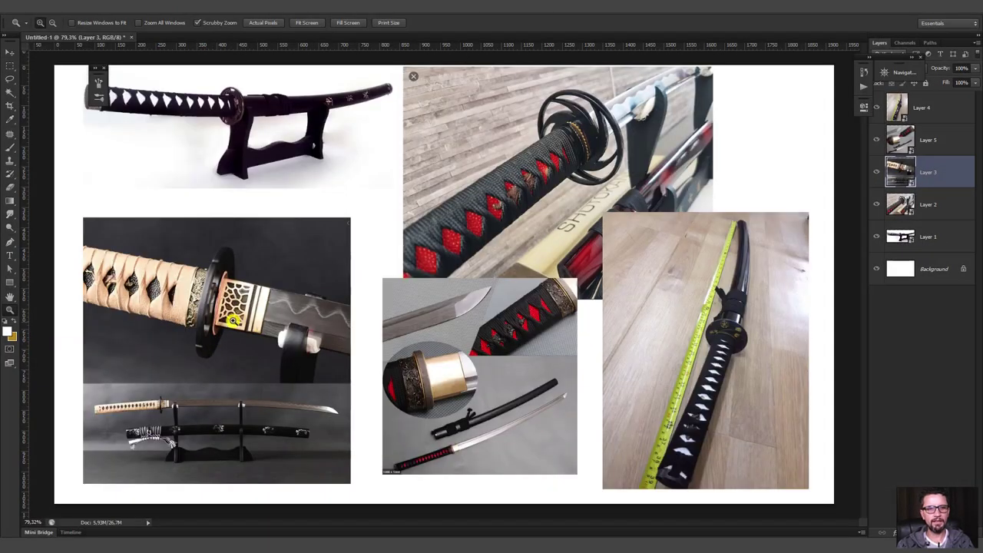
drag(230, 302, 271, 377)
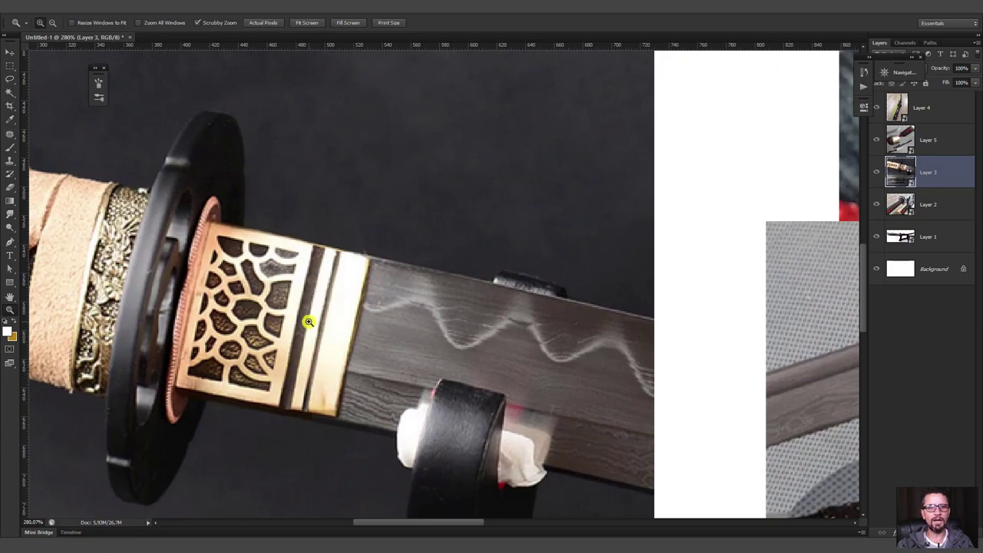
drag(308, 321, 270, 221)
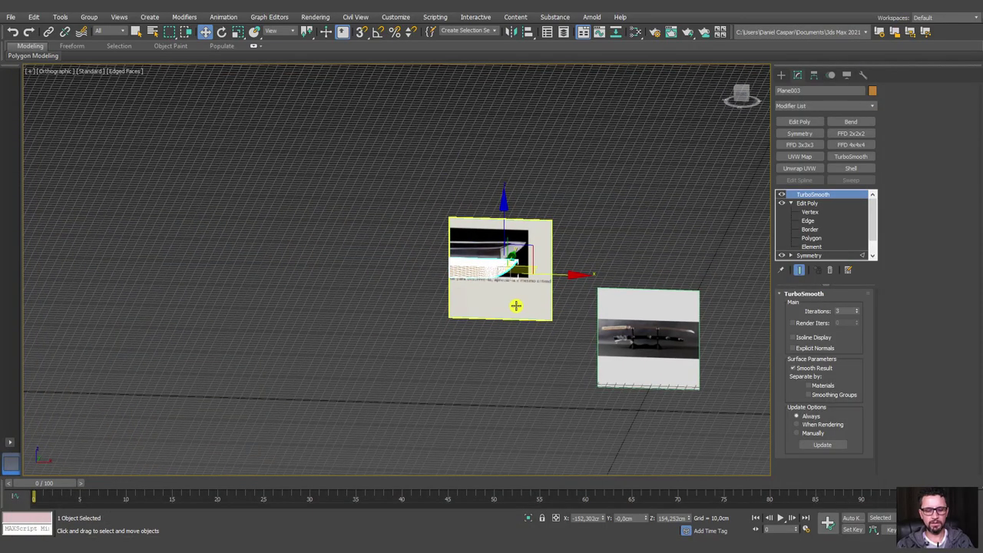
In Front view, select the guard block and slide it left over the reference image.
key(f)
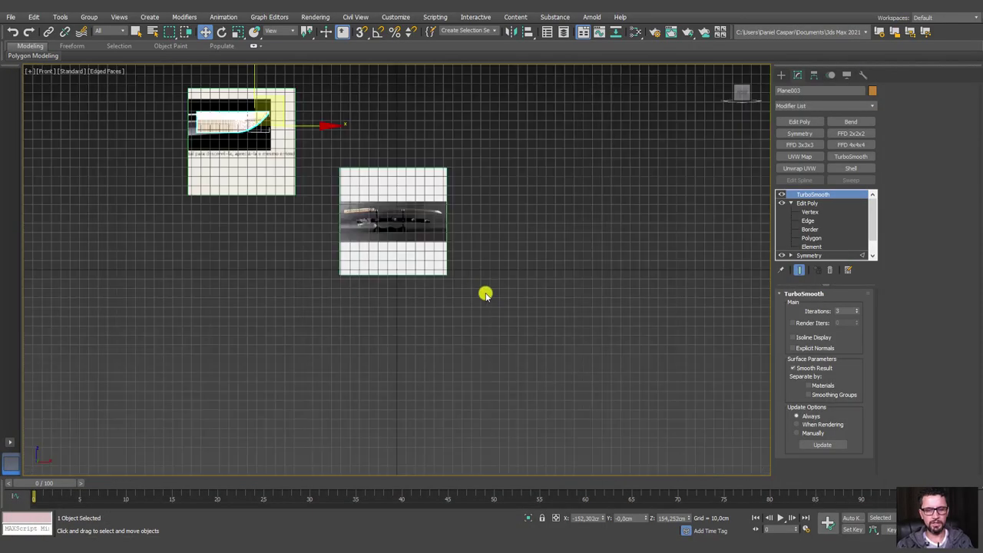
middle_drag(425, 251, 527, 256)
scroll(527, 256, up, 5)
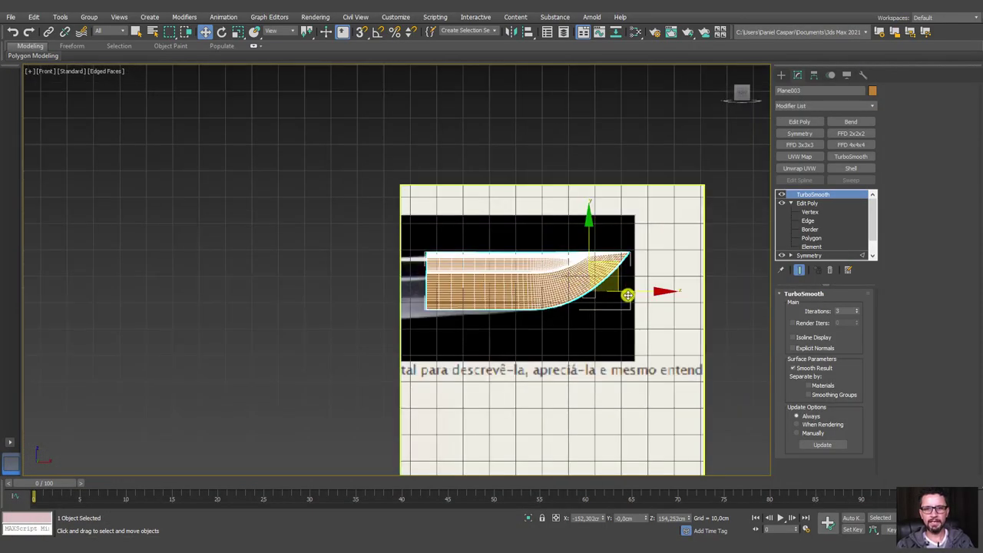
click(609, 297)
click(614, 289)
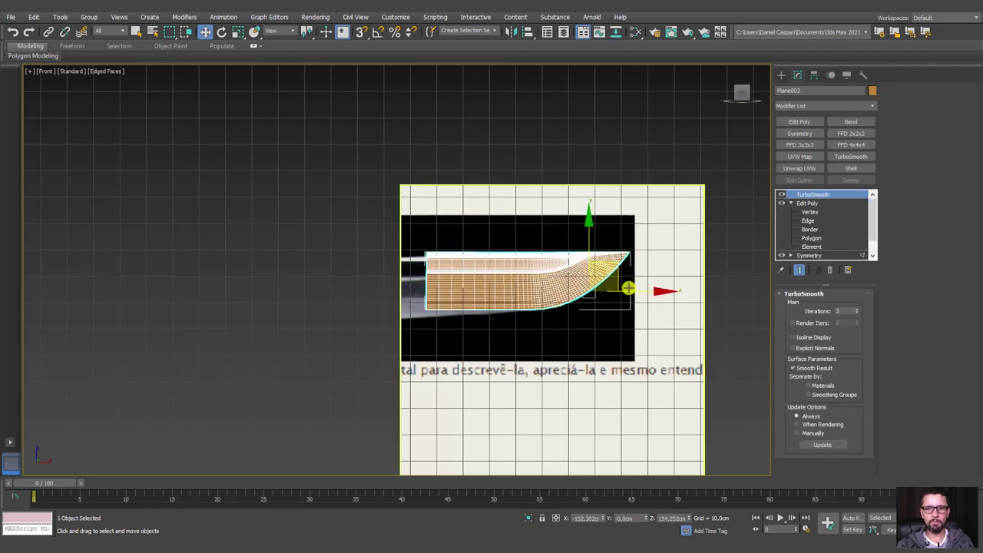
click(611, 287)
click(612, 287)
drag(612, 287, 458, 287)
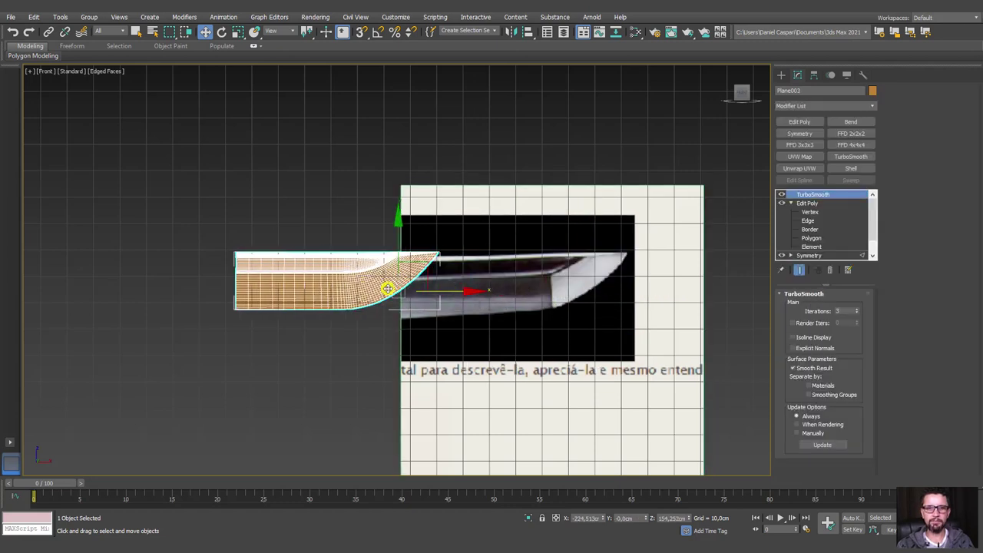
middle_drag(229, 263, 432, 256)
scroll(433, 256, up, 4)
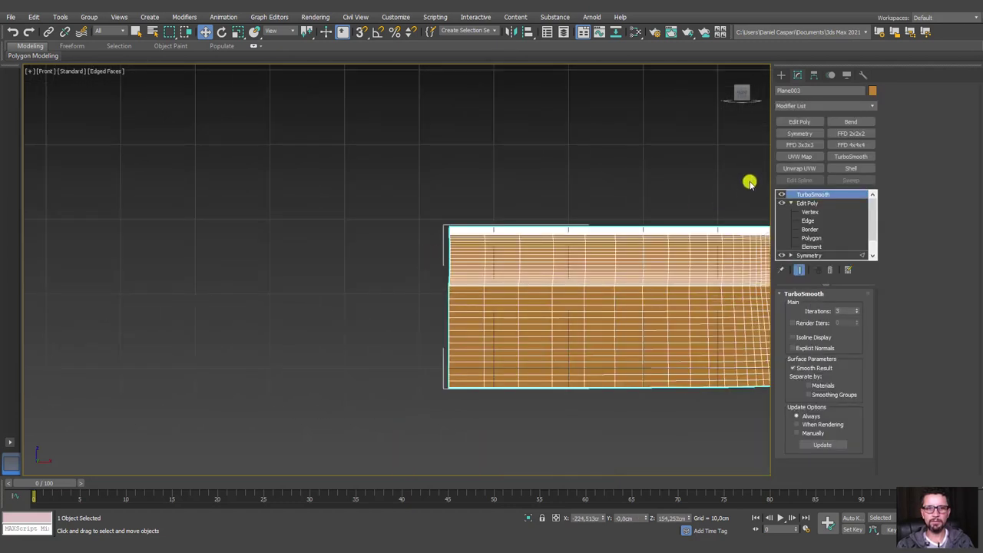
Draw Plane004 beside the block with 6 length and 5 width segments.
click(781, 74)
click(846, 177)
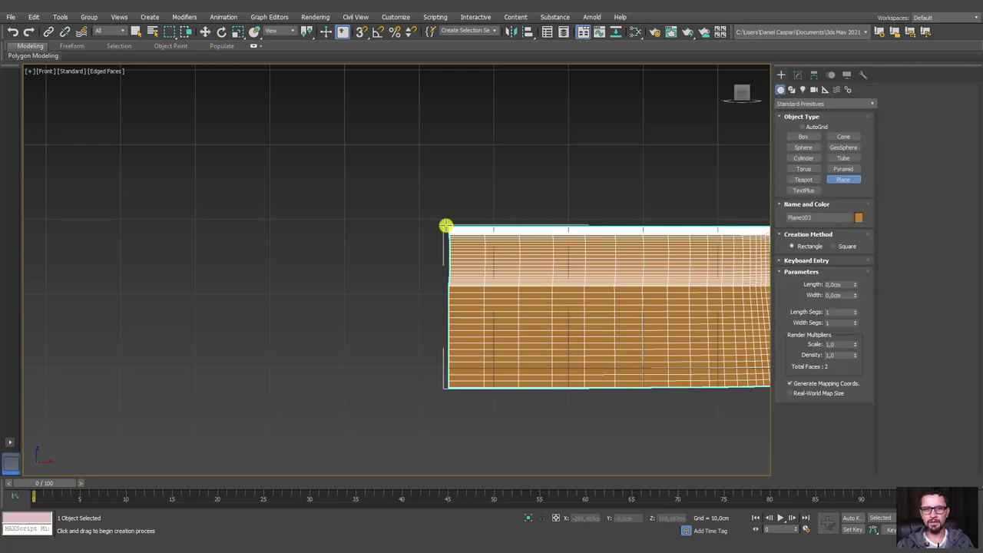
drag(449, 226, 298, 390)
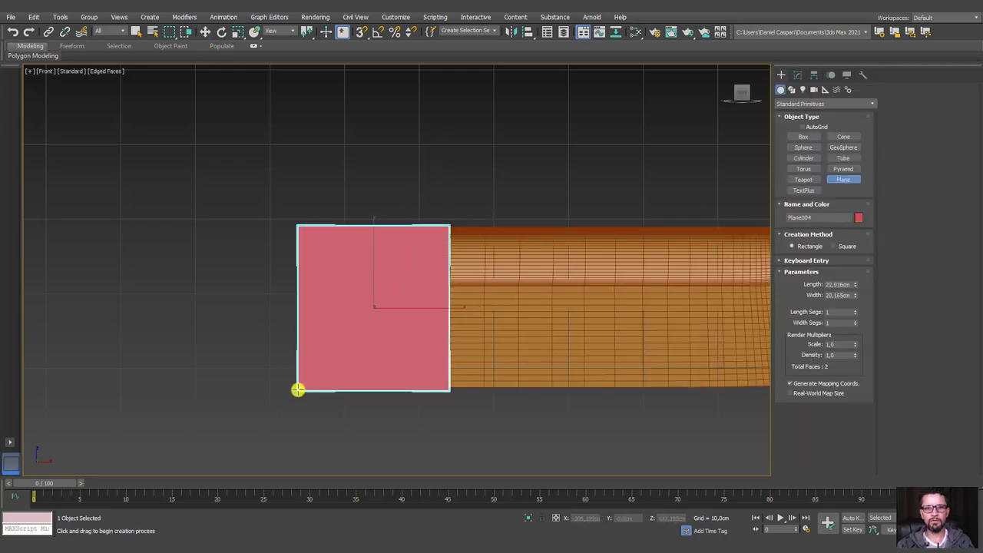
click(855, 310)
click(854, 310)
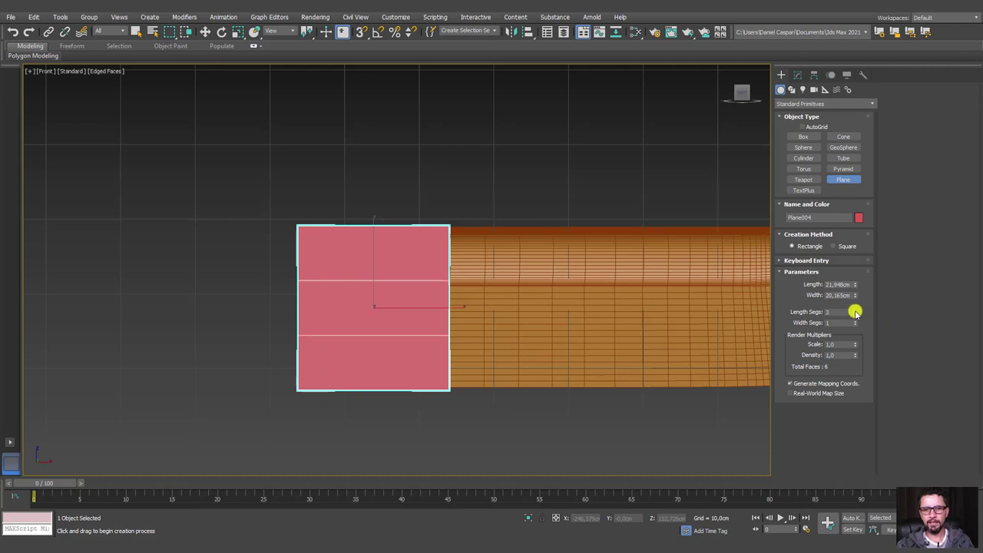
click(854, 310)
click(855, 309)
click(854, 310)
click(855, 320)
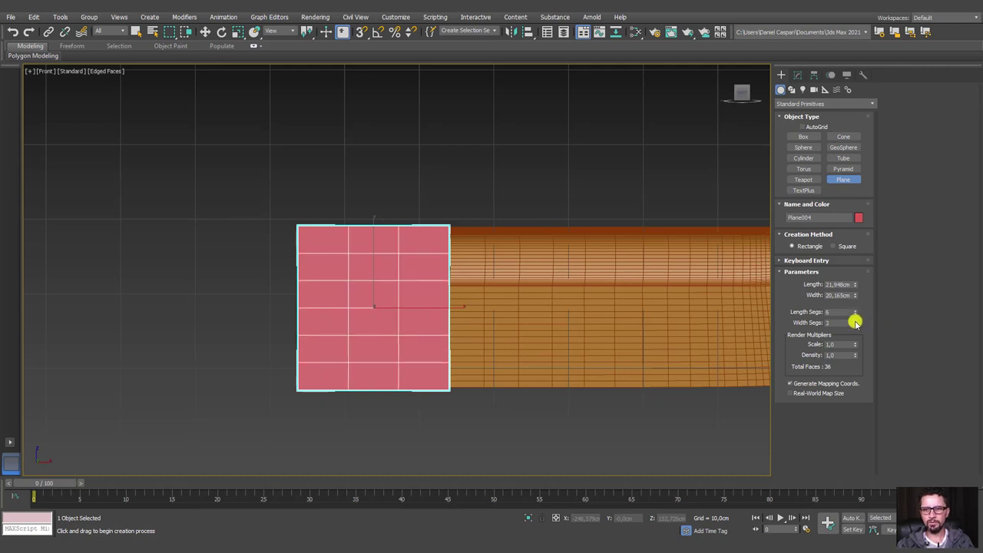
click(854, 320)
click(855, 320)
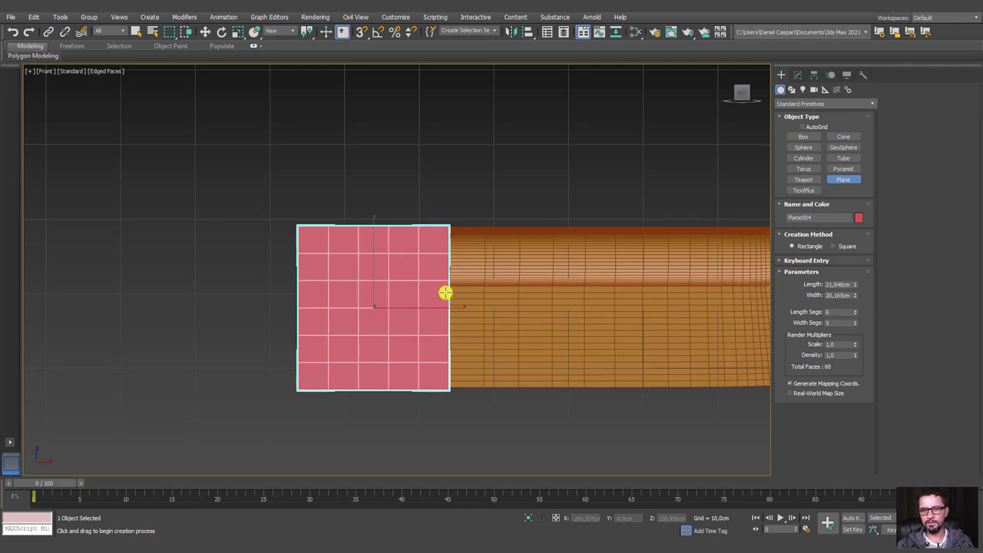
mouse_move(445, 293)
middle_down()
mouse_move(338, 254)
mouse_move(386, 244)
middle_up()
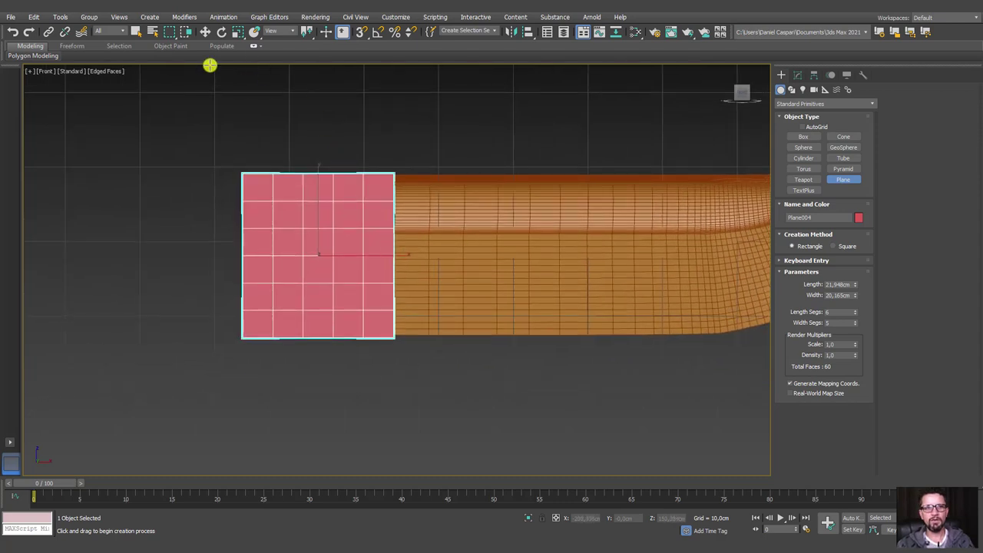
click(798, 75)
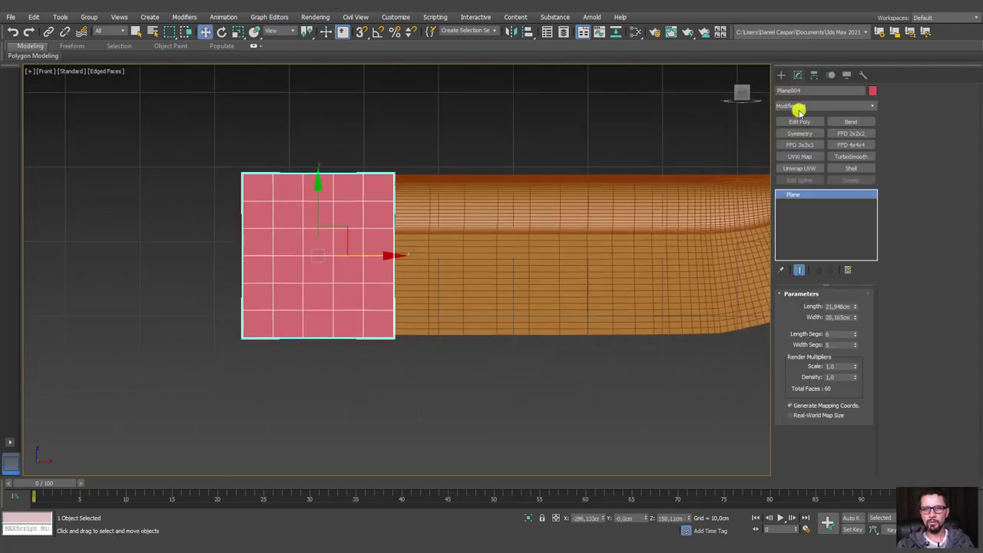
Add an Edit Poly modifier to Plane004 and bring up the Generate Topology panel.
click(795, 122)
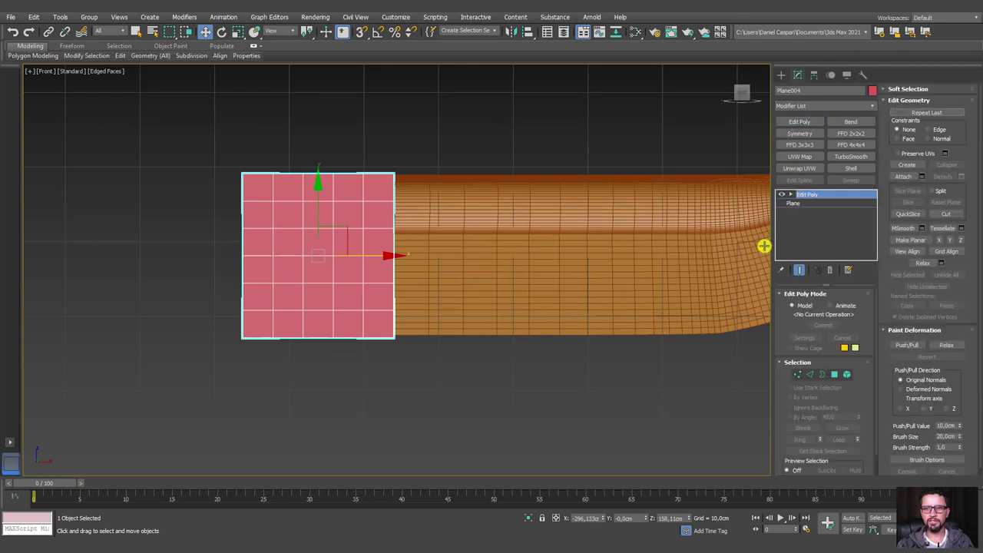
middle_drag(308, 286, 322, 276)
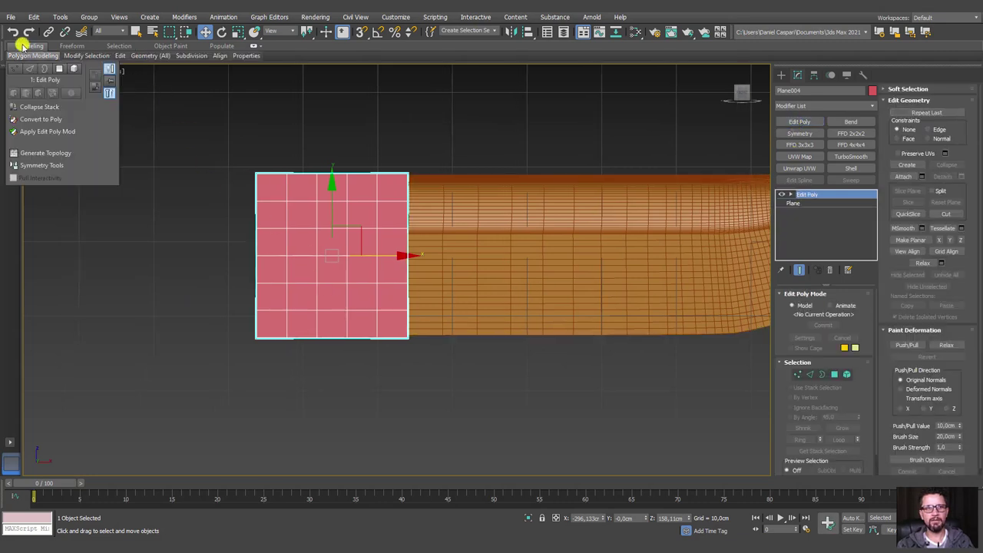
click(253, 45)
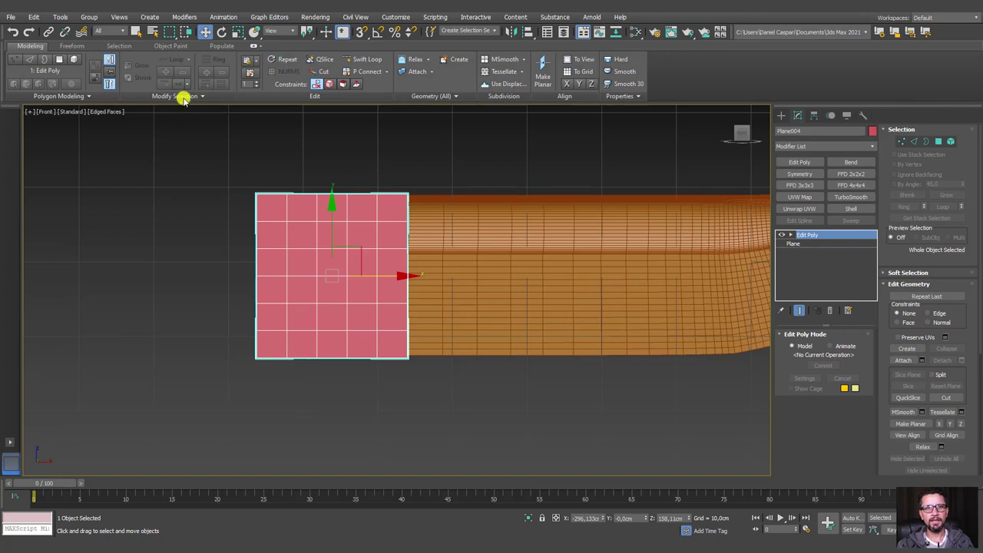
click(64, 98)
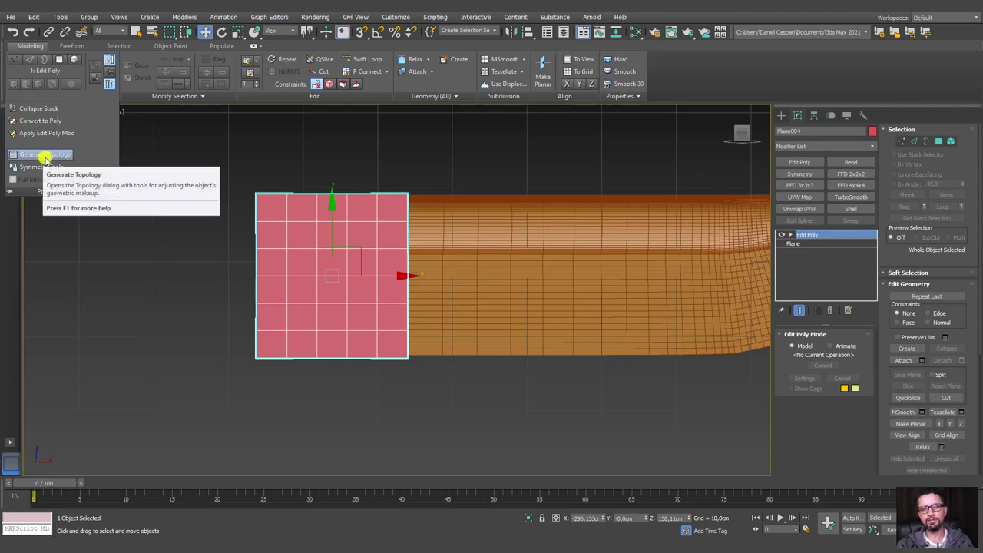
click(42, 156)
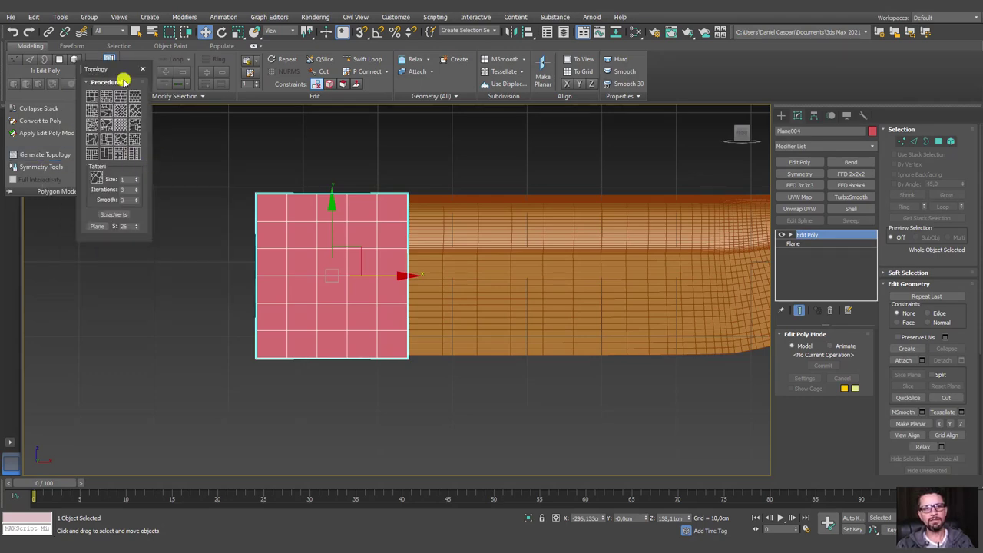
drag(113, 69, 196, 185)
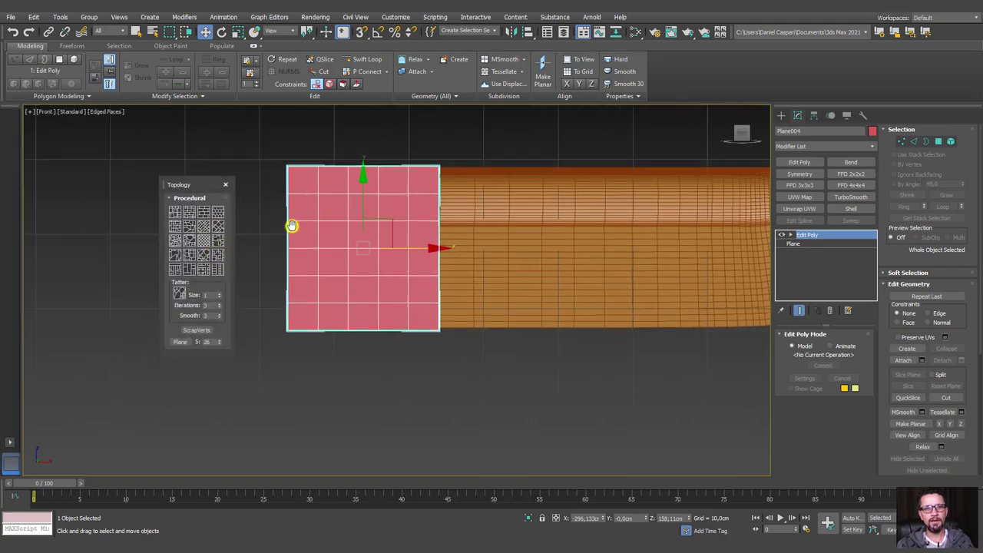
Try several topology presets on the plane, then undo back to the plain grid.
click(172, 239)
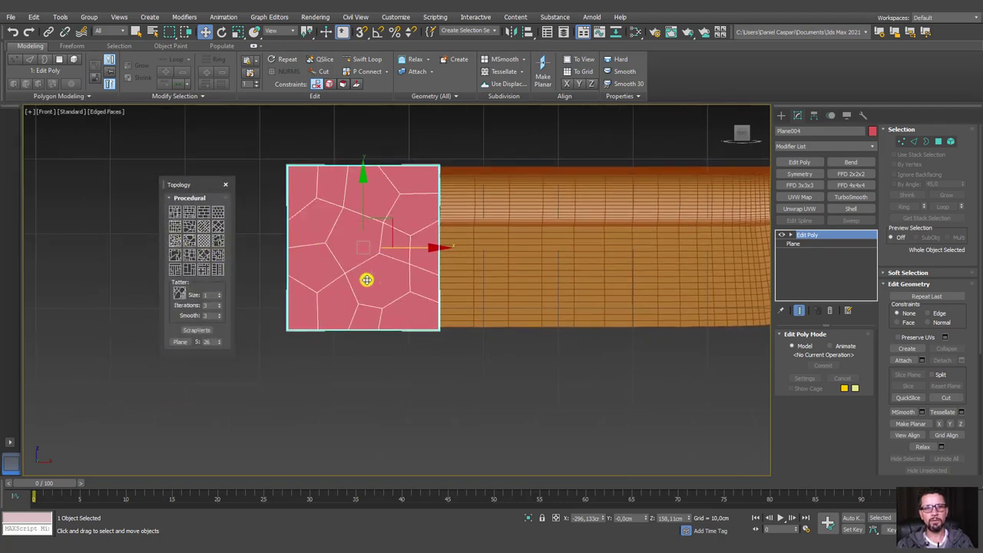
click(191, 244)
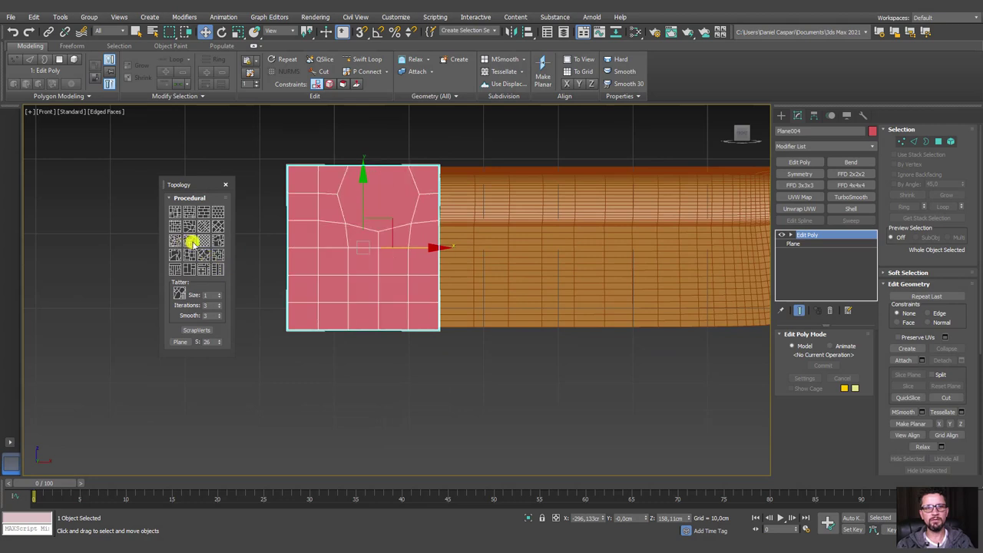
click(202, 242)
click(192, 244)
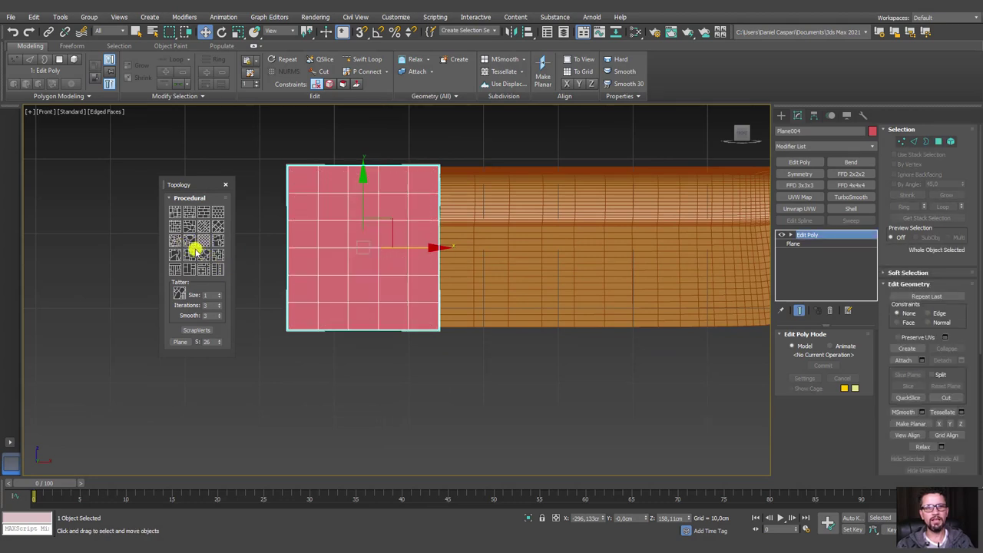
click(189, 256)
click(176, 259)
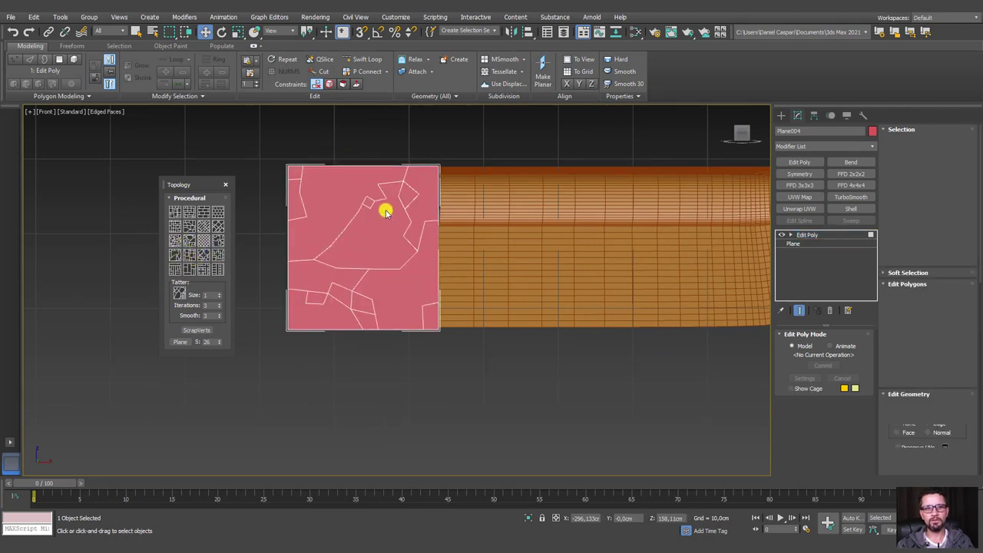
key(ctrl+z)
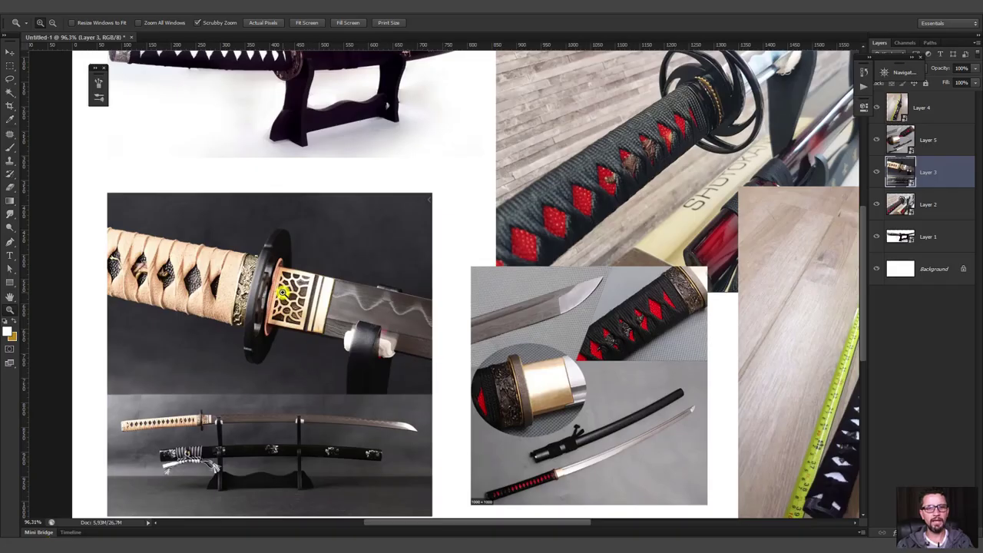
Apply the Voronoi topology preset and select all of the plane's polygons.
mouse_move(283, 292)
mouse_down()
mouse_move(337, 400)
mouse_move(322, 384)
mouse_up()
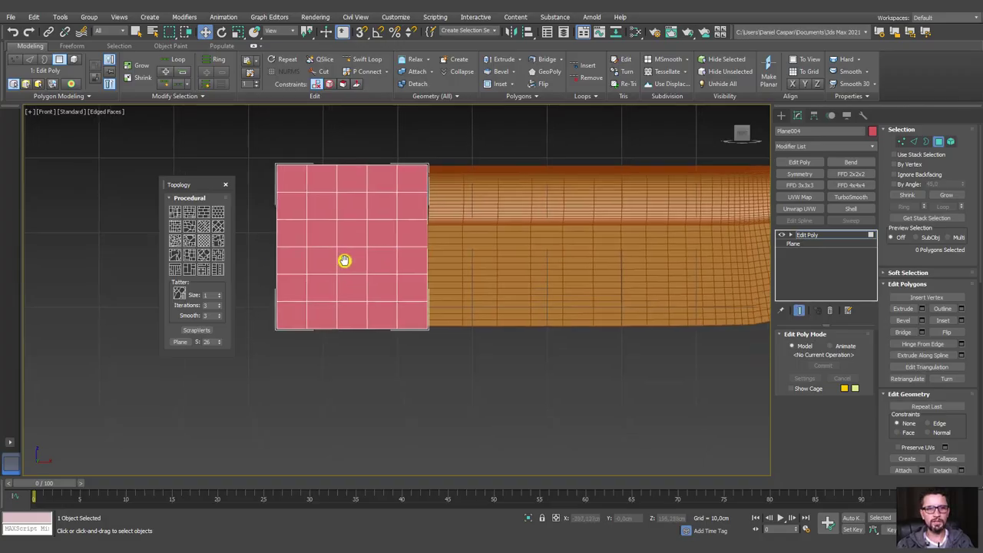
scroll(338, 263, up, 2)
click(173, 241)
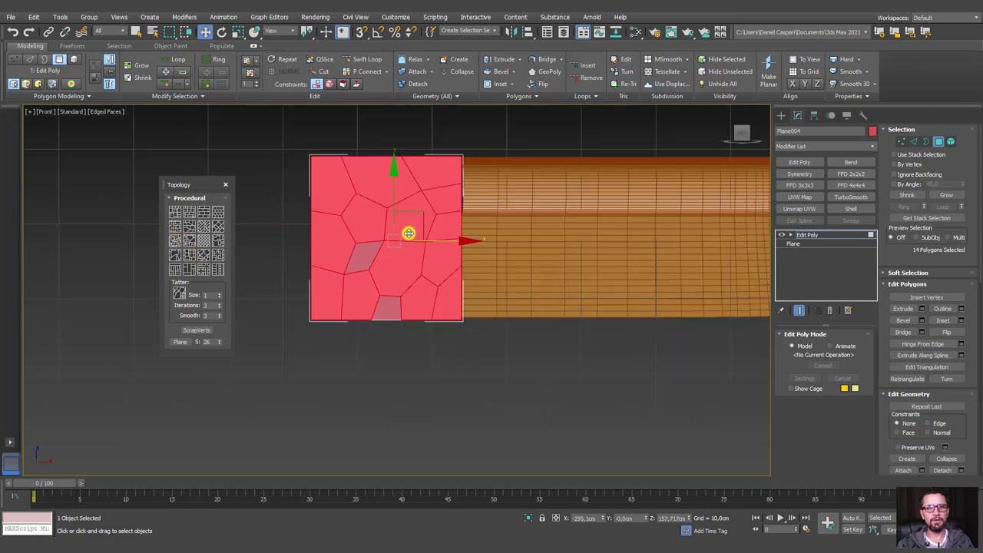
scroll(407, 230, down, 1)
scroll(450, 340, down, 1)
key(ctrl+a)
scroll(361, 235, up, 1)
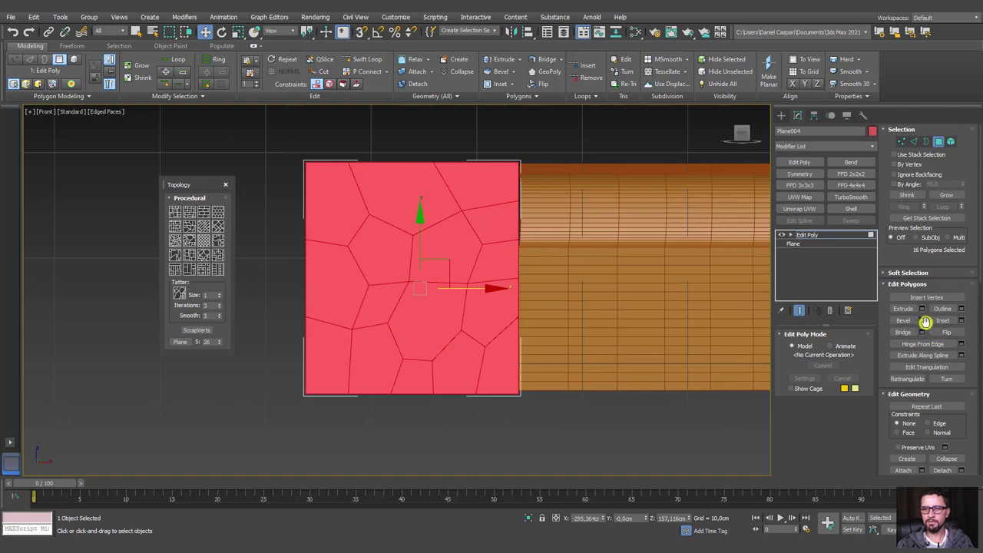
Inset all cells By Polygon at 1.534cm, then delete the inner polygons.
click(961, 320)
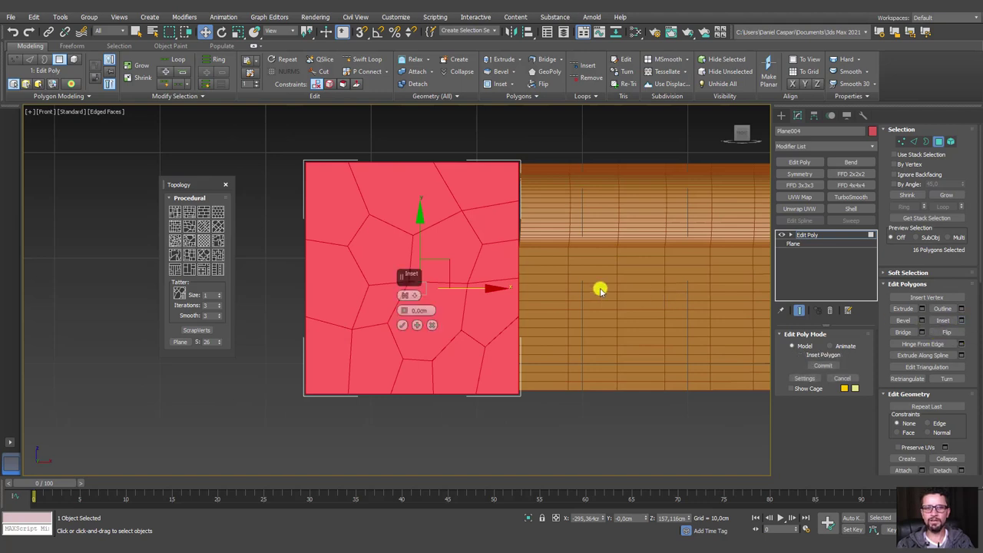
drag(405, 309, 413, 302)
click(411, 298)
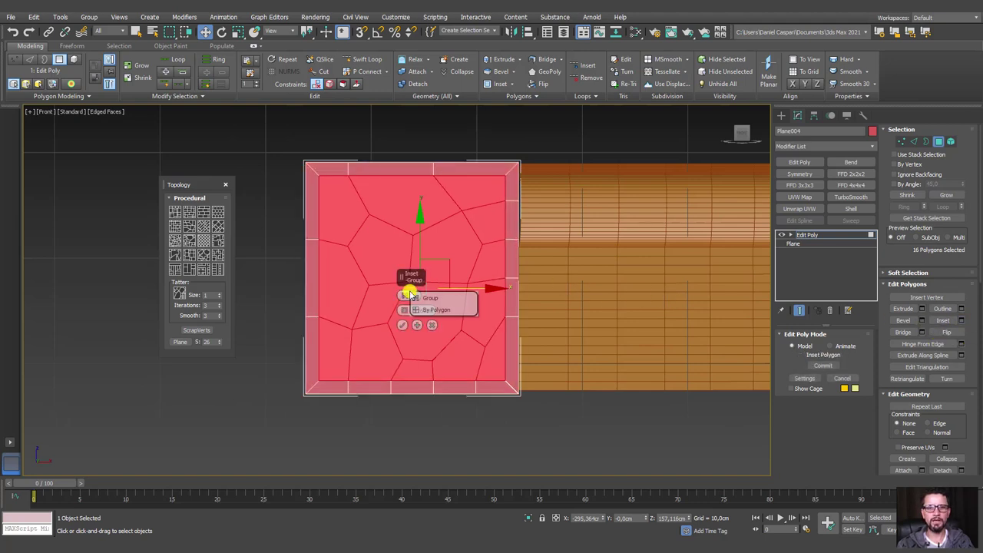
click(430, 310)
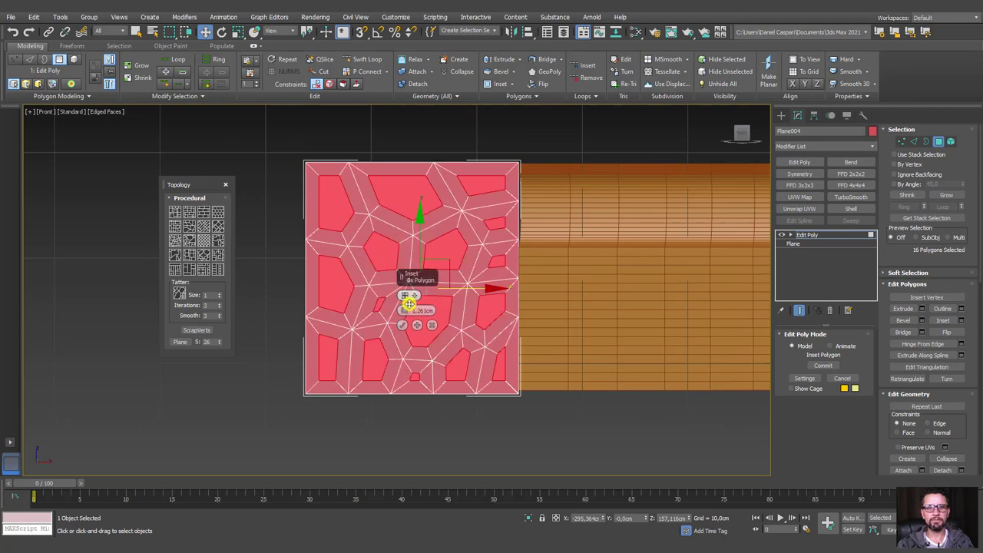
drag(407, 309, 410, 312)
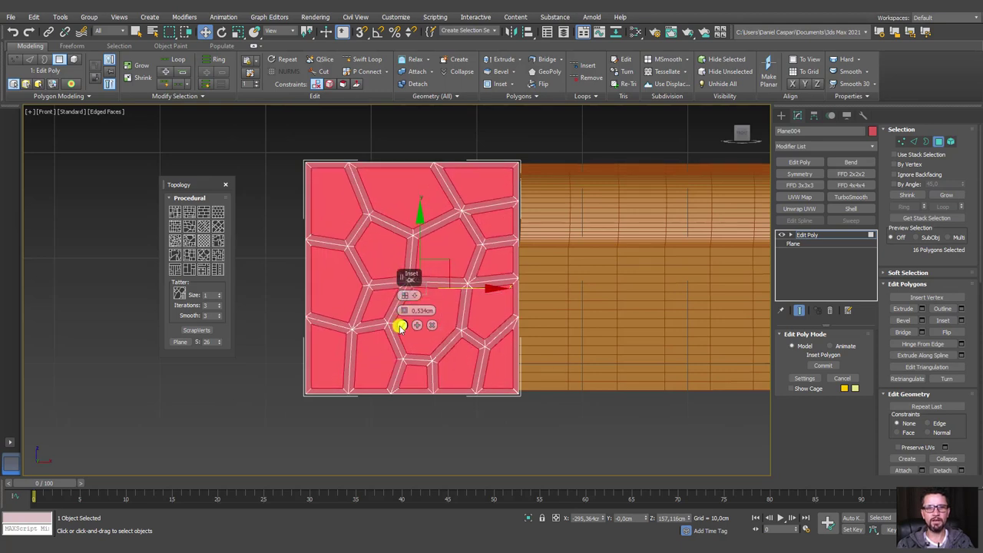
click(402, 325)
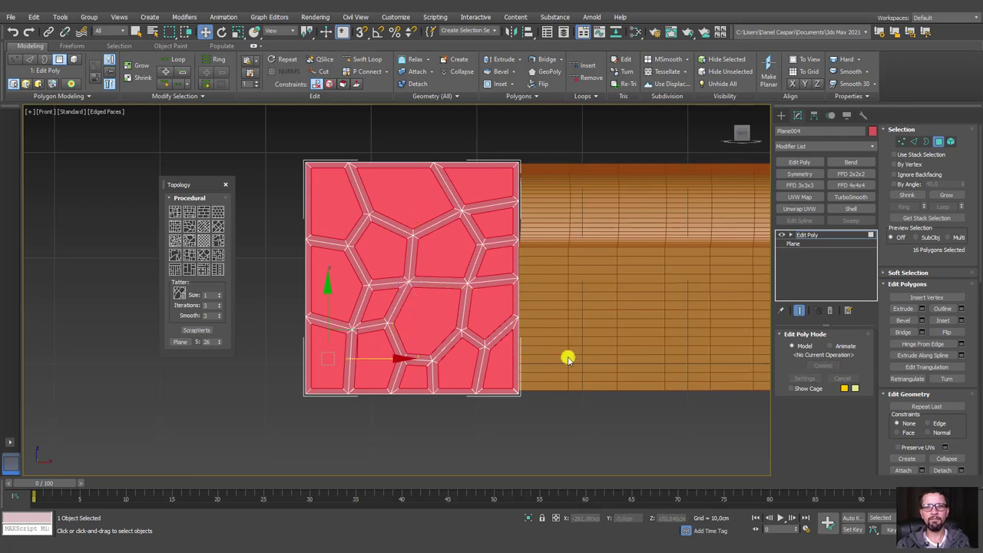
key(Delete)
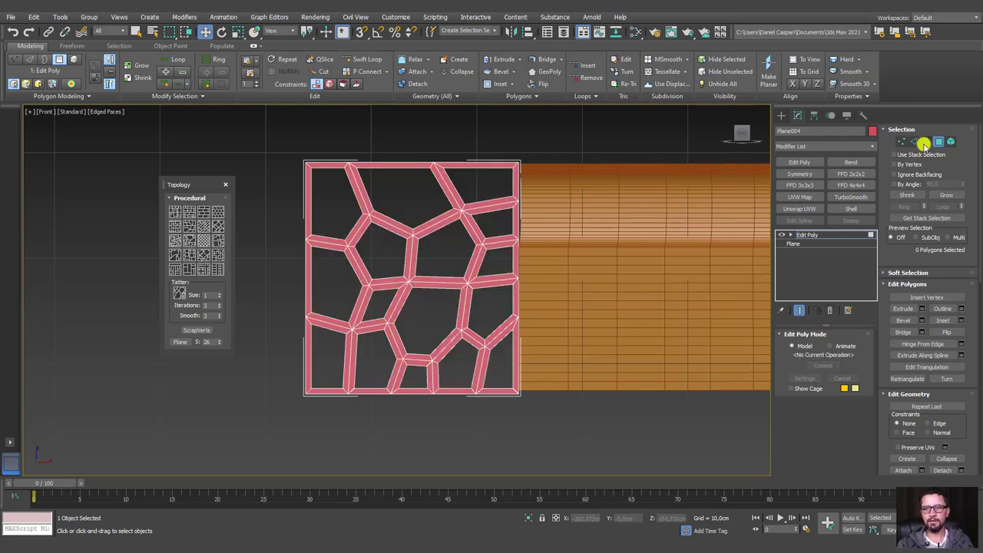
click(924, 143)
middle_drag(568, 164, 575, 167)
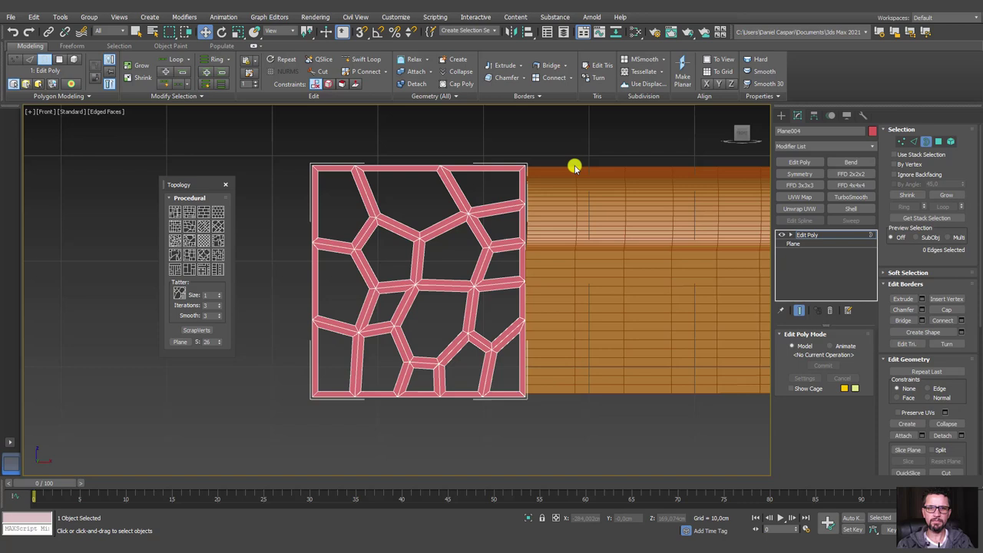
Scale Plane004's outer border slightly outward to enlarge the frame.
click(522, 175)
key(r)
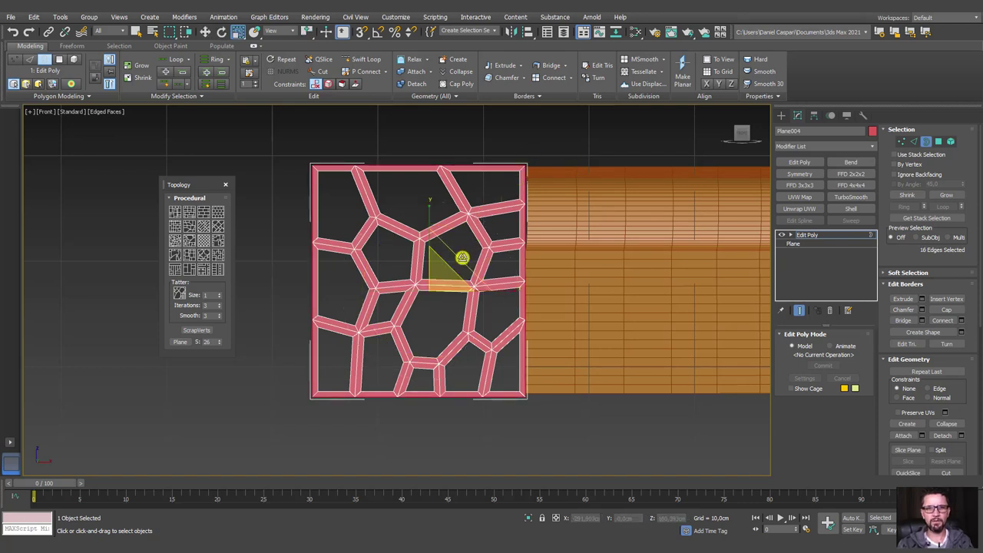
drag(464, 260, 464, 262)
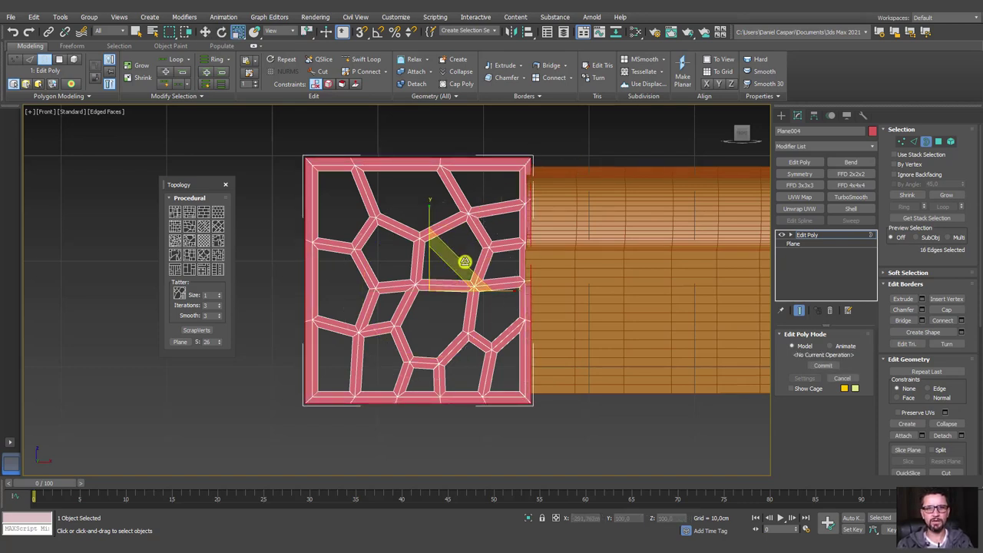
click(804, 234)
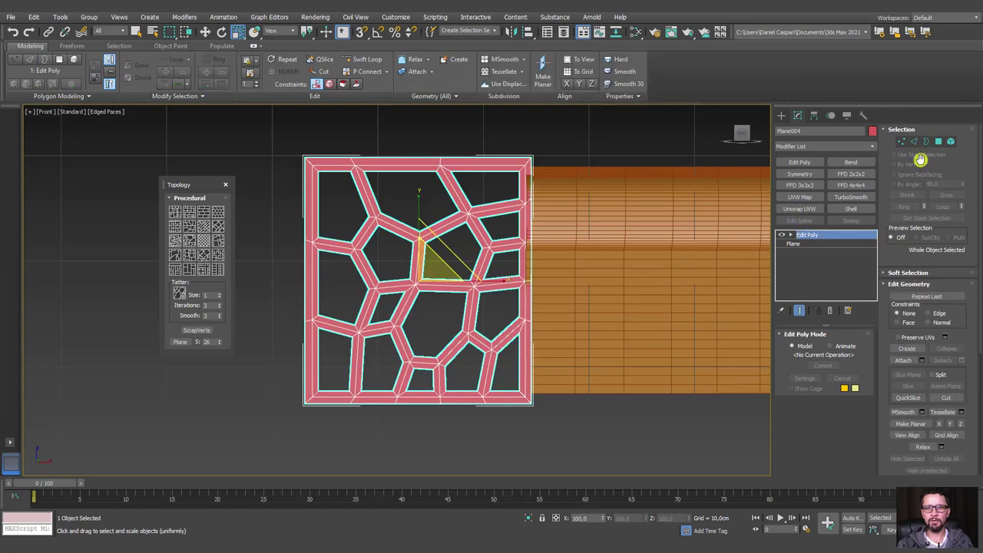
Select edges along the lattice bars and connect them with 2 new cross segments.
click(912, 143)
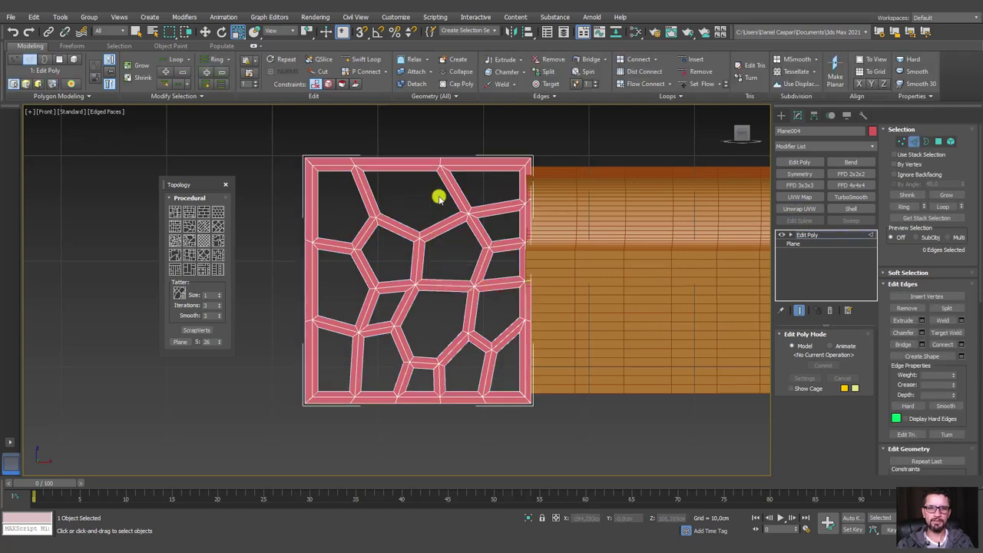
click(431, 235)
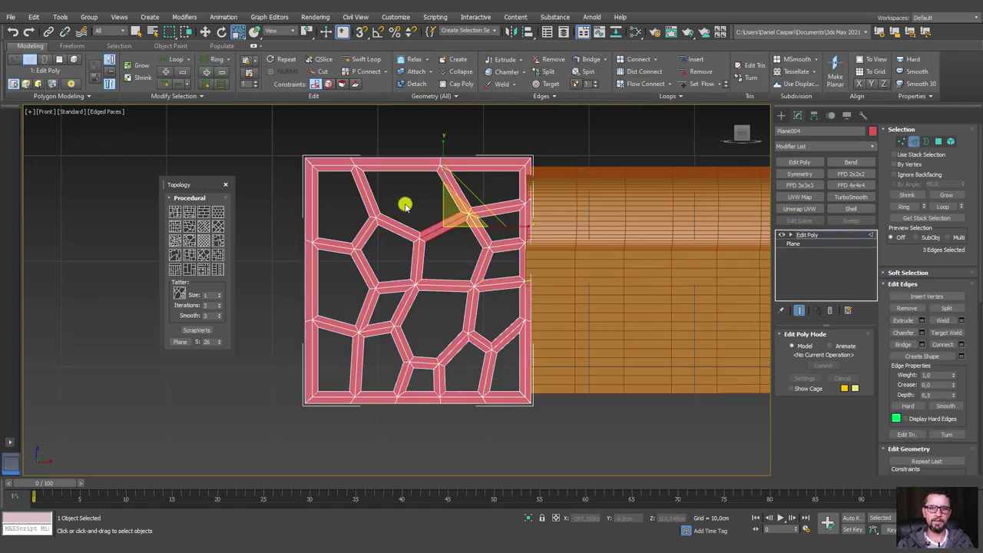
ctrl+click(393, 228)
ctrl+click(366, 196)
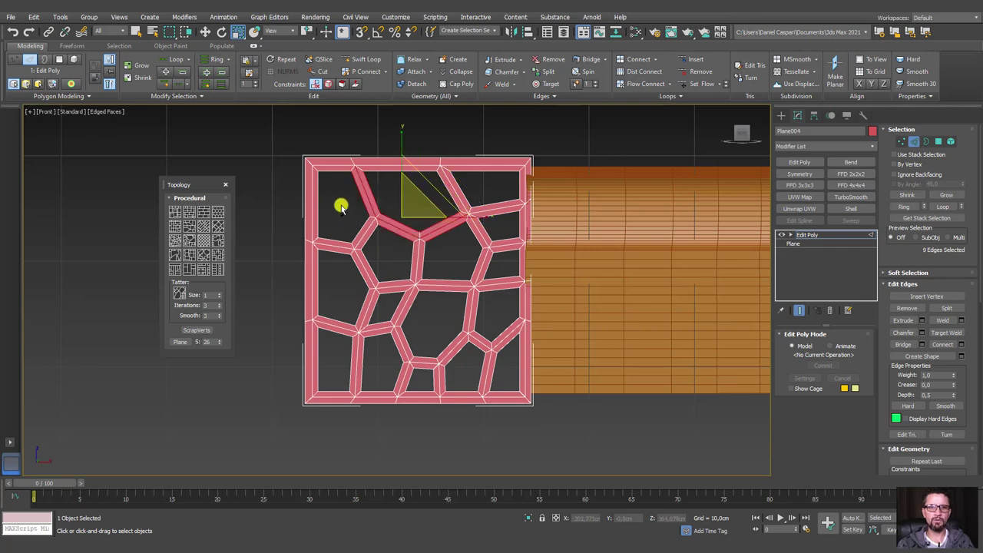
drag(169, 32, 171, 97)
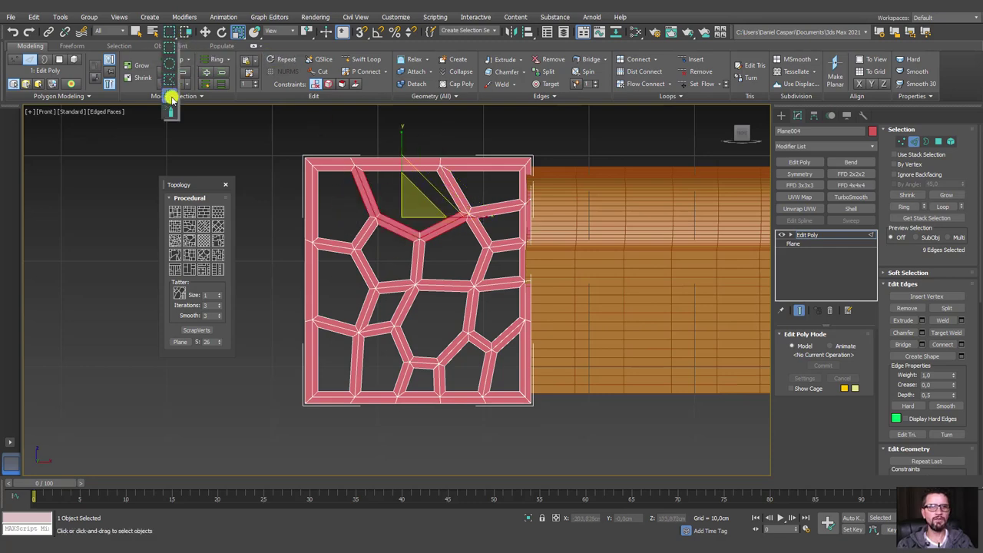
scroll(318, 195, up, 3)
ctrl+drag(340, 232, 371, 343)
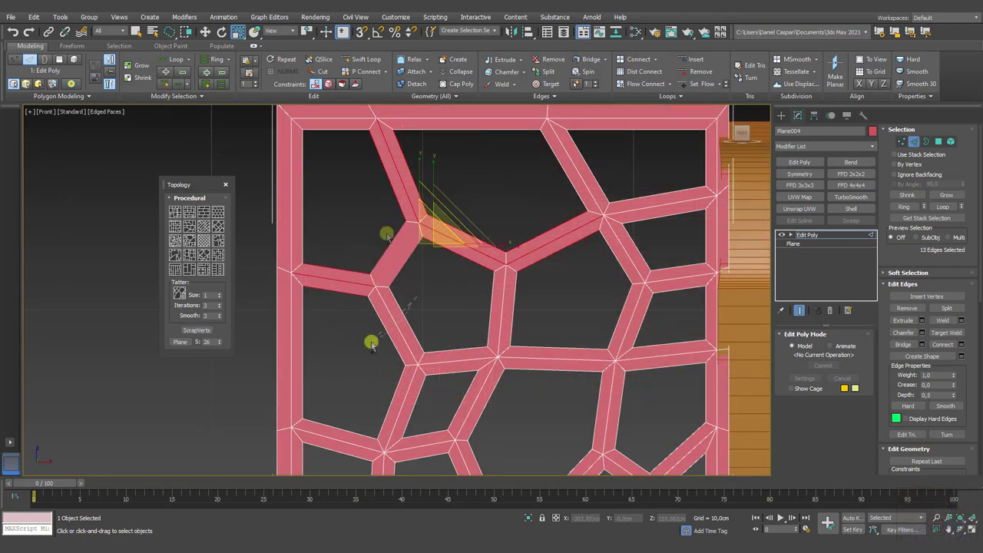
scroll(620, 217, down, 2)
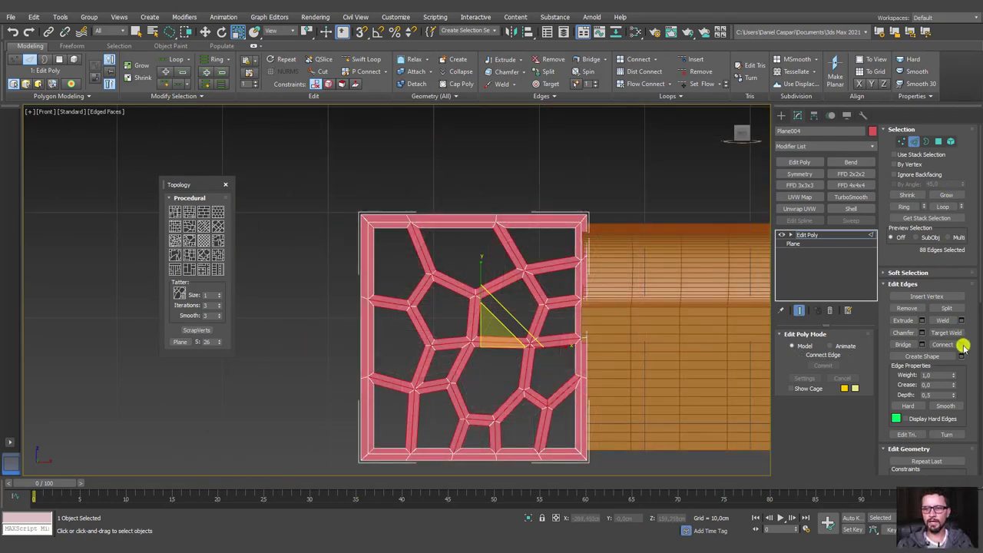
click(961, 345)
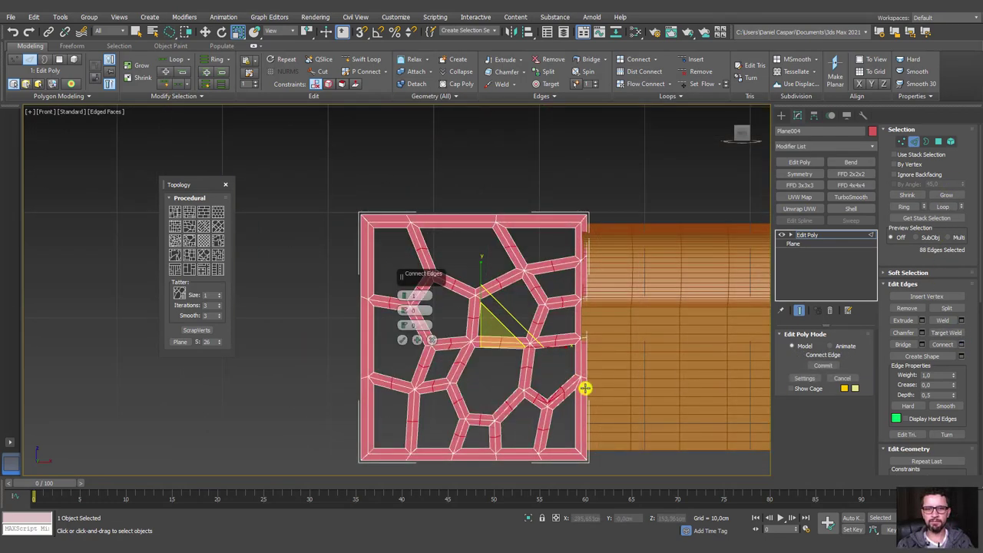
scroll(430, 318, up, 1)
scroll(408, 302, up, 2)
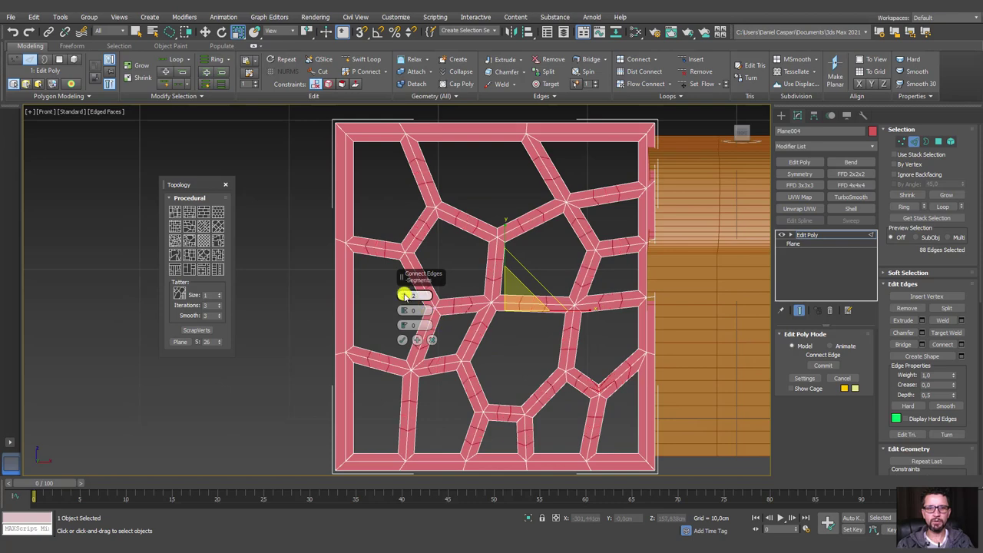
click(402, 339)
Add the frame's left and right outer border edges to the selection, then leave edge mode.
click(351, 224)
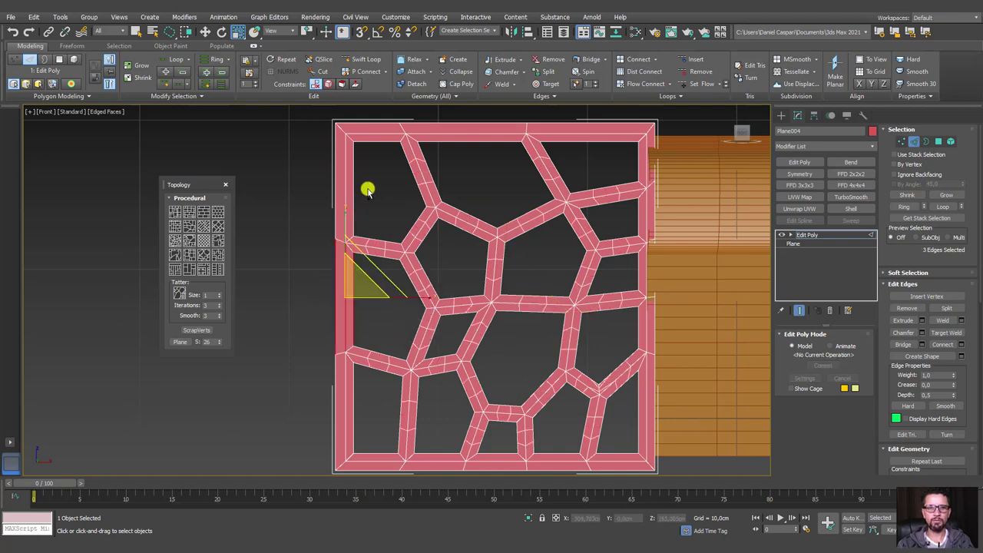
ctrl+click(478, 143)
ctrl+click(470, 118)
middle_drag(614, 190, 456, 209)
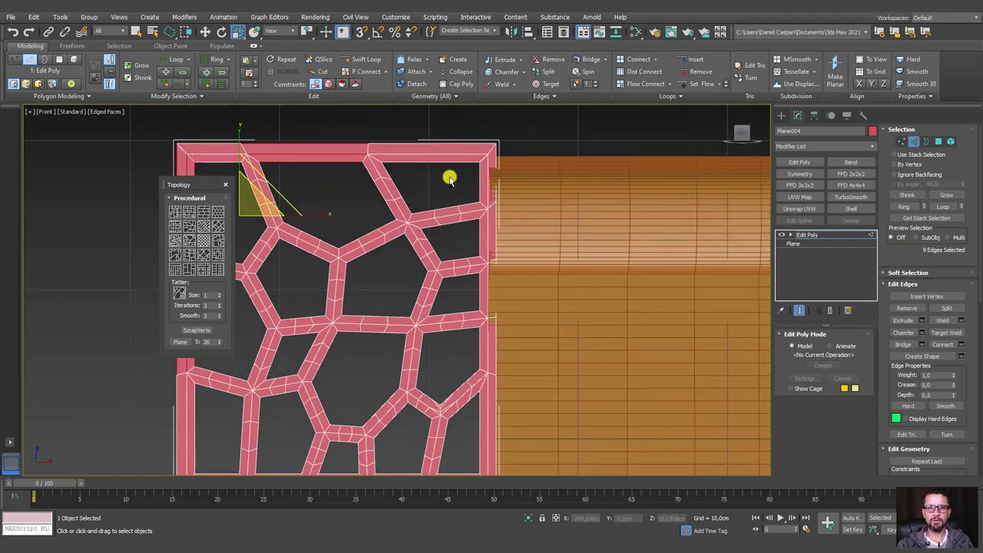
ctrl+click(279, 184)
mouse_move(279, 185)
middle_down()
mouse_move(446, 281)
mouse_move(381, 327)
middle_up()
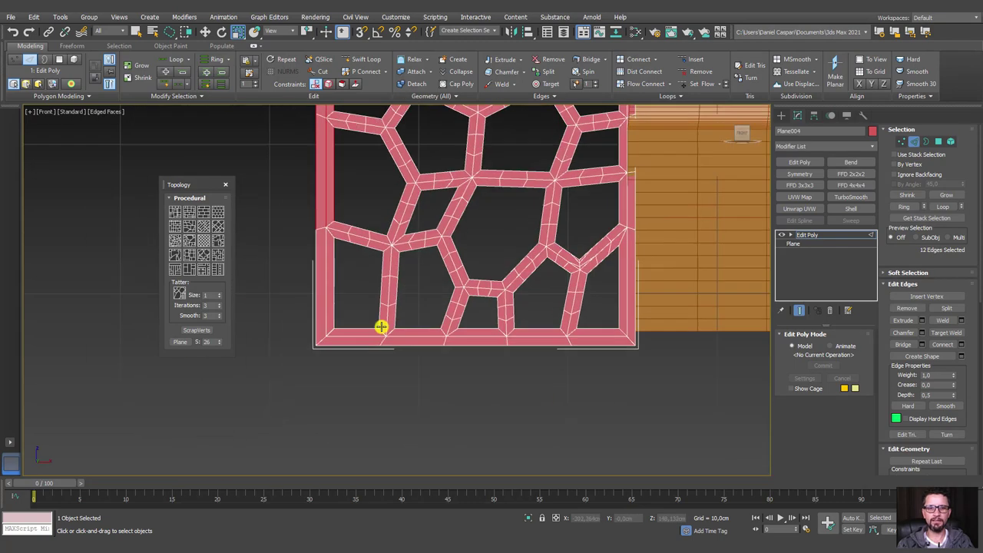
ctrl+click(341, 298)
ctrl+click(634, 296)
middle_drag(649, 256, 603, 307)
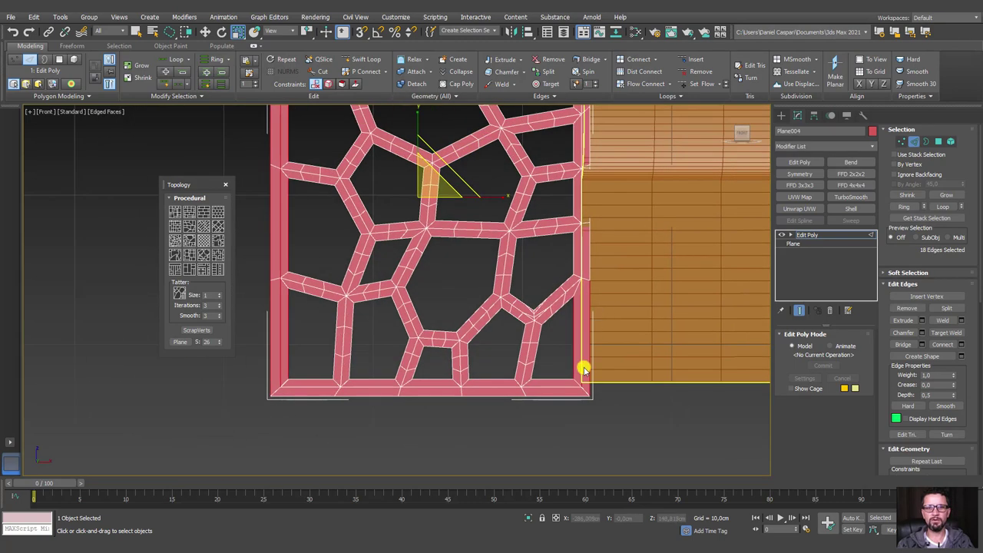
ctrl+click(584, 311)
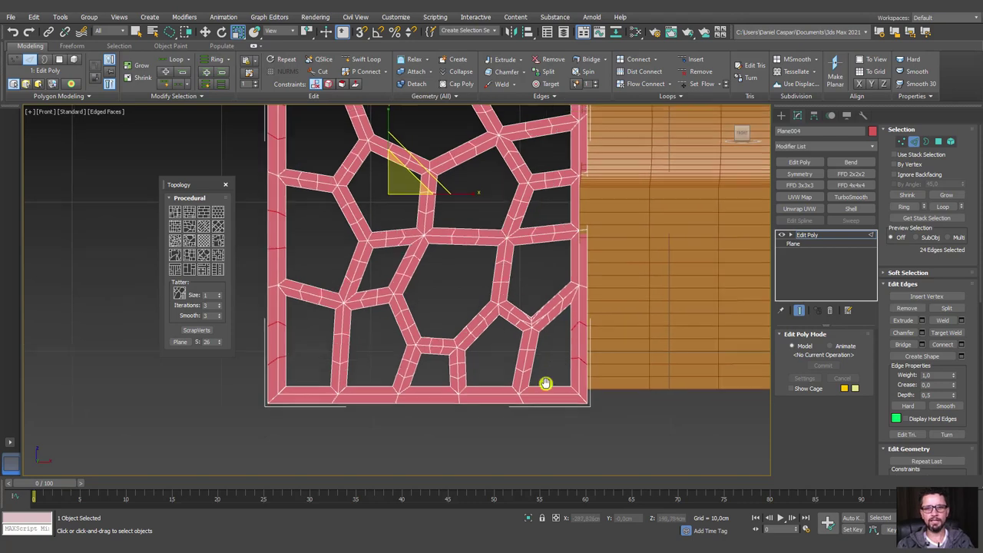
scroll(545, 386, down, 3)
click(804, 235)
alt+middle_drag(522, 292, 468, 291)
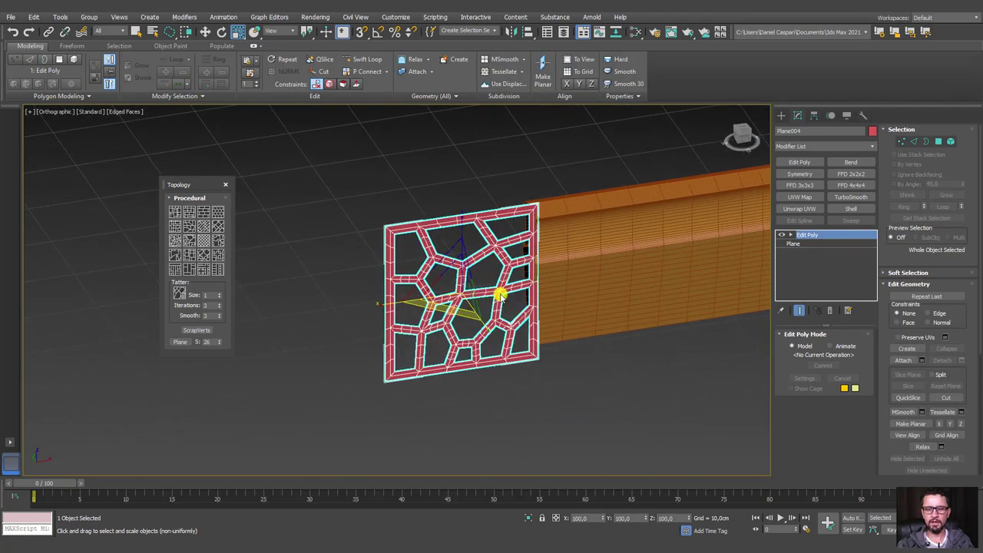
Add a Shell modifier to Plane004 with an Outer Amount of about 1.28 cm.
click(851, 208)
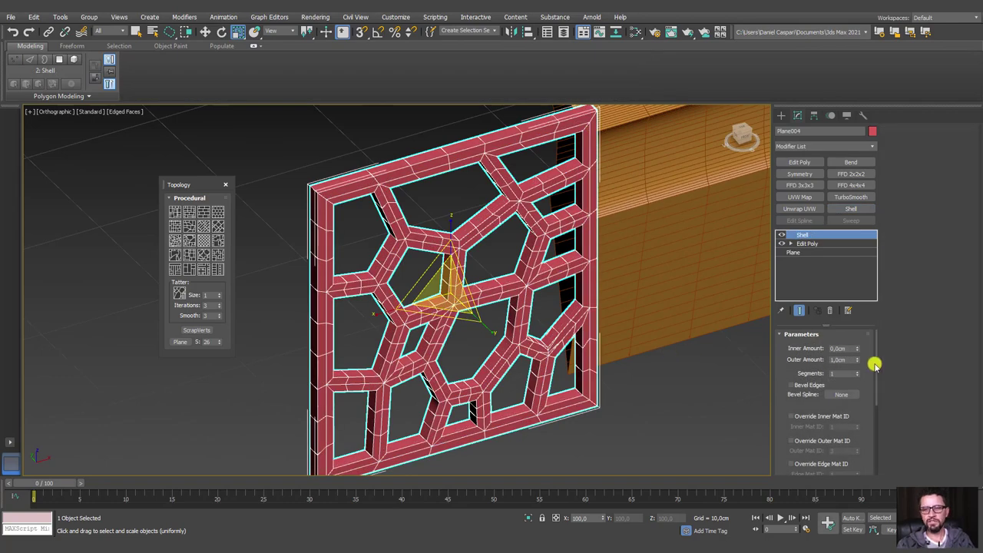
drag(859, 359, 826, 337)
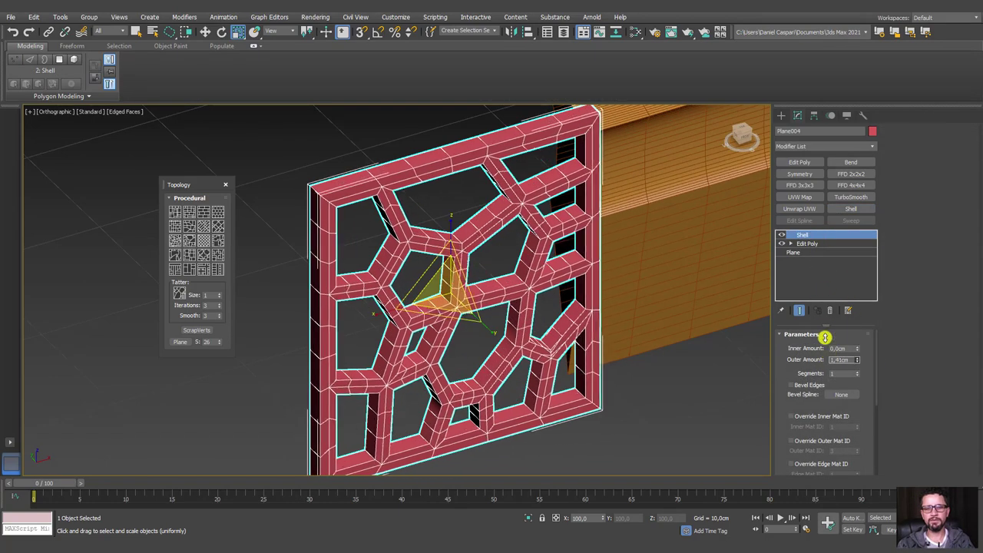
drag(827, 337, 817, 344)
scroll(574, 293, down, 3)
mouse_move(574, 293)
alt+middle_down()
mouse_move(566, 285)
mouse_move(603, 268)
mouse_move(658, 291)
alt+middle_up()
alt+middle_drag(565, 300, 557, 292)
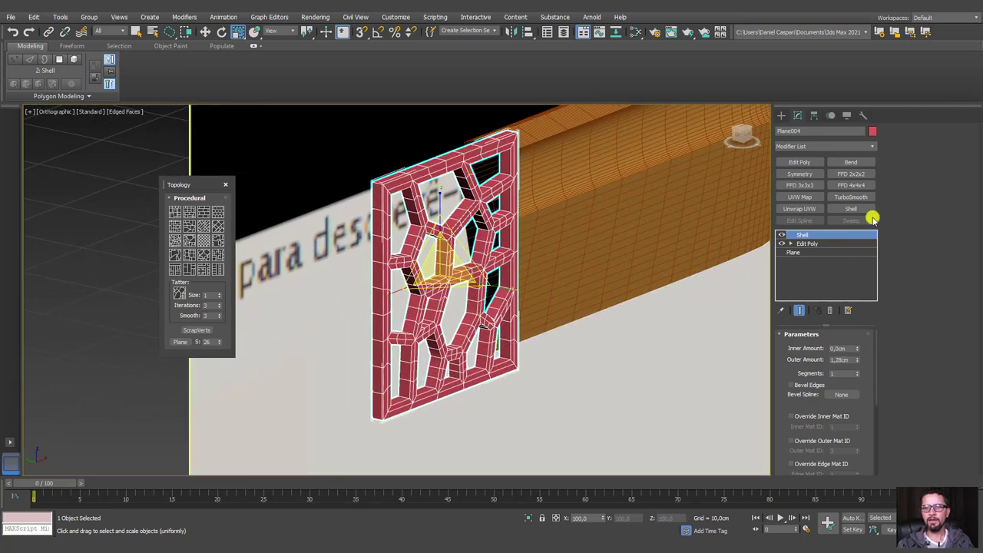
Add an FFD 3x3x3 modifier and push its middle control points to curve the panel.
click(799, 186)
click(790, 235)
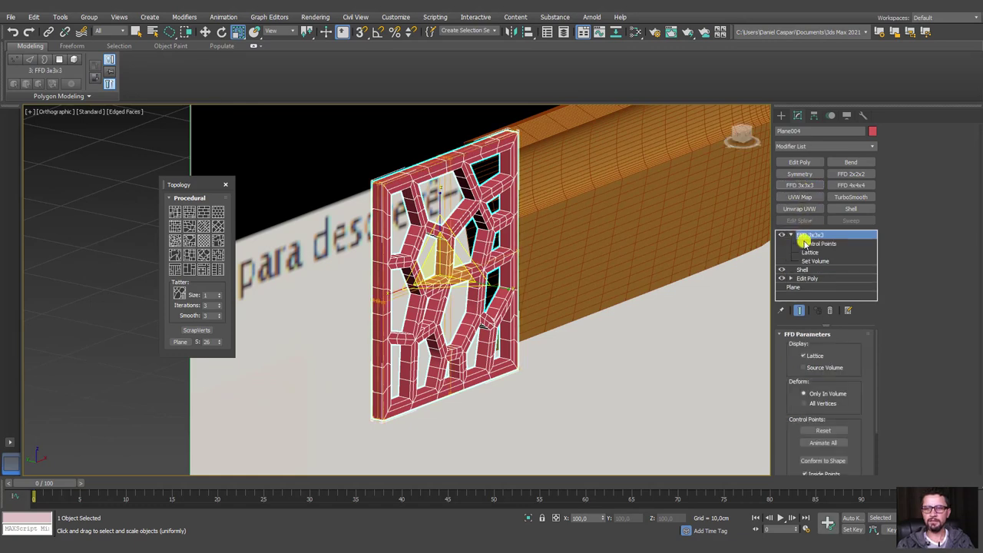
click(815, 243)
mouse_move(658, 307)
alt+middle_down()
mouse_move(586, 289)
mouse_move(612, 234)
alt+middle_up()
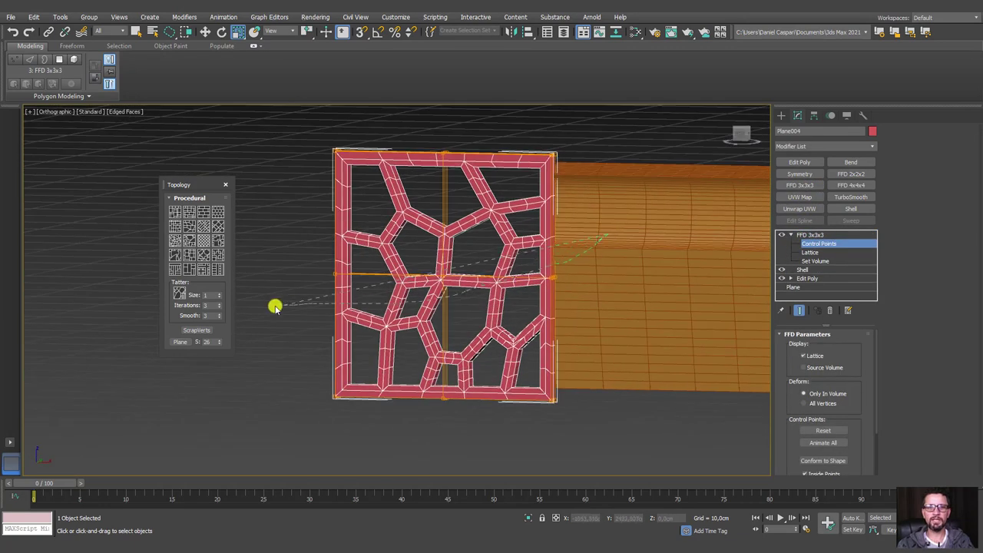
key(w)
drag(612, 291, 369, 305)
mouse_move(368, 305)
alt+middle_down()
mouse_move(471, 318)
mouse_move(489, 291)
alt+middle_up()
mouse_move(389, 273)
mouse_down()
mouse_move(466, 274)
mouse_move(435, 269)
mouse_move(592, 305)
mouse_move(432, 299)
mouse_move(520, 310)
mouse_up()
mouse_move(519, 310)
alt+middle_down()
mouse_move(437, 314)
mouse_move(502, 281)
mouse_move(501, 307)
mouse_move(793, 222)
alt+middle_up()
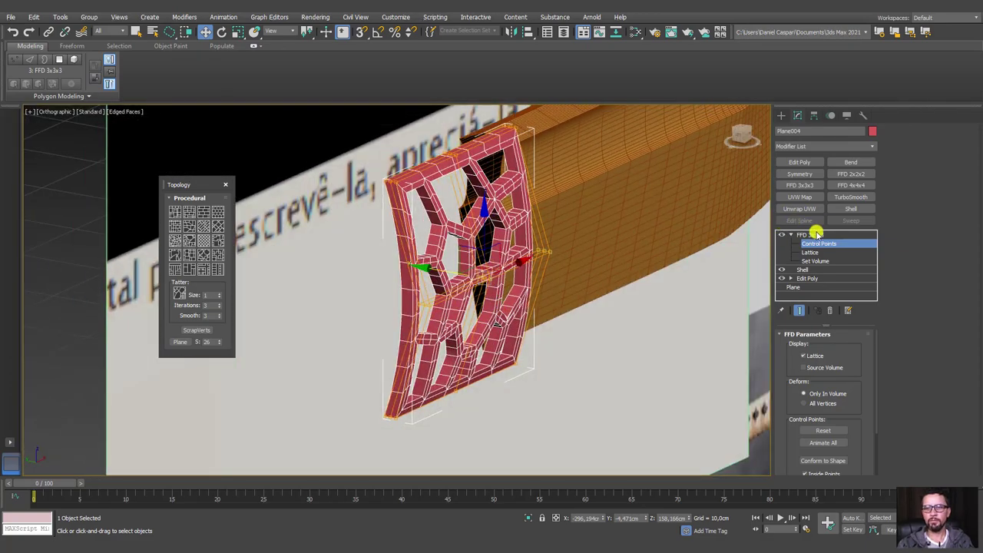
Switch to the Left view and reposition the curved panel beside the blade.
click(816, 232)
mouse_move(643, 268)
alt+middle_down()
mouse_move(423, 272)
mouse_move(377, 261)
mouse_move(458, 254)
mouse_move(454, 236)
alt+middle_up()
scroll(487, 268, down, 3)
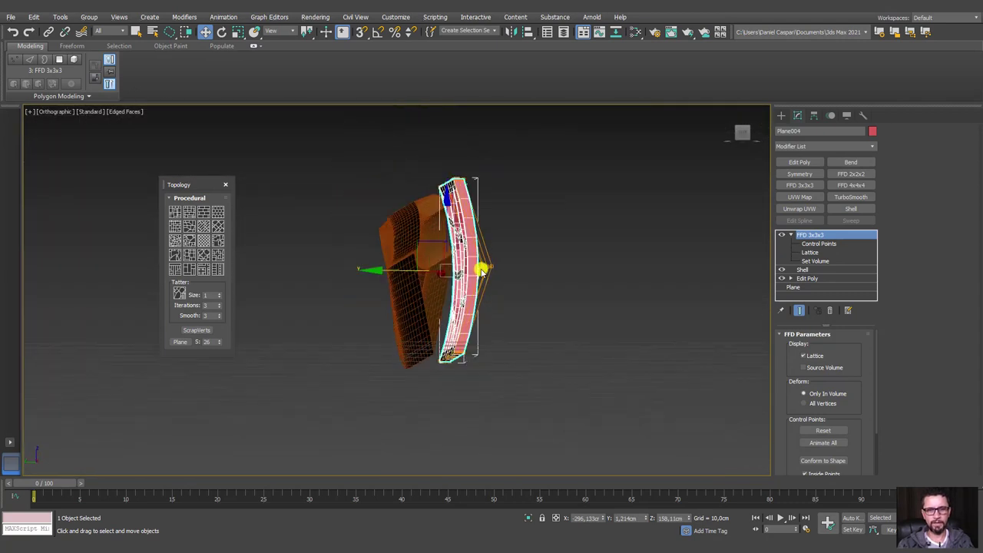
alt+middle_drag(481, 268, 560, 310)
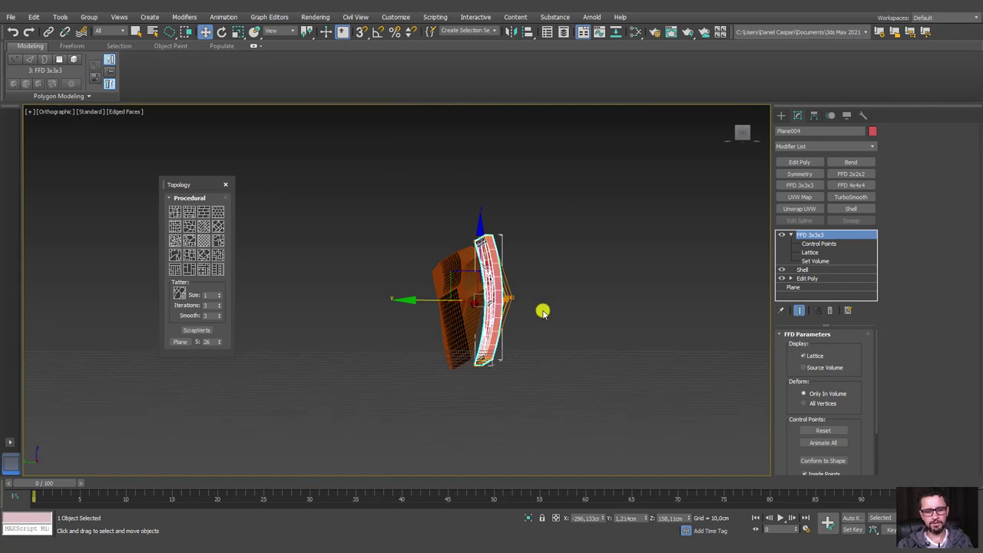
key(l)
scroll(588, 299, down, 2)
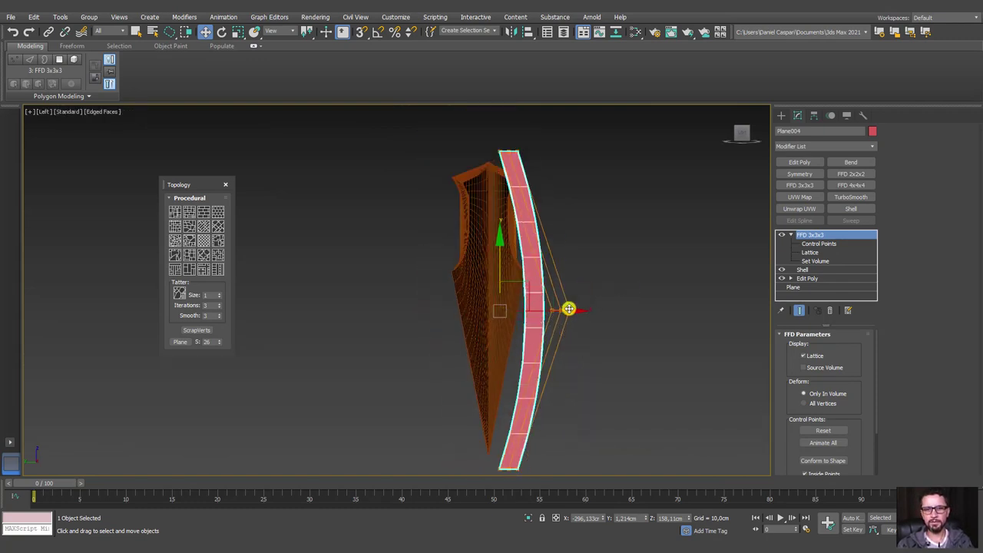
mouse_move(568, 308)
mouse_down()
mouse_move(555, 309)
mouse_move(619, 312)
mouse_move(614, 294)
mouse_up()
Move the FFD's top and bottom control point rows outward so the panel follows the blade base.
click(820, 243)
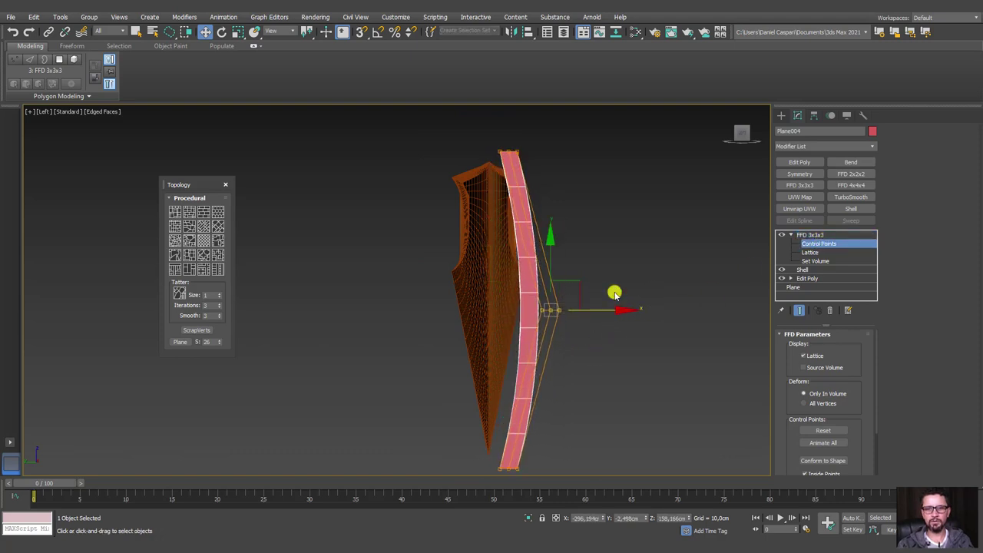
drag(433, 114, 563, 170)
drag(565, 152, 566, 154)
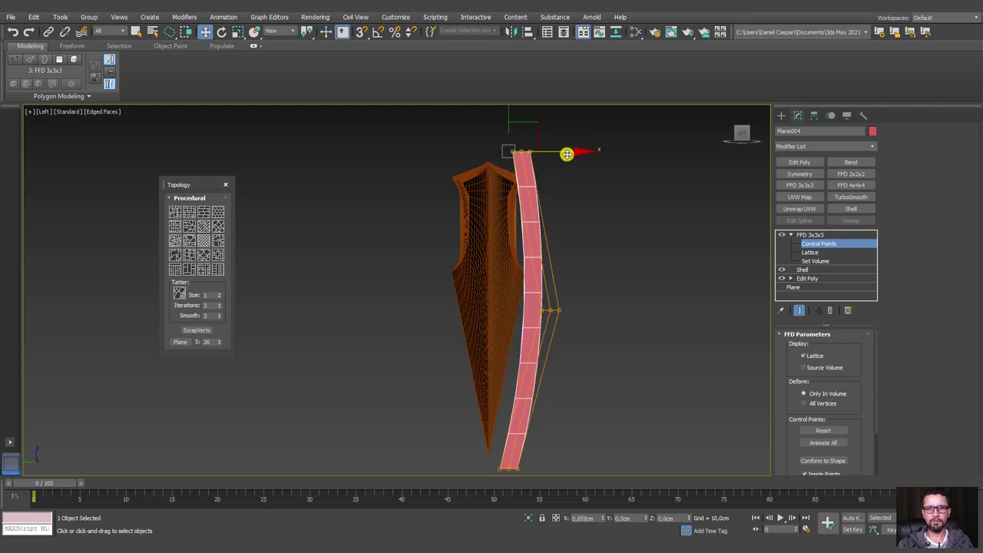
middle_drag(594, 399, 595, 368)
drag(594, 368, 491, 445)
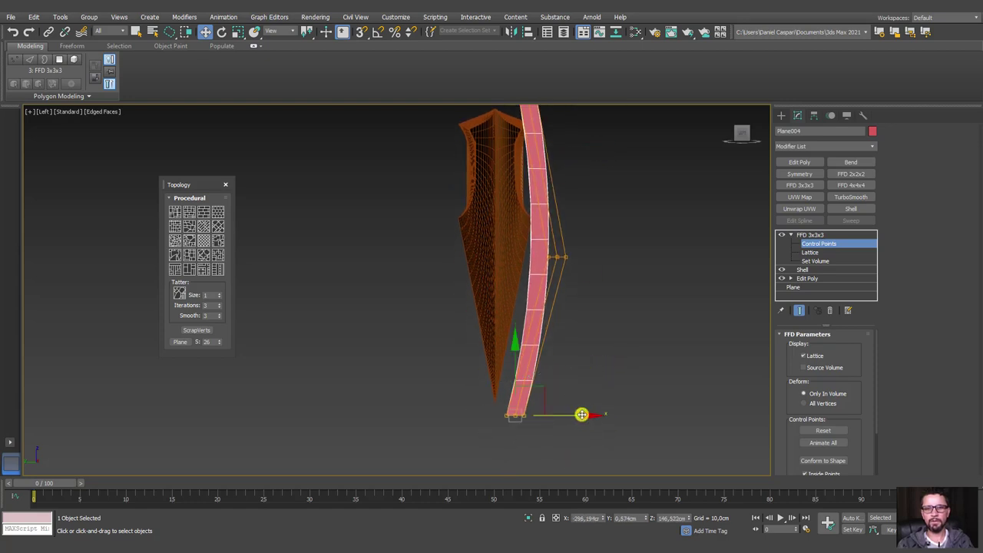
mouse_move(524, 386)
mouse_down()
mouse_move(544, 364)
mouse_move(530, 360)
mouse_up()
drag(616, 275, 607, 248)
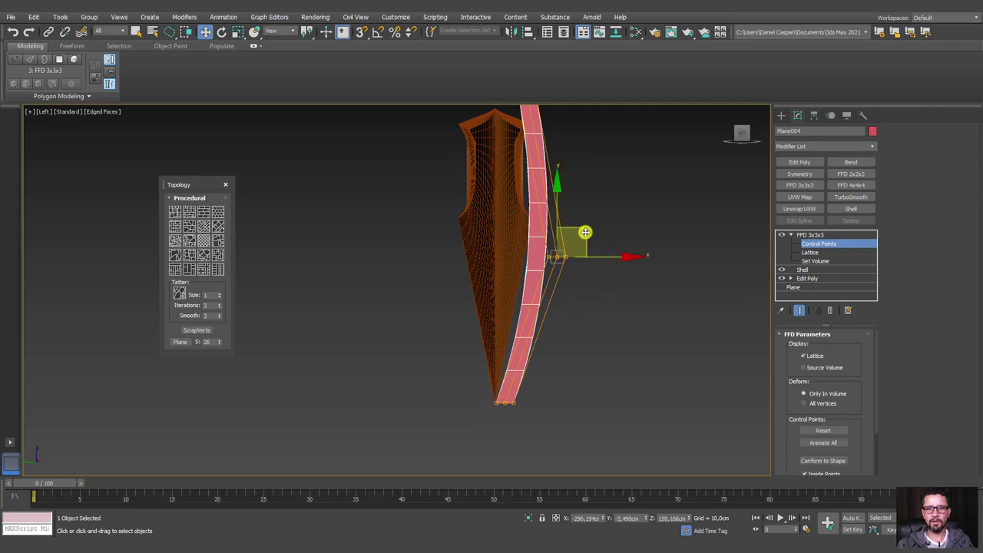
scroll(561, 211, down, 2)
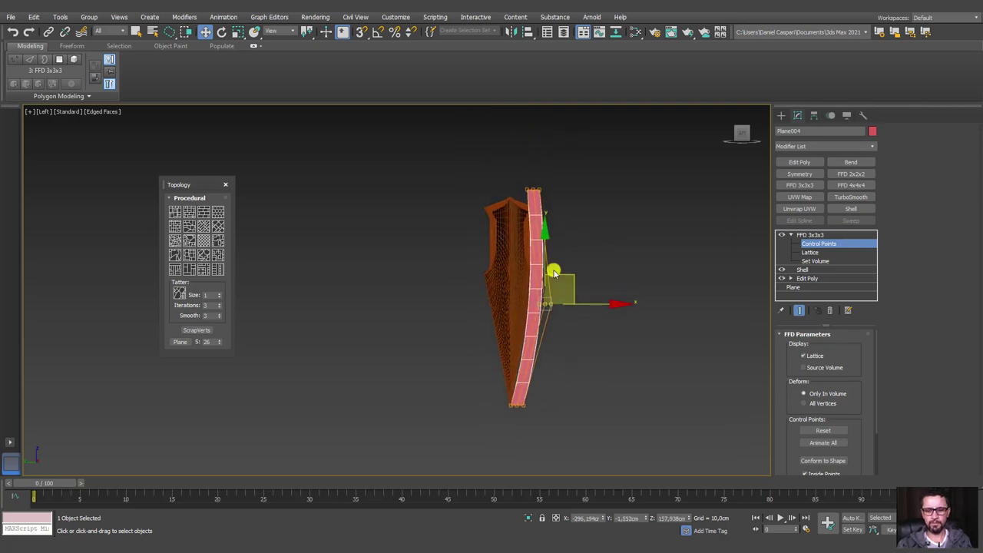
key(p)
scroll(653, 291, down, 3)
mouse_move(637, 305)
alt+middle_down()
mouse_move(556, 326)
mouse_move(561, 248)
alt+middle_up()
Add an Edit Poly modifier and clone the curved frame to the right as Plane005.
click(798, 163)
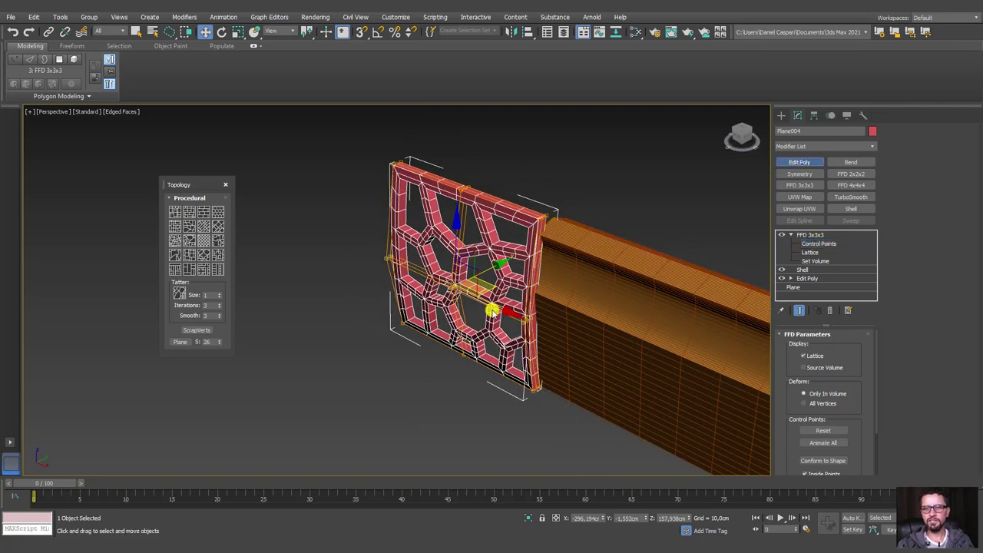
mouse_move(487, 307)
alt+middle_down()
mouse_move(533, 307)
mouse_move(511, 281)
mouse_move(517, 299)
alt+middle_up()
shift+drag(545, 285, 608, 283)
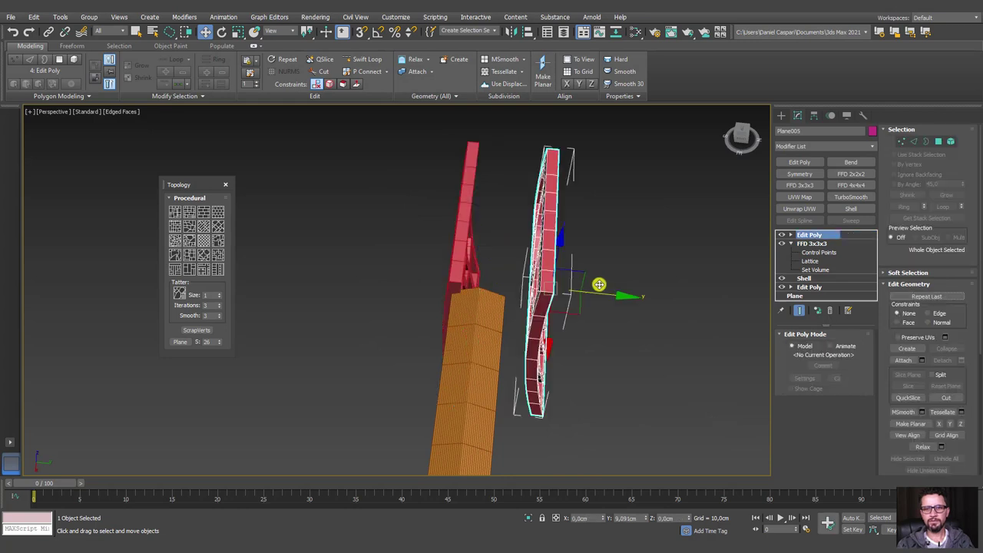
click(483, 314)
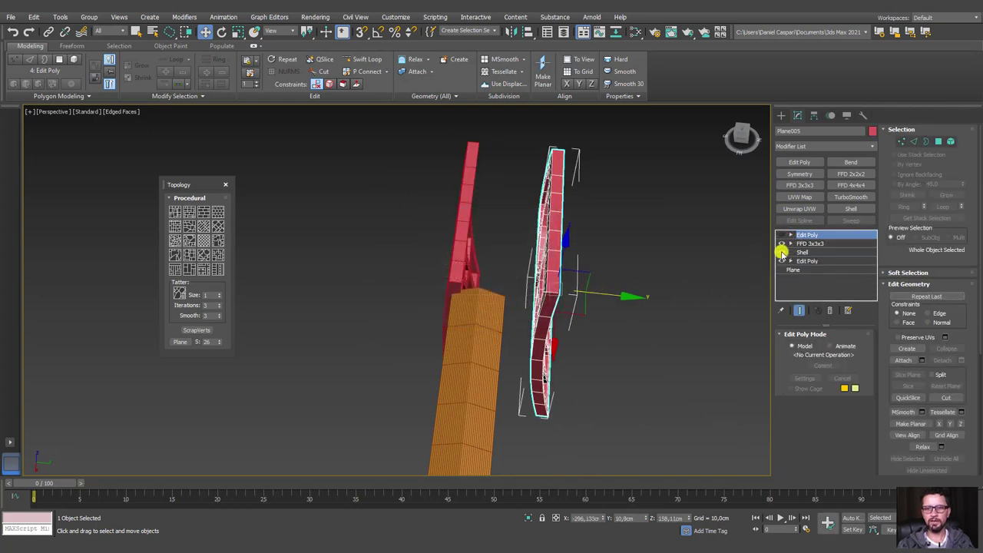
On Plane005, disable the lower Edit Poly, delete the top one and add a fresh Edit Poly.
click(781, 262)
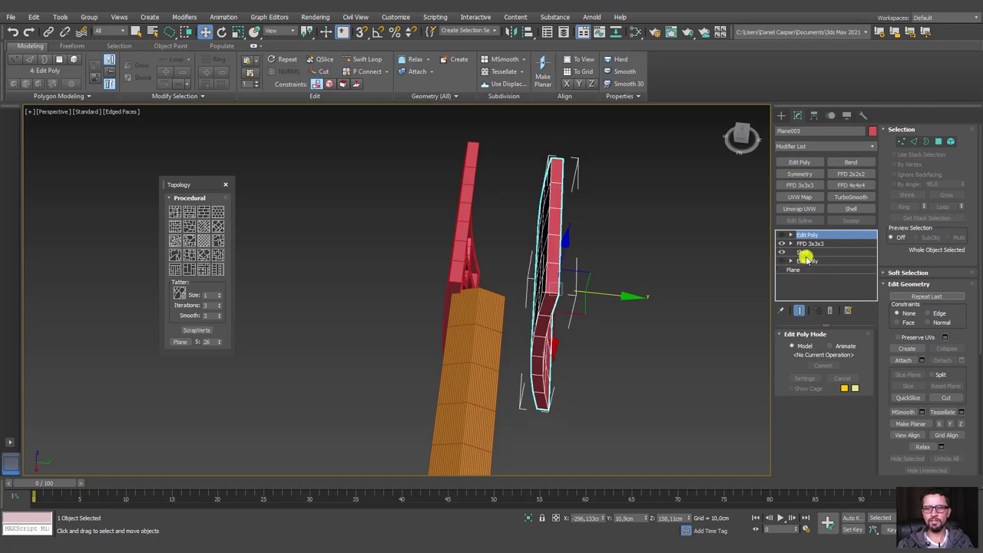
mouse_move(619, 309)
alt+middle_down()
mouse_move(681, 309)
mouse_move(707, 268)
mouse_move(713, 292)
mouse_move(576, 300)
mouse_move(749, 258)
alt+middle_up()
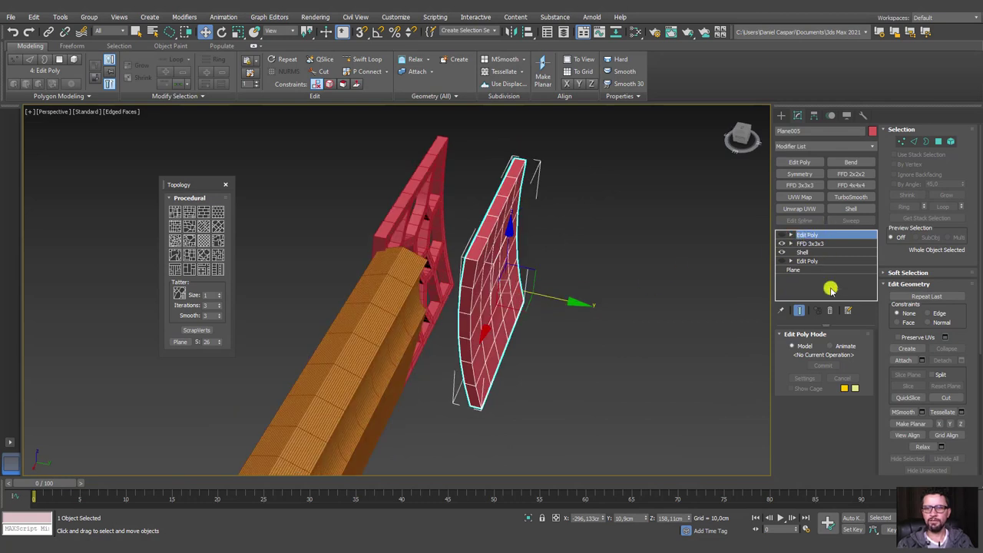
click(828, 310)
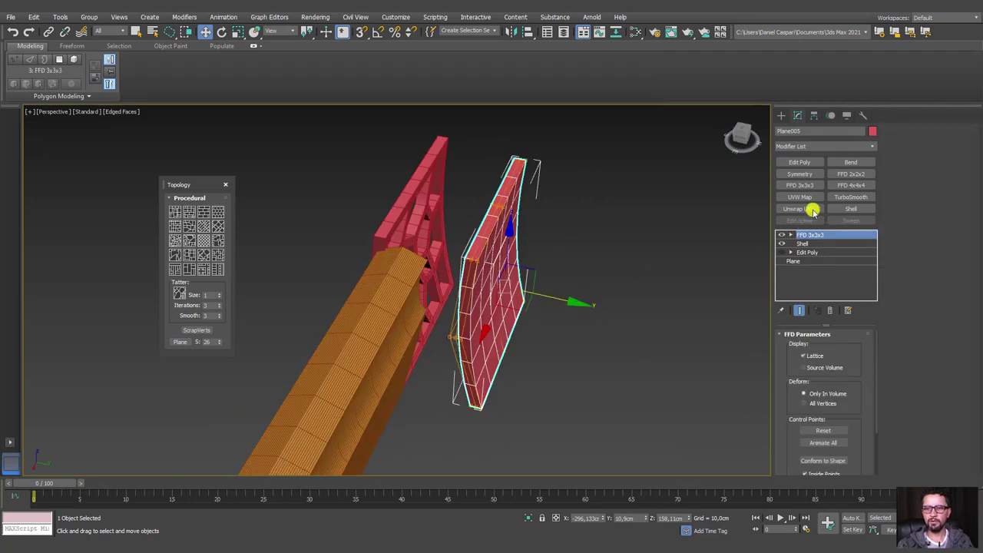
click(795, 159)
Extrude all of Plane005's polygons into a thick block and flatten its curved outer face.
click(936, 143)
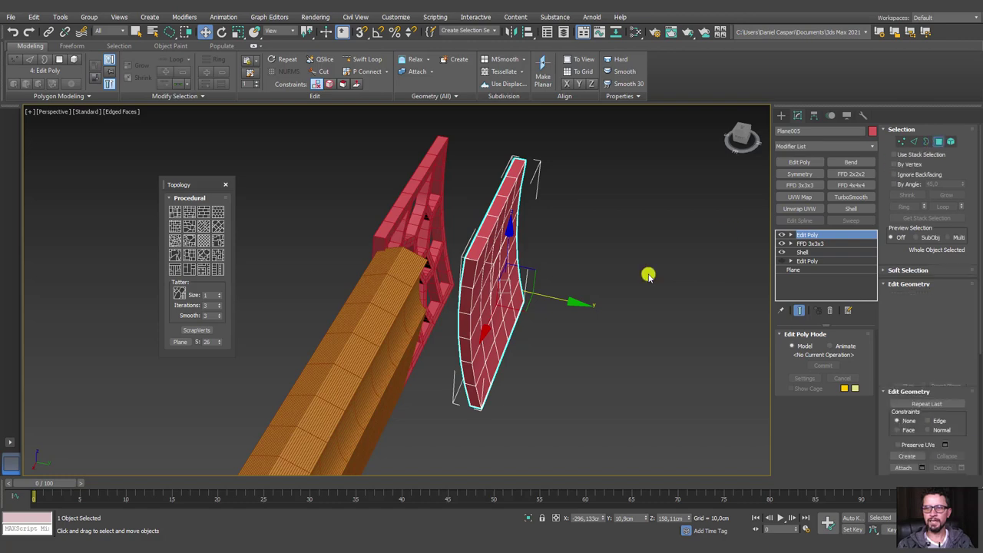
alt+middle_drag(649, 274, 547, 303)
click(495, 295)
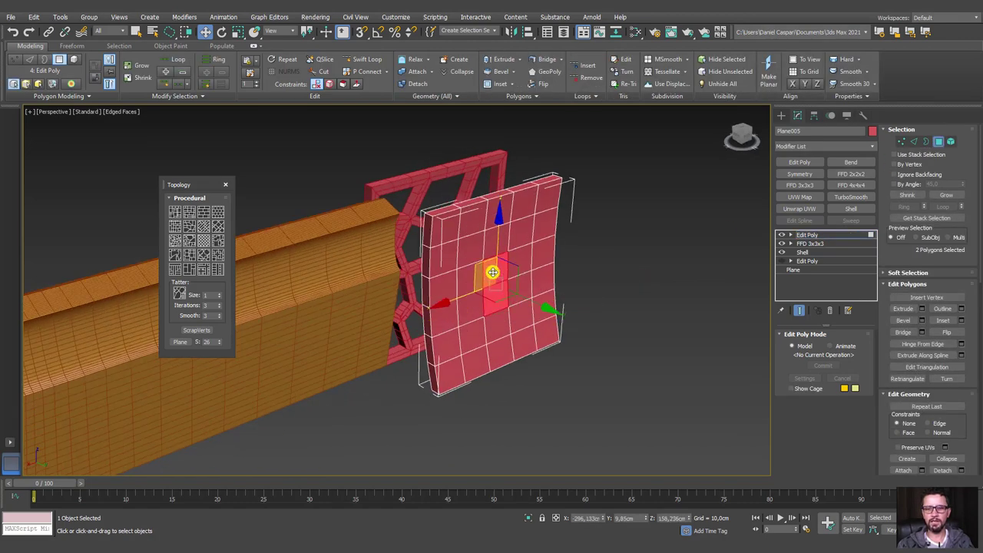
key(ctrl+Page_Up)
key(ctrl+Page_Up)
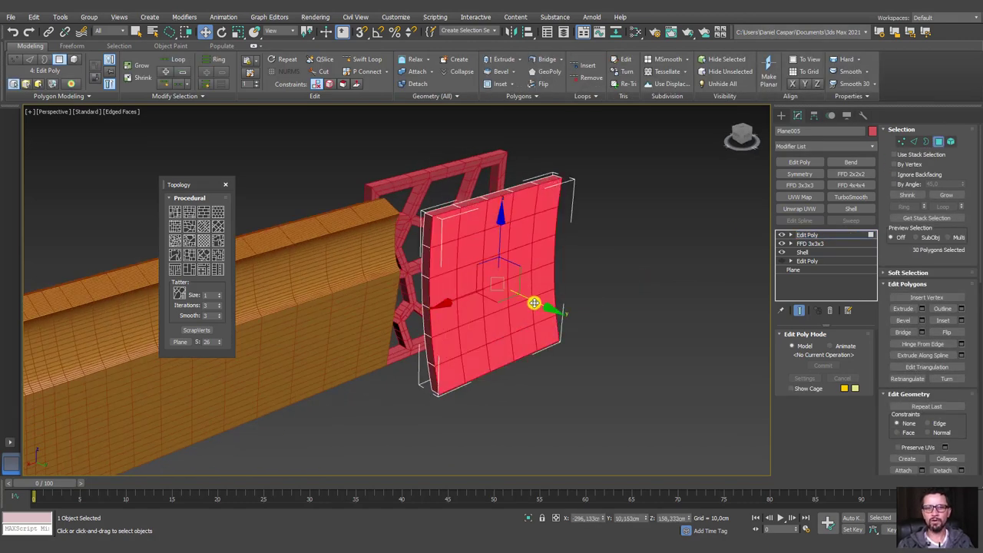
shift+drag(534, 303, 601, 343)
alt+middle_drag(601, 343, 642, 351)
key(e)
key(r)
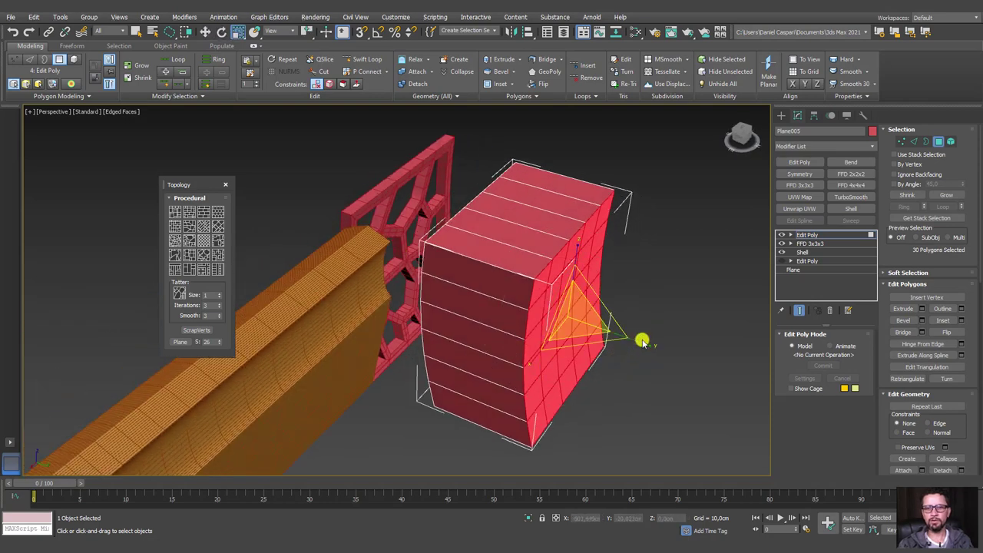
drag(633, 344, 88, 197)
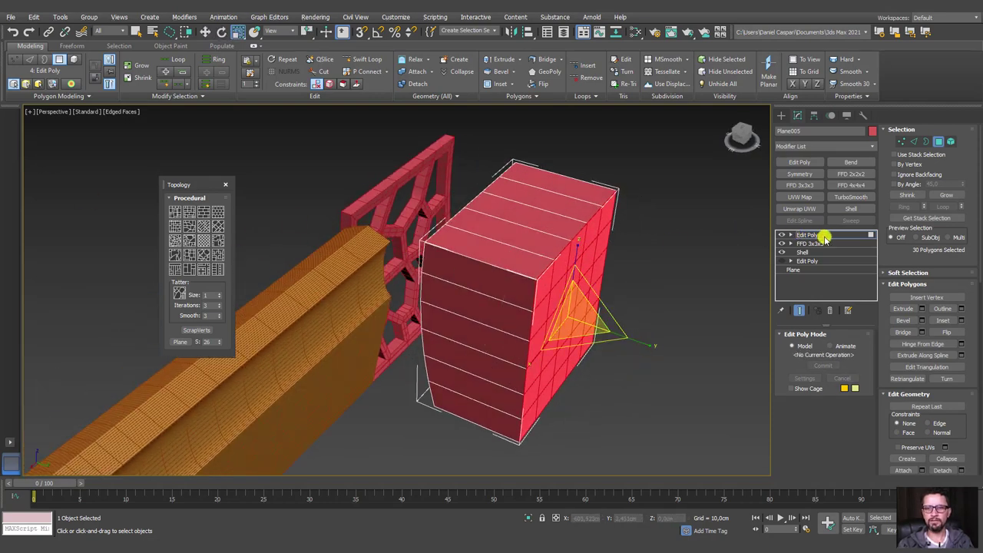
Scale the guard block up uniformly.
click(822, 235)
key(w)
mouse_move(524, 306)
alt+middle_down()
mouse_move(460, 285)
mouse_move(513, 279)
mouse_move(476, 279)
mouse_move(533, 248)
mouse_move(523, 250)
mouse_move(530, 277)
mouse_move(522, 292)
alt+middle_up()
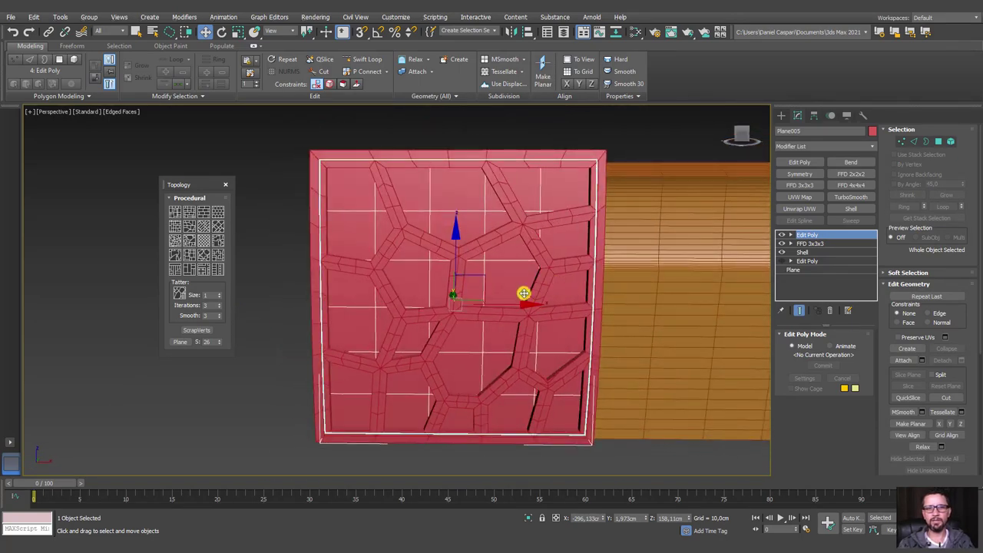
key(r)
drag(465, 295, 470, 290)
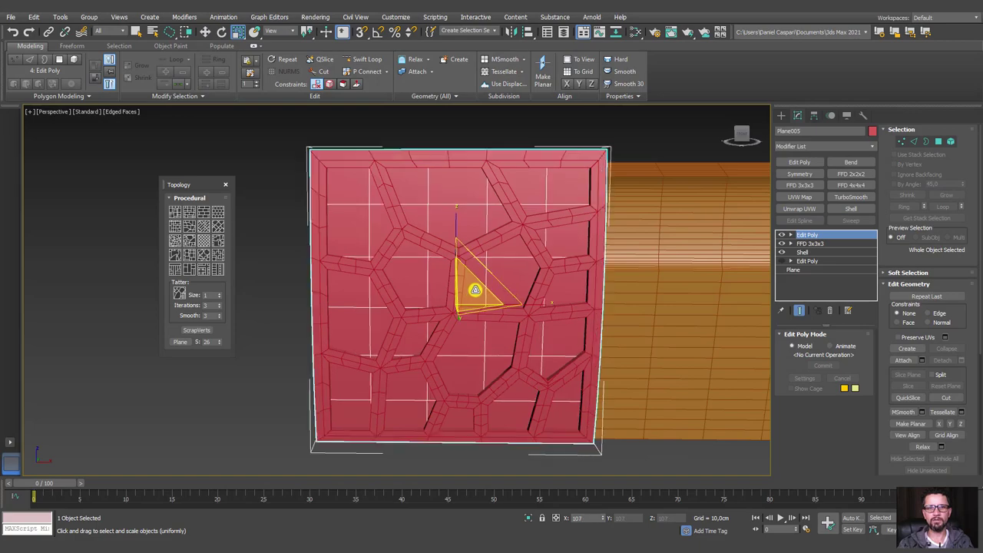
Slide the guard block flush against the base of the blade.
key(w)
mouse_move(522, 297)
alt+middle_down()
mouse_move(502, 305)
mouse_move(502, 320)
mouse_move(542, 304)
mouse_move(508, 295)
alt+middle_up()
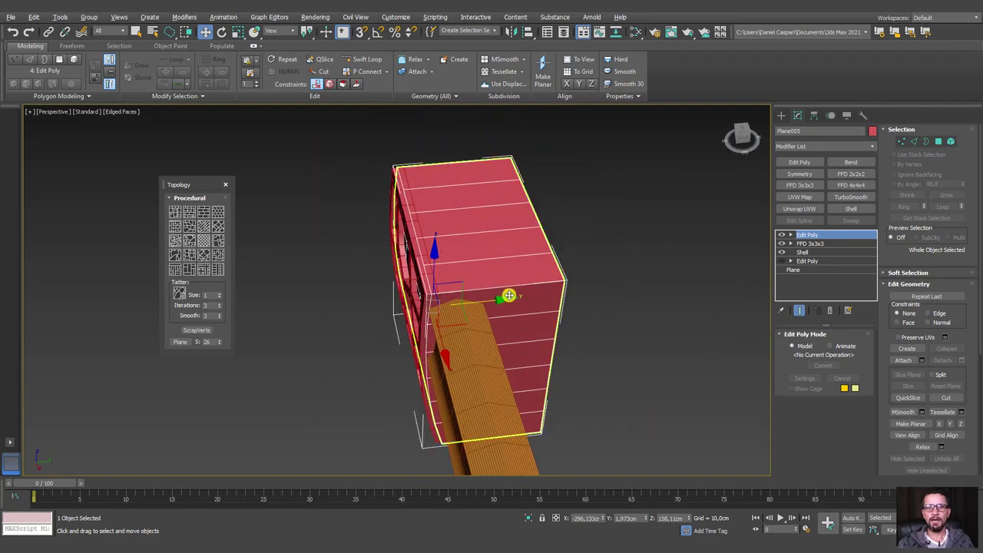
drag(482, 302, 498, 299)
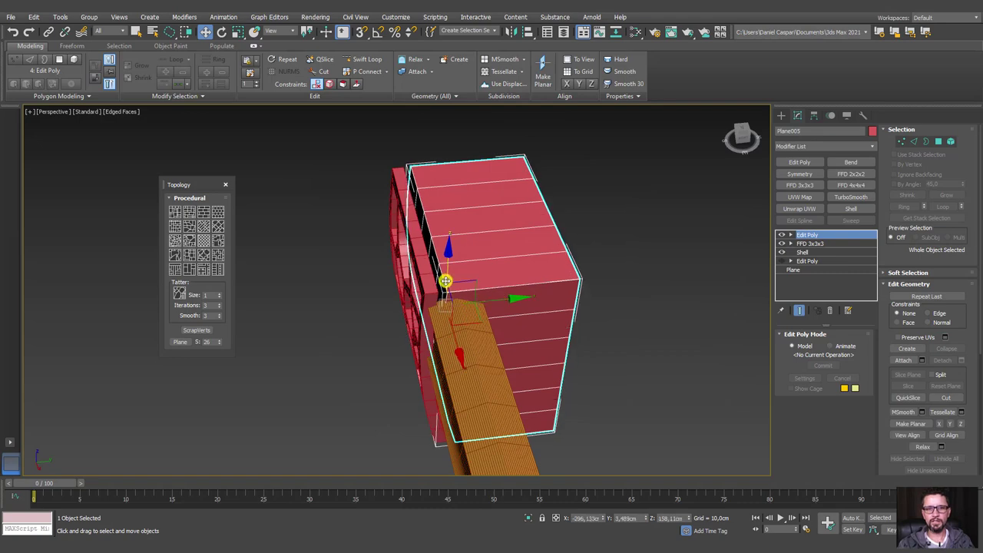
scroll(445, 281, up, 4)
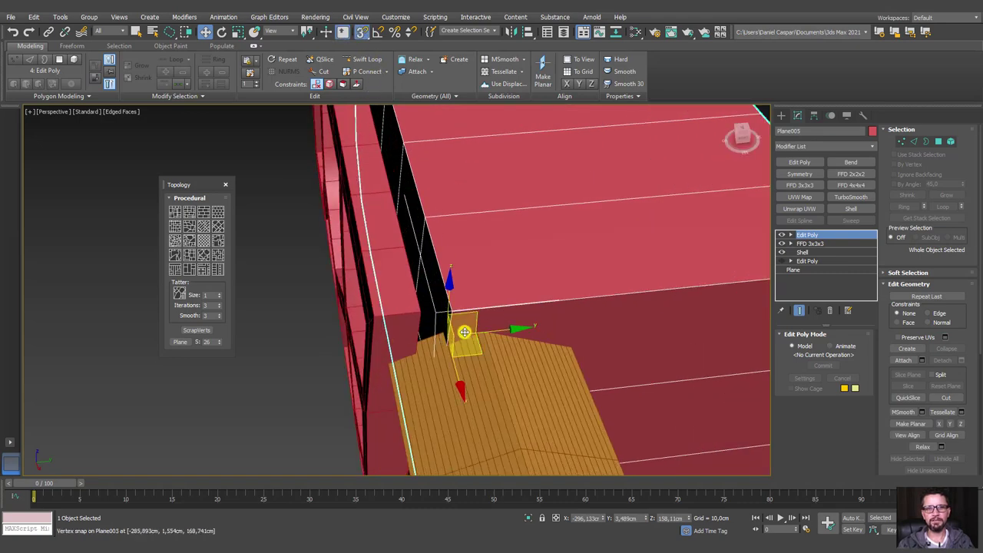
scroll(455, 308, up, 2)
scroll(437, 318, up, 2)
key(shift+z)
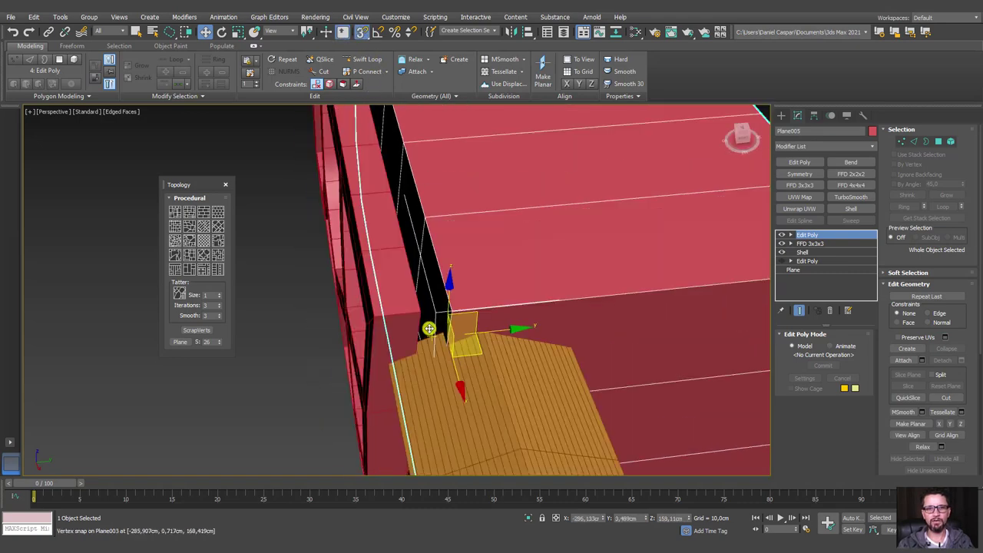
mouse_move(429, 219)
alt+middle_down()
mouse_move(430, 197)
mouse_move(461, 263)
mouse_move(435, 229)
mouse_move(384, 276)
mouse_move(478, 320)
mouse_move(512, 297)
mouse_move(502, 314)
mouse_move(463, 332)
mouse_move(522, 453)
mouse_move(373, 268)
mouse_move(401, 279)
alt+middle_up()
scroll(430, 294, down, 5)
scroll(456, 295, up, 5)
scroll(493, 248, down, 5)
alt+middle_drag(494, 248, 579, 241)
scroll(564, 246, up, 5)
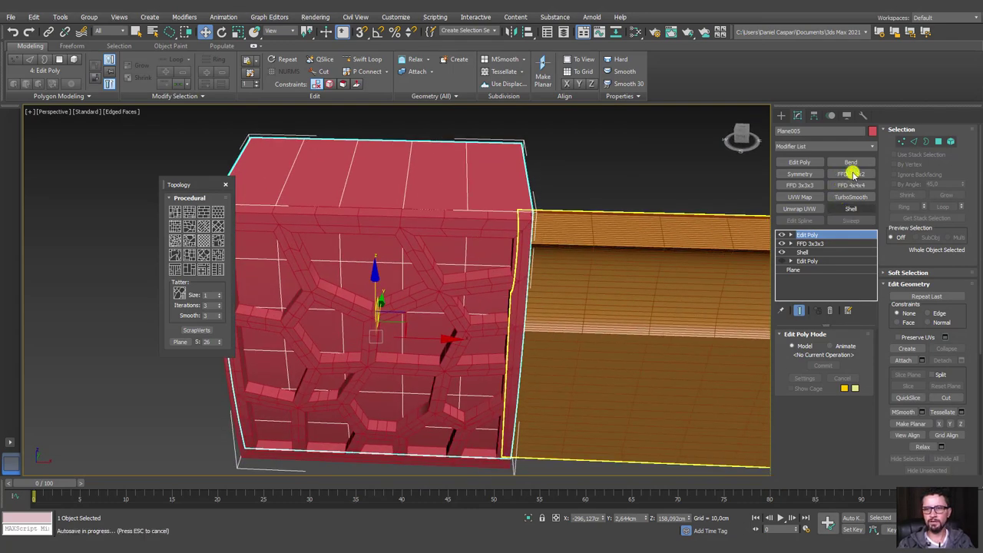
Add an FFD 2x2x2 modifier and select its control points on the blade side.
click(850, 173)
click(791, 235)
click(803, 243)
scroll(664, 241, down, 3)
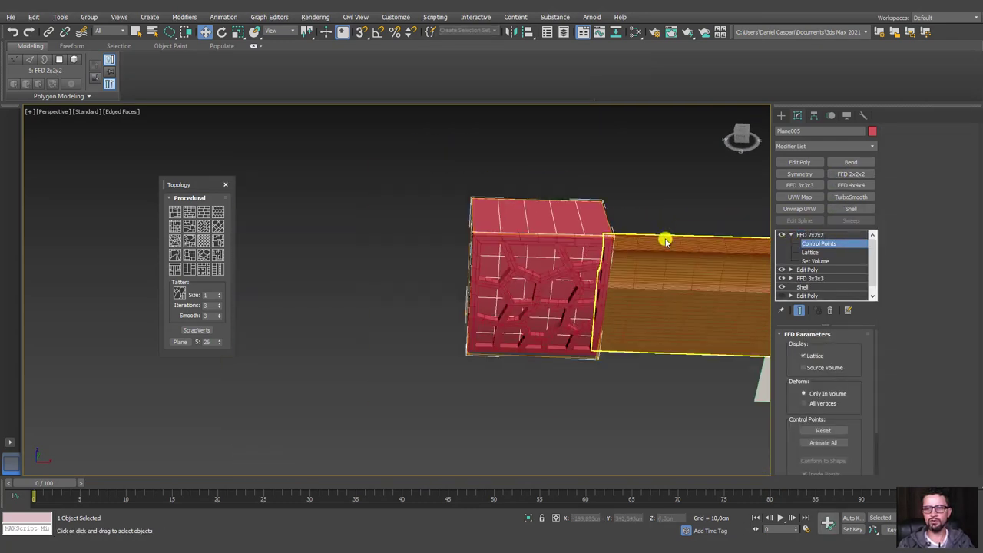
mouse_move(563, 382)
mouse_down()
mouse_move(639, 244)
mouse_move(574, 397)
mouse_up()
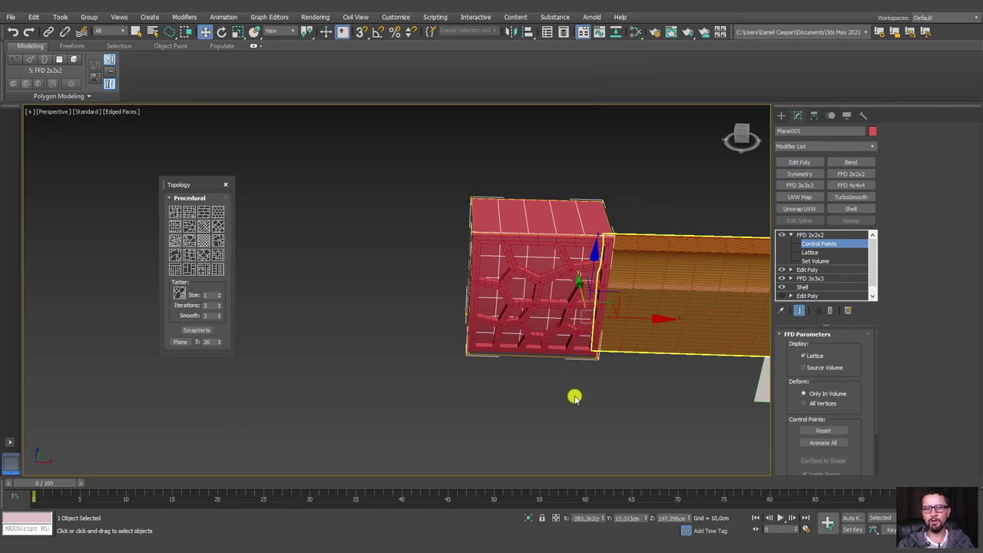
scroll(606, 265, up, 3)
scroll(572, 230, up, 3)
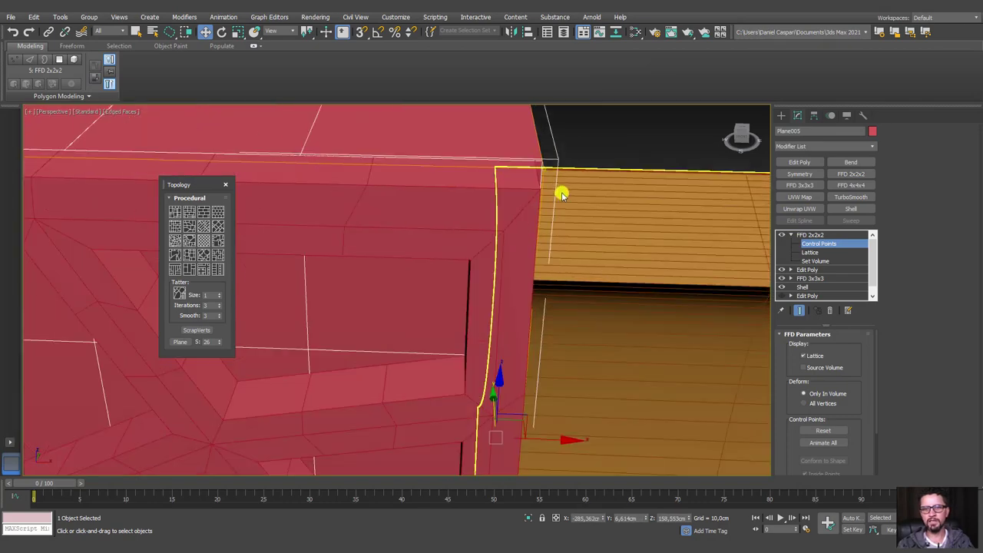
scroll(552, 208, up, 3)
scroll(546, 225, up, 2)
mouse_move(543, 226)
alt+middle_down()
mouse_move(516, 216)
mouse_move(522, 225)
mouse_move(564, 222)
mouse_move(555, 244)
mouse_move(490, 257)
mouse_move(470, 313)
alt+middle_up()
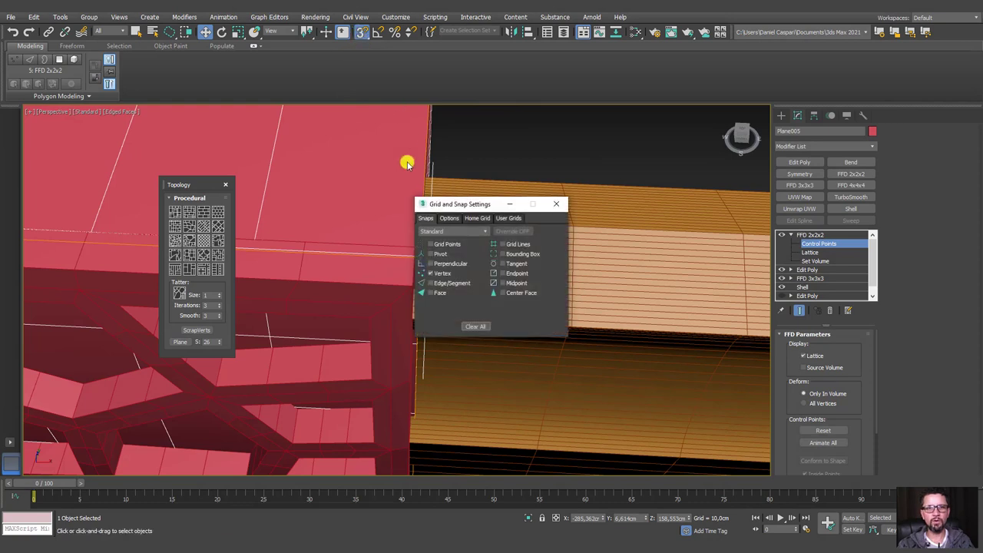
Vertex-snap those control points onto the blade edge, then add an Edit Poly on top.
click(448, 218)
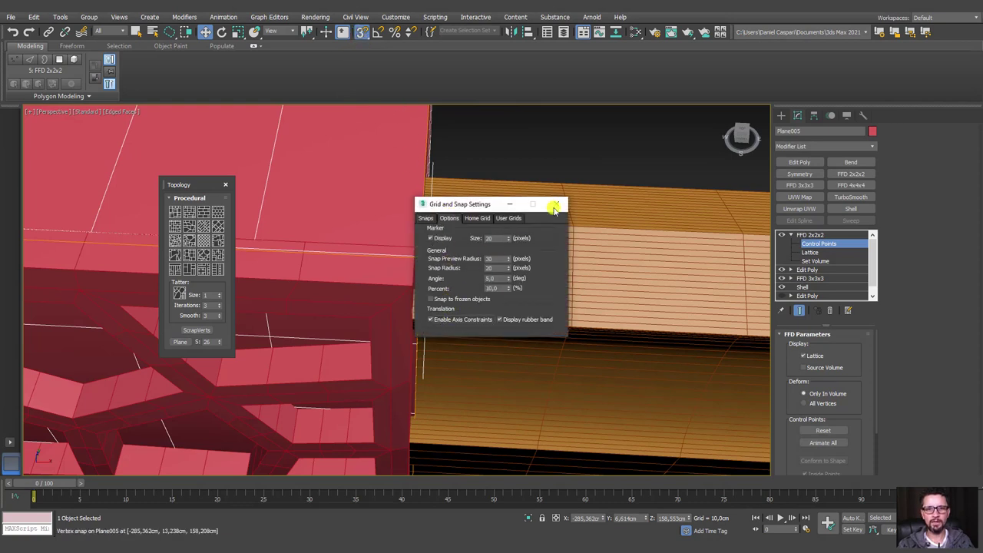
click(554, 206)
drag(478, 313, 411, 287)
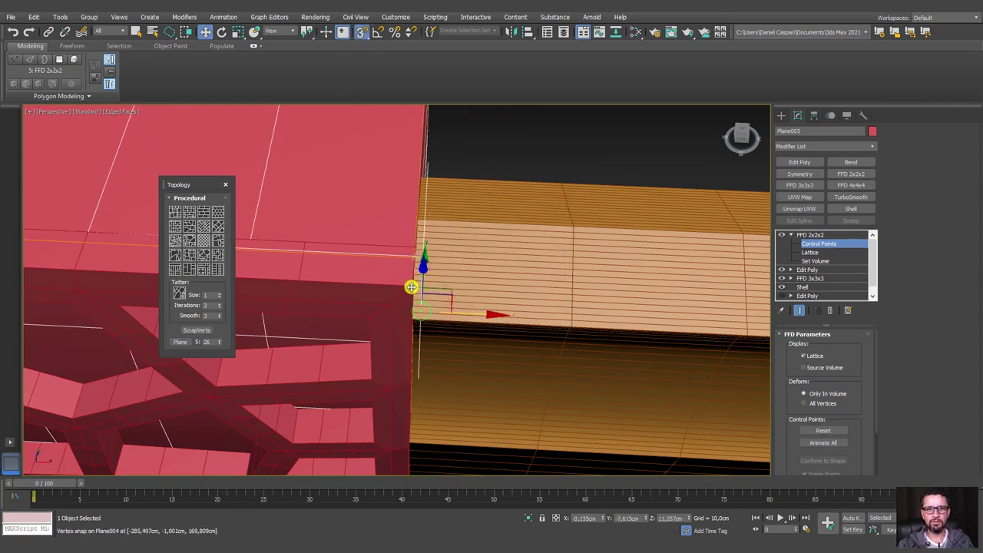
key(z)
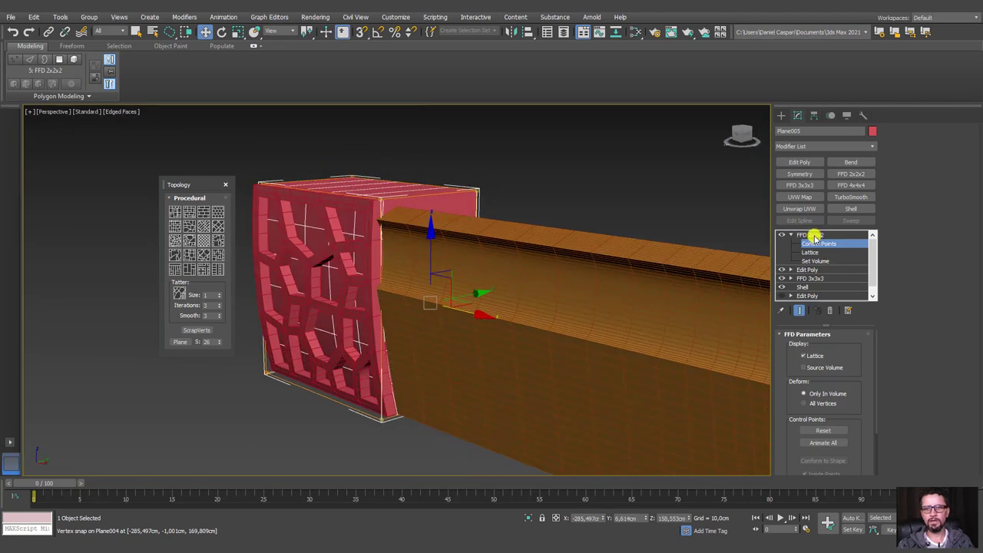
click(812, 235)
alt+middle_drag(483, 232, 593, 263)
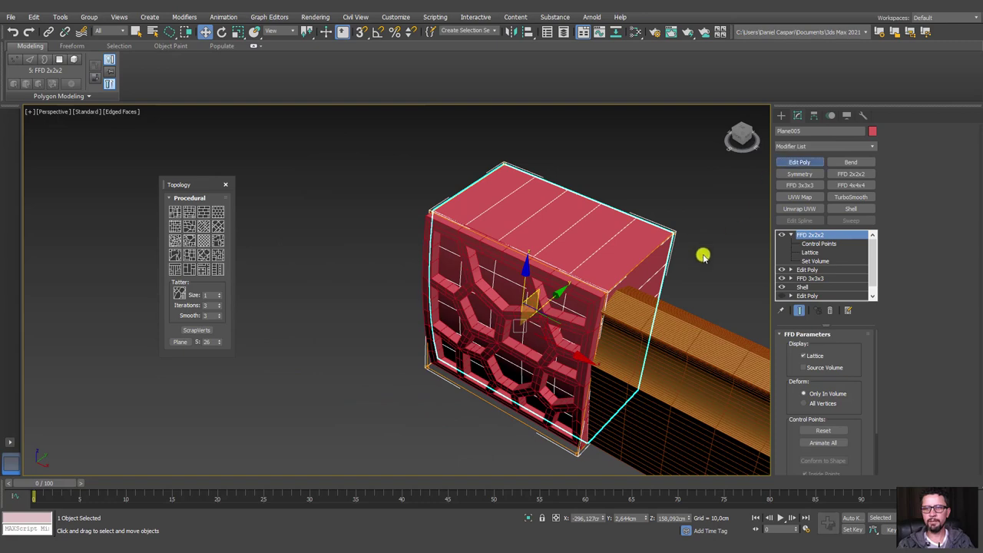
click(799, 162)
mouse_move(704, 256)
alt+middle_down()
mouse_move(713, 235)
mouse_move(636, 228)
alt+middle_up()
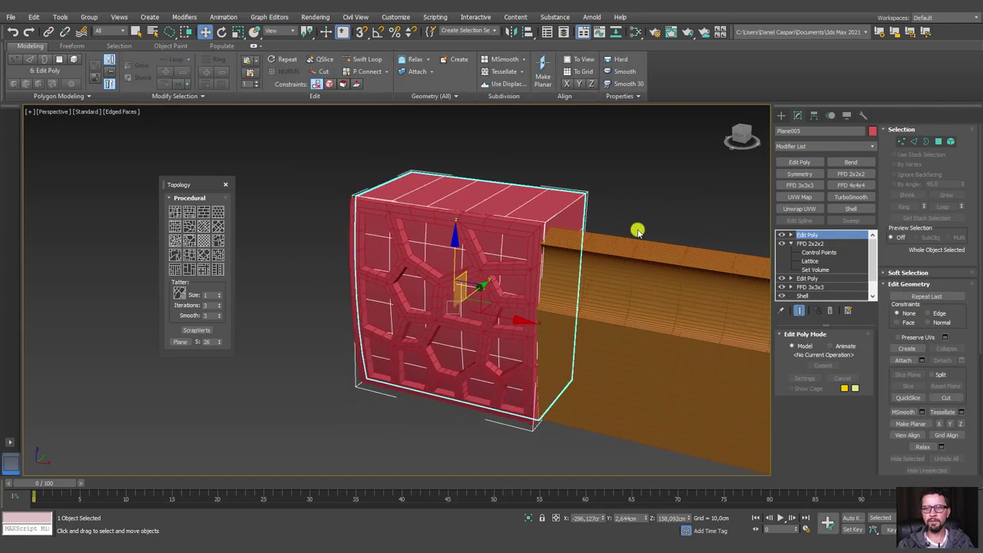
Close the Topology panel, minimize the ribbon and select only the guard block.
click(225, 186)
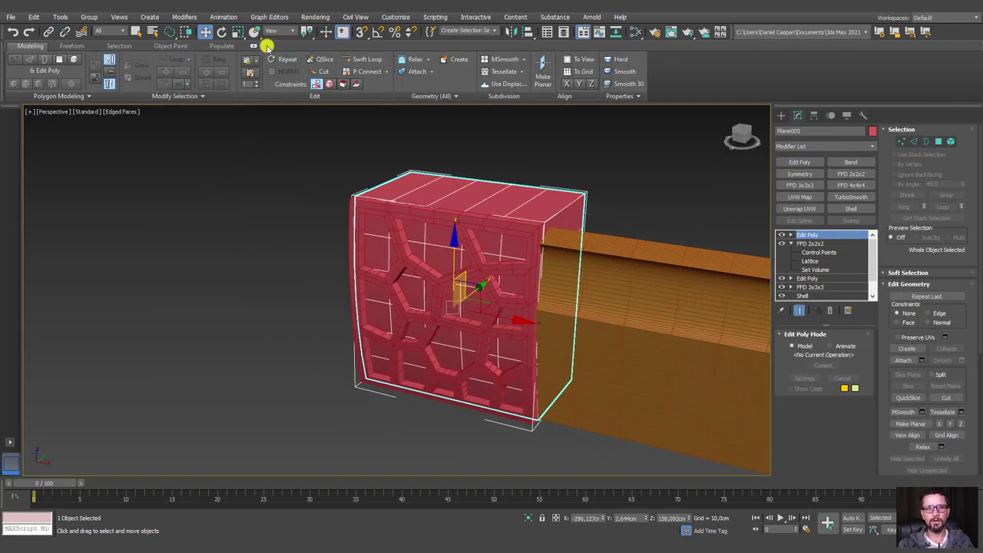
alt+middle_drag(653, 279, 619, 287)
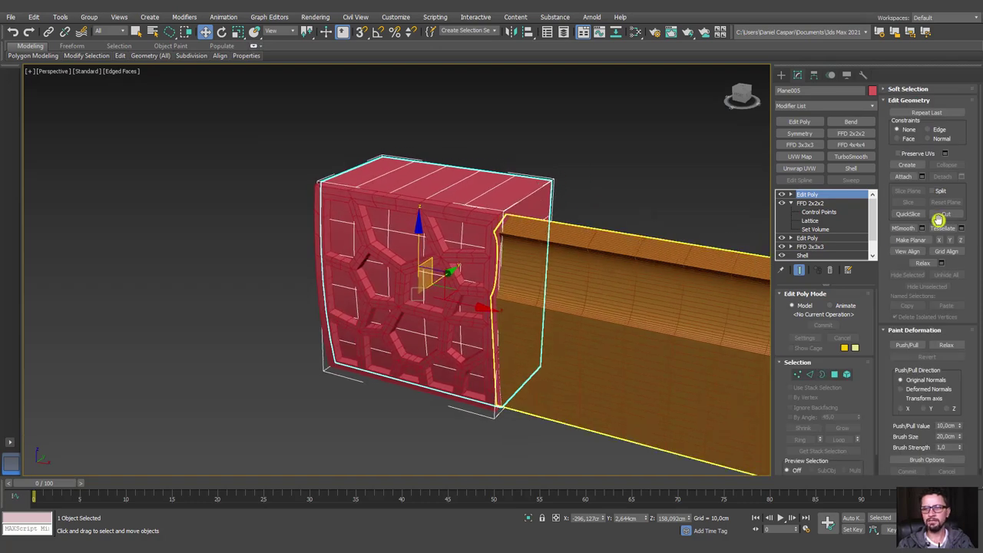
click(474, 204)
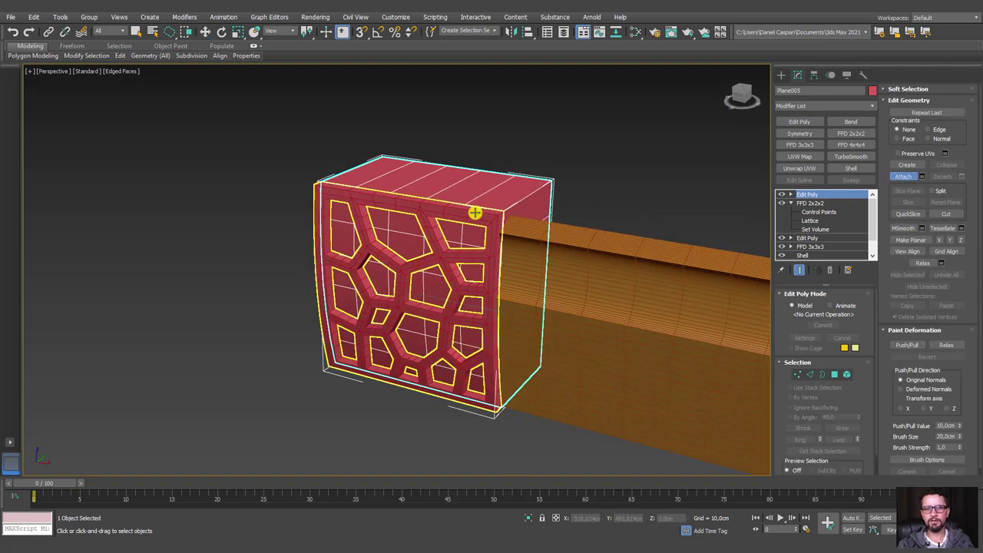
mouse_move(638, 208)
alt+middle_down()
mouse_move(616, 234)
mouse_move(596, 232)
alt+middle_up()
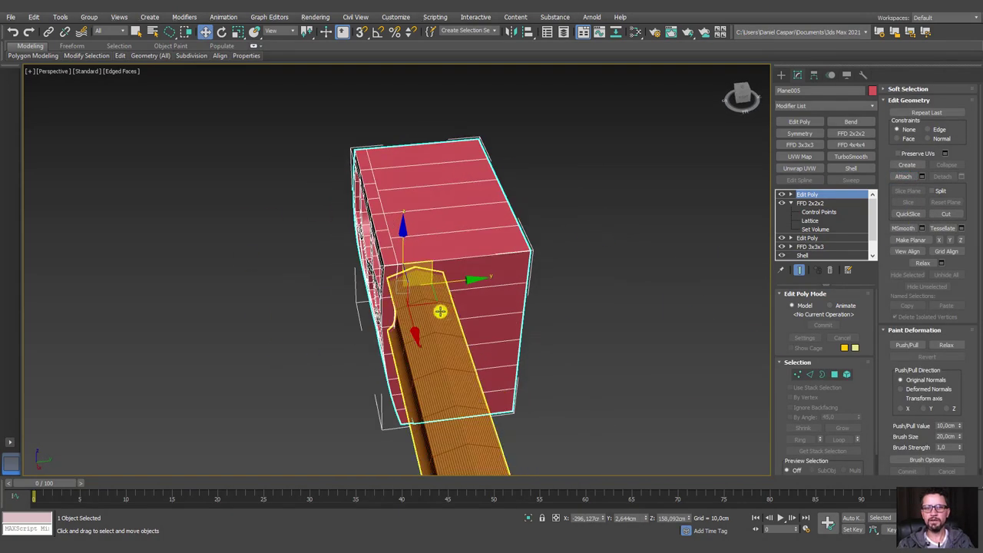
Add a Symmetry modifier to the guard block mirrored across the Z axis.
click(799, 133)
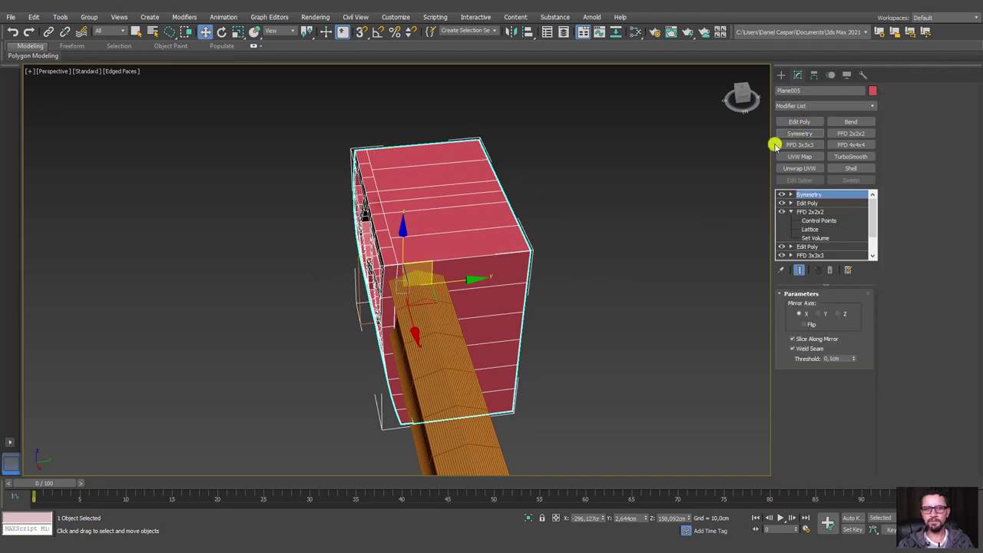
click(838, 313)
mouse_move(702, 310)
alt+middle_down()
mouse_move(456, 268)
mouse_move(469, 229)
mouse_move(469, 265)
alt+middle_up()
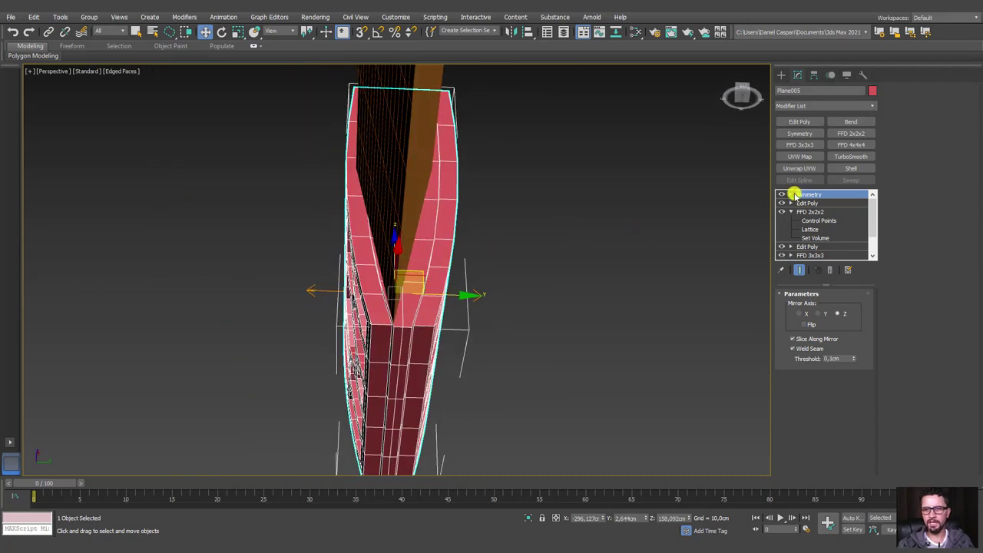
click(808, 202)
scroll(424, 303, up, 3)
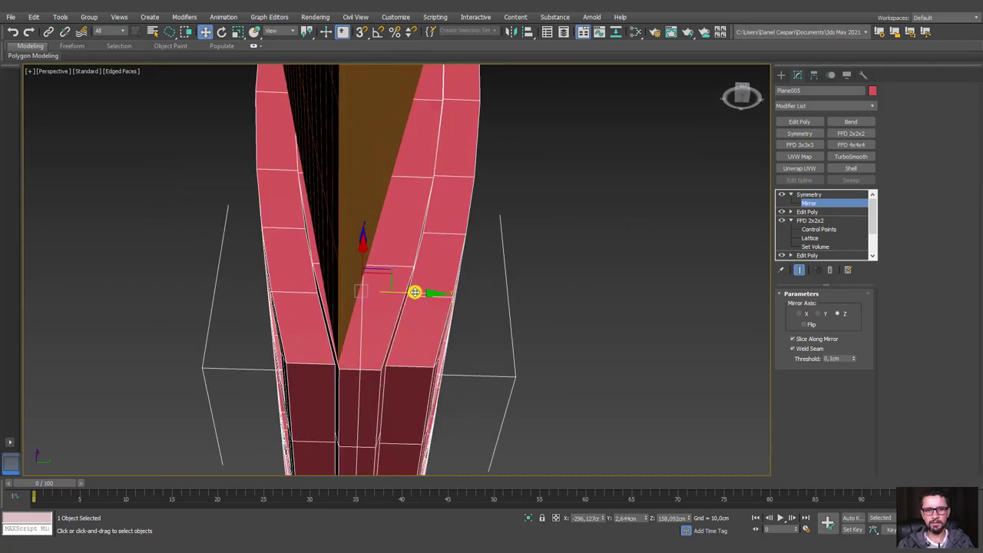
mouse_move(414, 292)
alt+middle_down()
mouse_move(402, 290)
mouse_move(434, 311)
mouse_move(687, 255)
alt+middle_up()
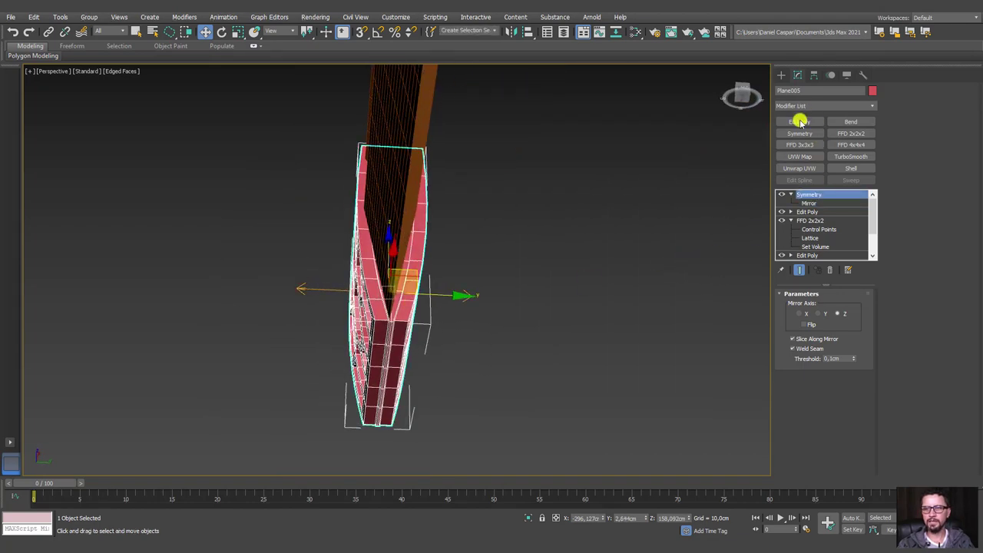
scroll(439, 296, up, 2)
scroll(399, 287, up, 3)
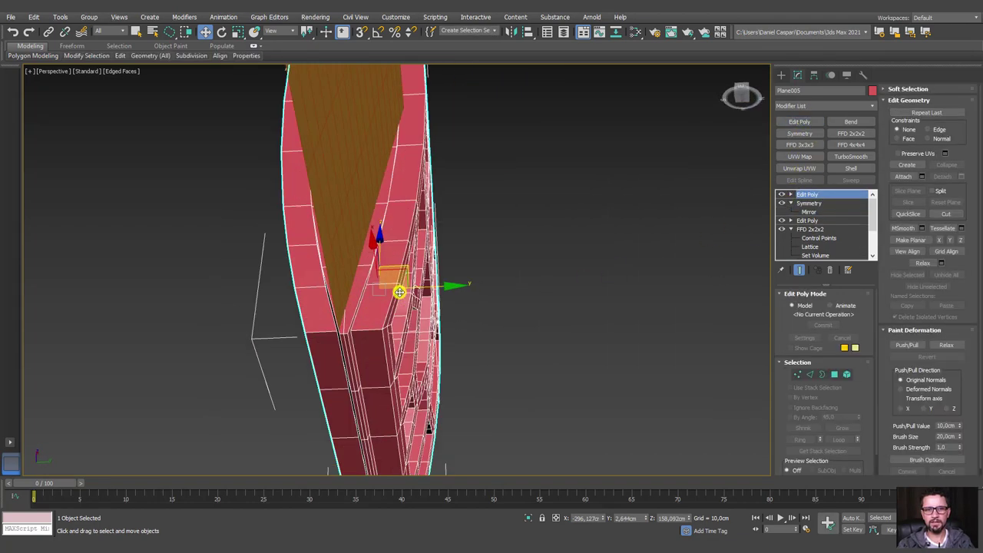
mouse_move(399, 288)
alt+middle_down()
mouse_move(431, 297)
mouse_move(528, 45)
alt+middle_up()
Align Plane005 to blade Plane003 on Y Position, Center to Center, then select the blade.
click(526, 31)
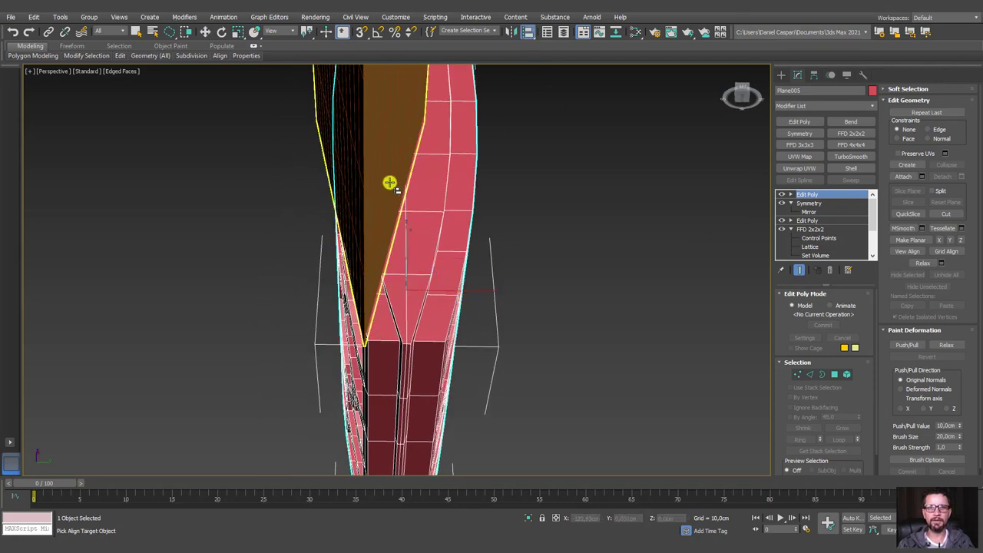
click(389, 184)
click(481, 208)
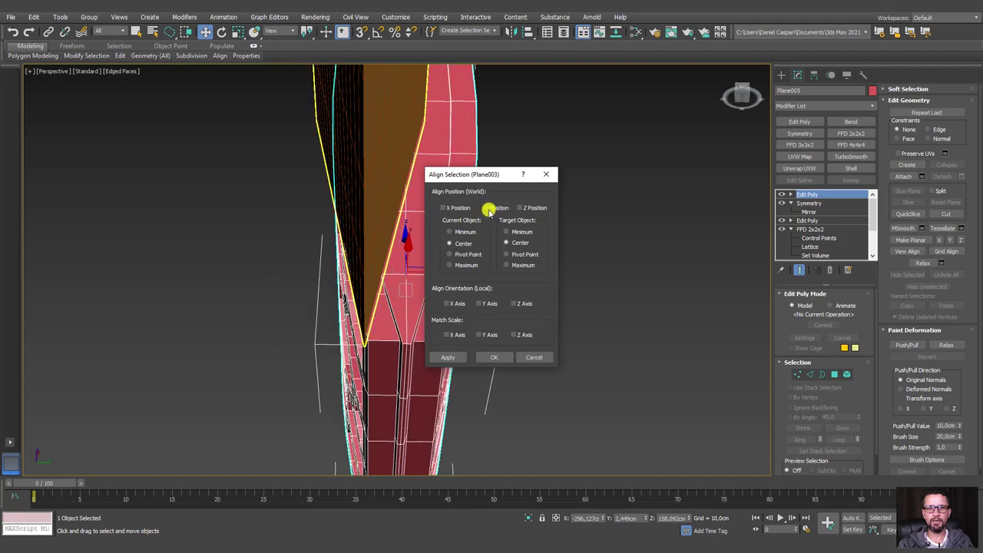
click(480, 209)
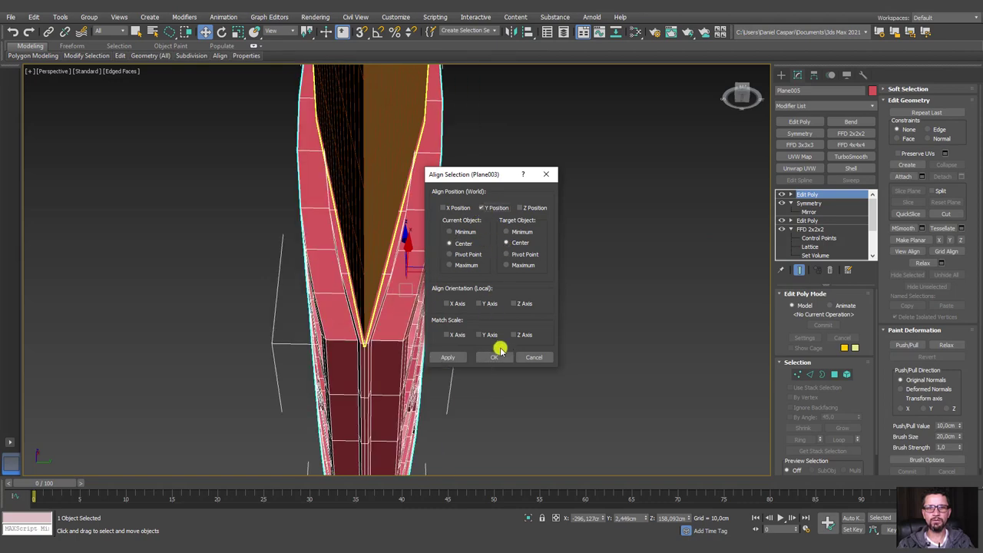
click(494, 355)
mouse_move(478, 289)
alt+middle_down()
mouse_move(592, 335)
mouse_move(498, 333)
mouse_move(527, 331)
mouse_move(540, 347)
mouse_move(520, 390)
mouse_move(476, 234)
alt+middle_up()
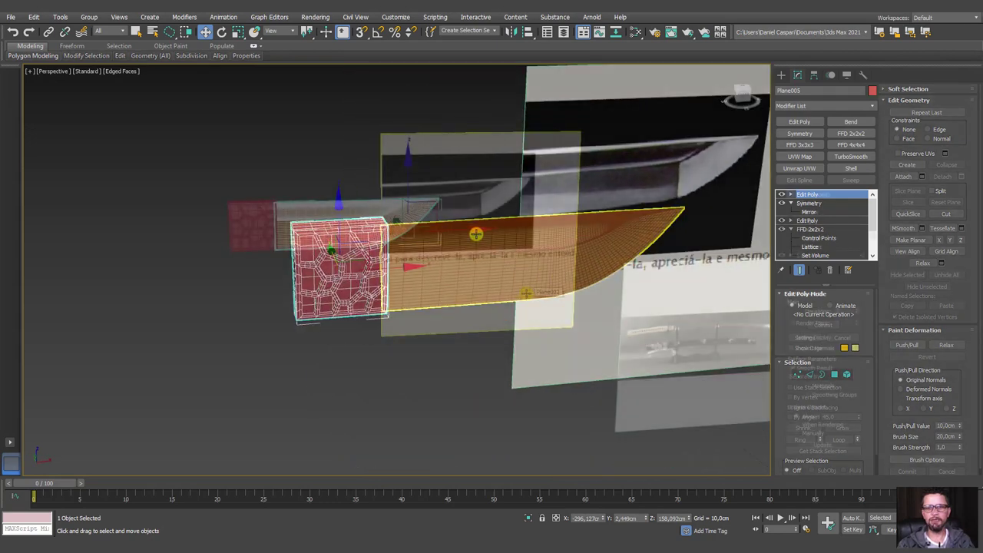
click(525, 293)
mouse_move(525, 292)
alt+middle_down()
mouse_move(538, 298)
mouse_move(525, 293)
alt+middle_up()
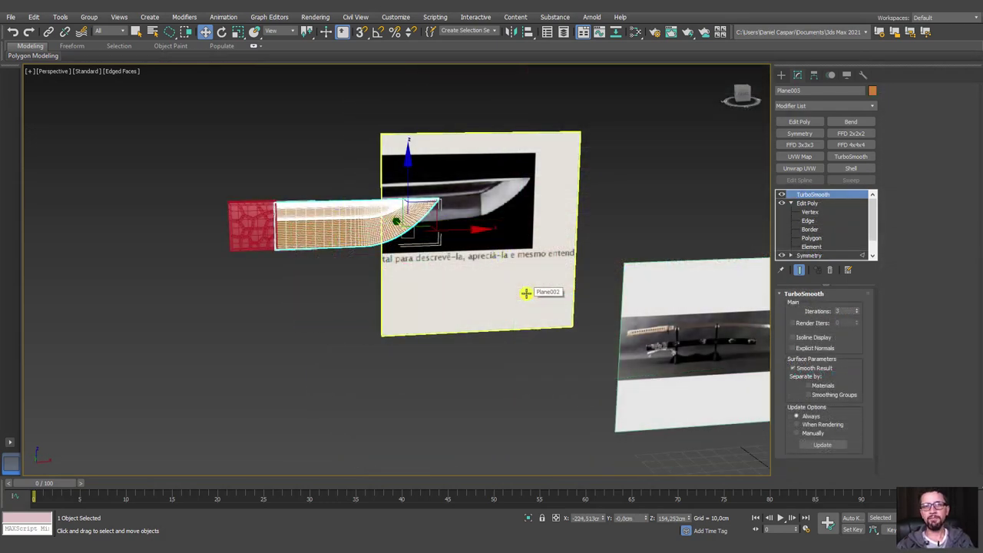